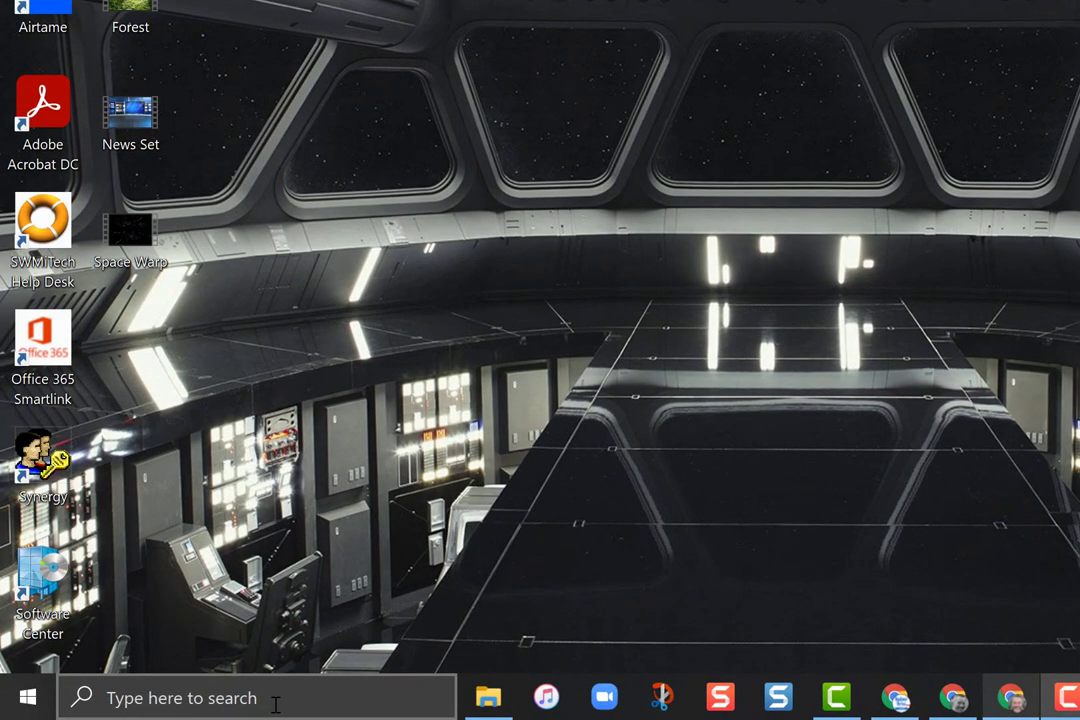
Step: Search Windows for "video" and open the Video Editor app
click(275, 700)
text(v)
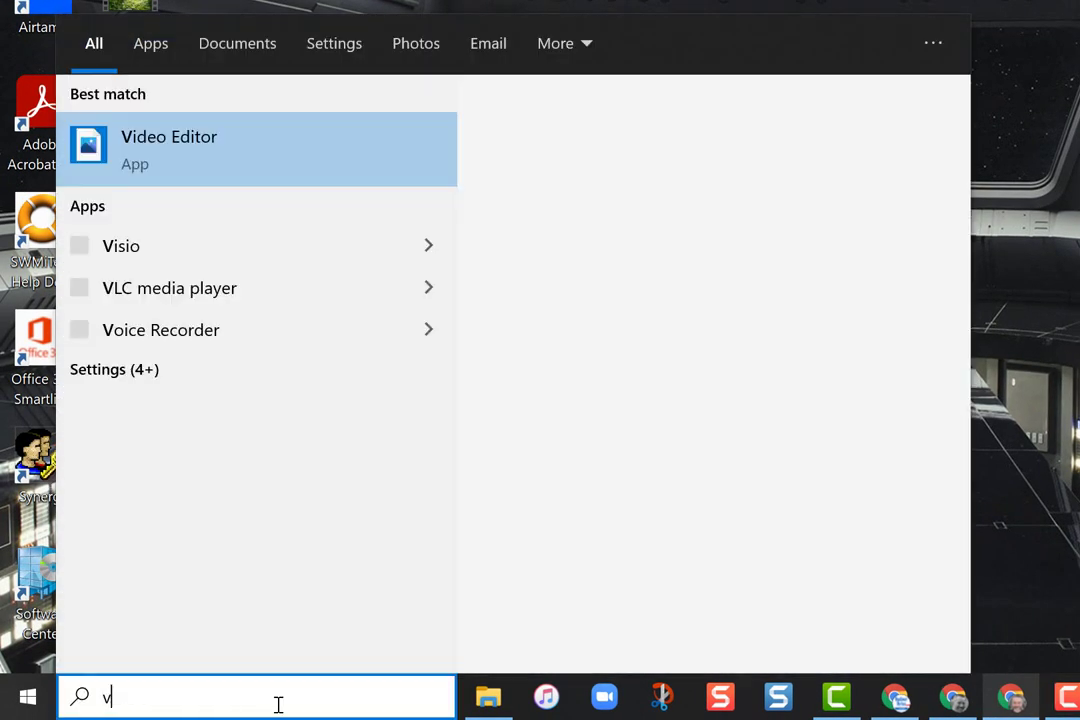
text(ideo)
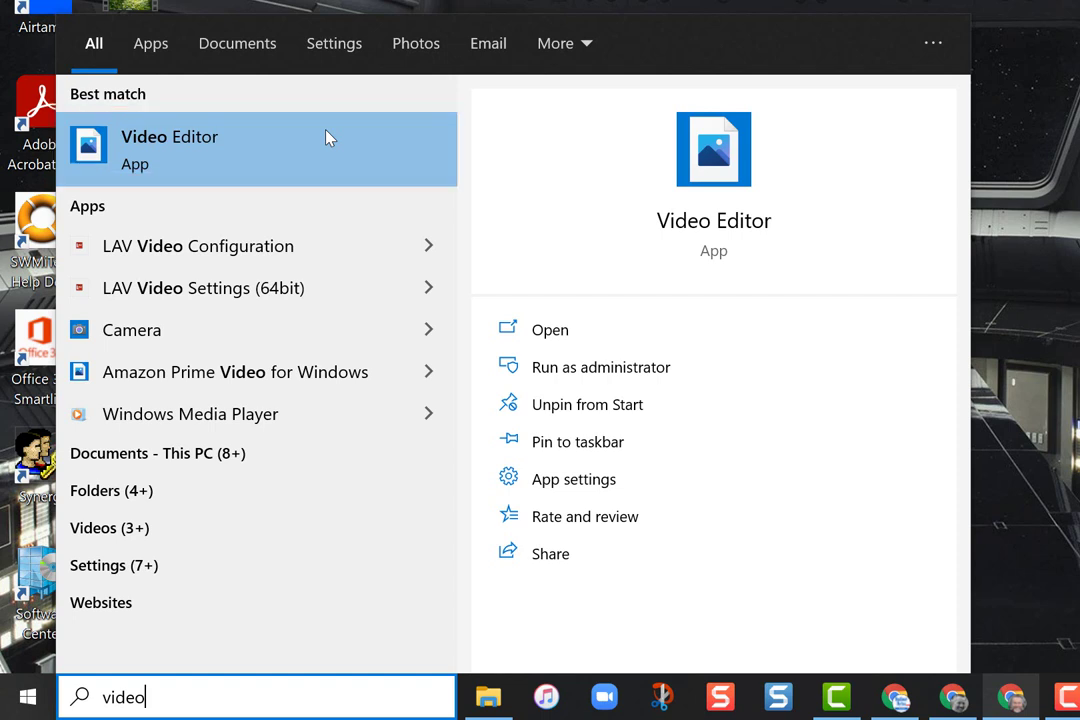
click(227, 148)
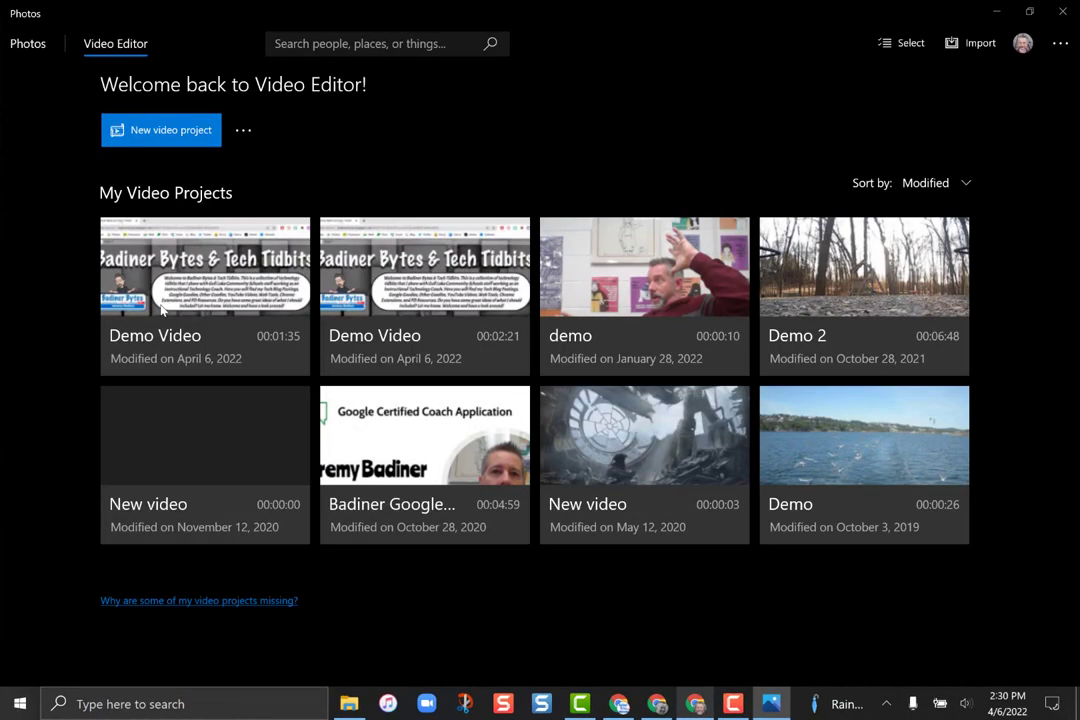
Step: Create a new video project named "Demo Video Project"
click(180, 138)
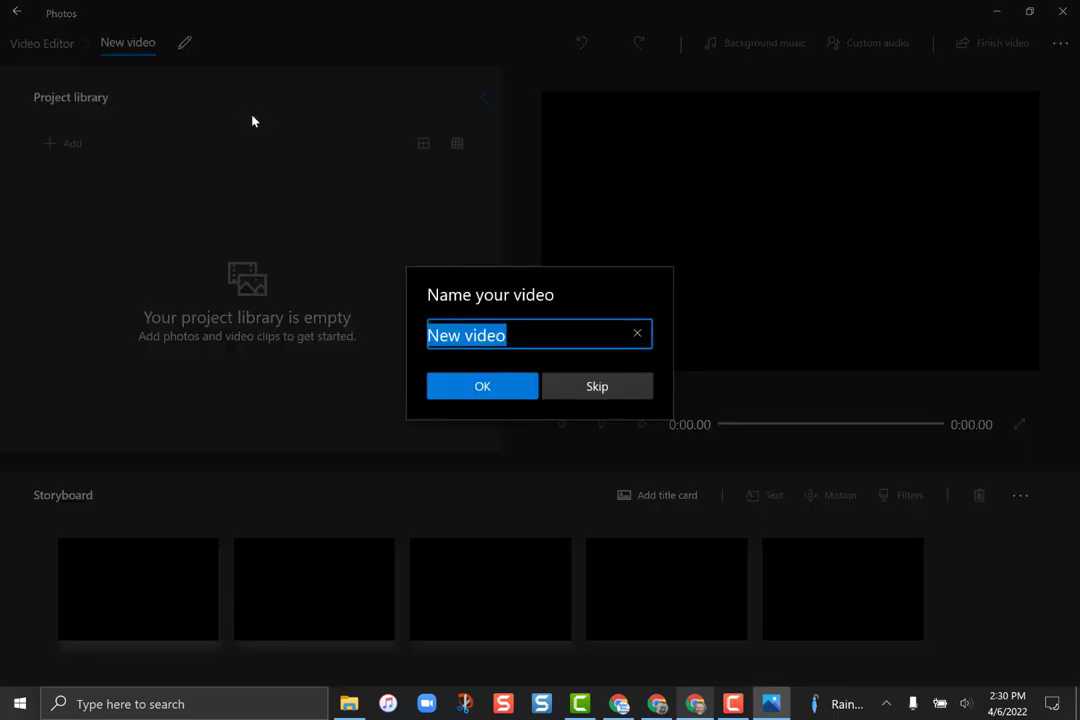
text(Demo )
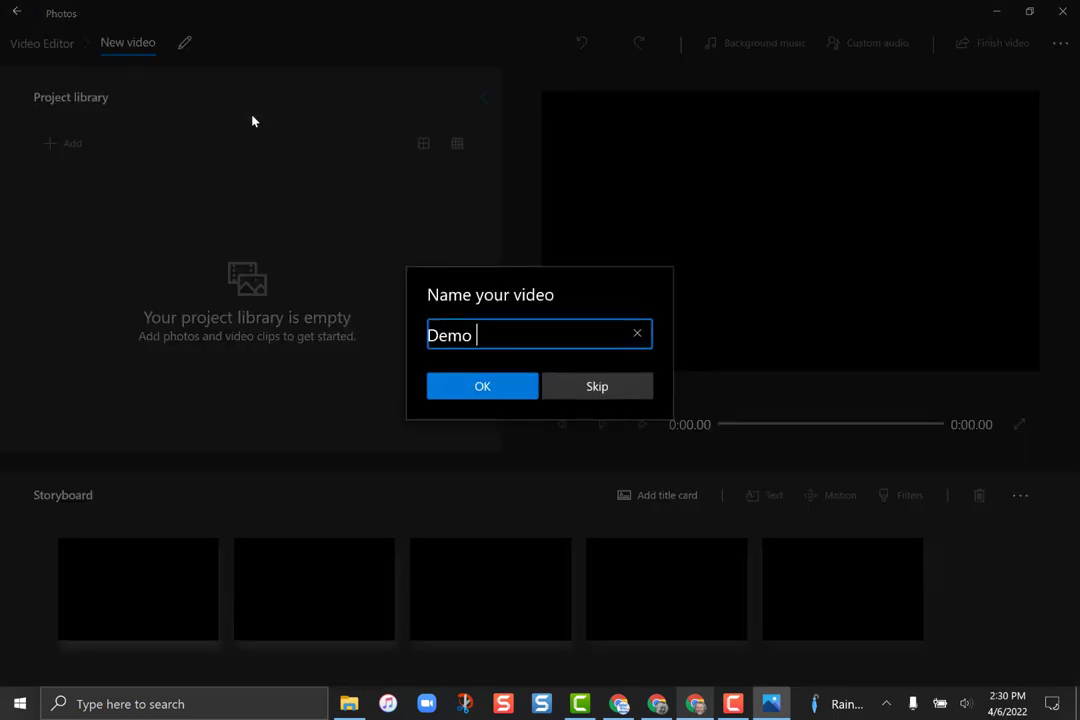
text(Video Pro)
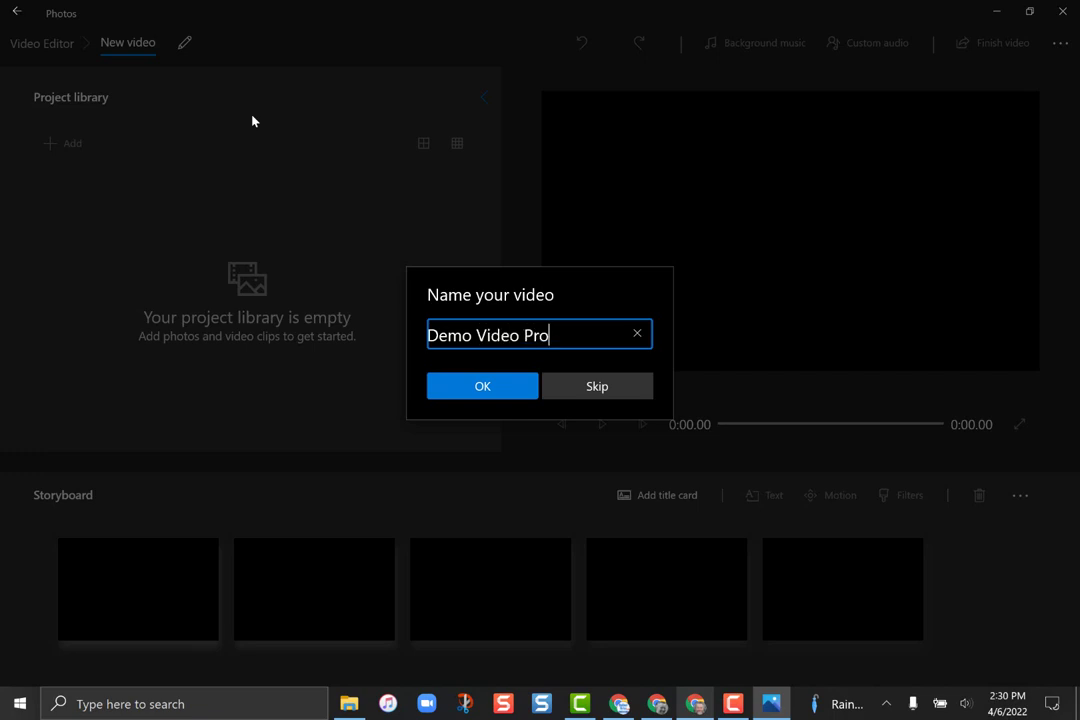
text(ject)
click(465, 390)
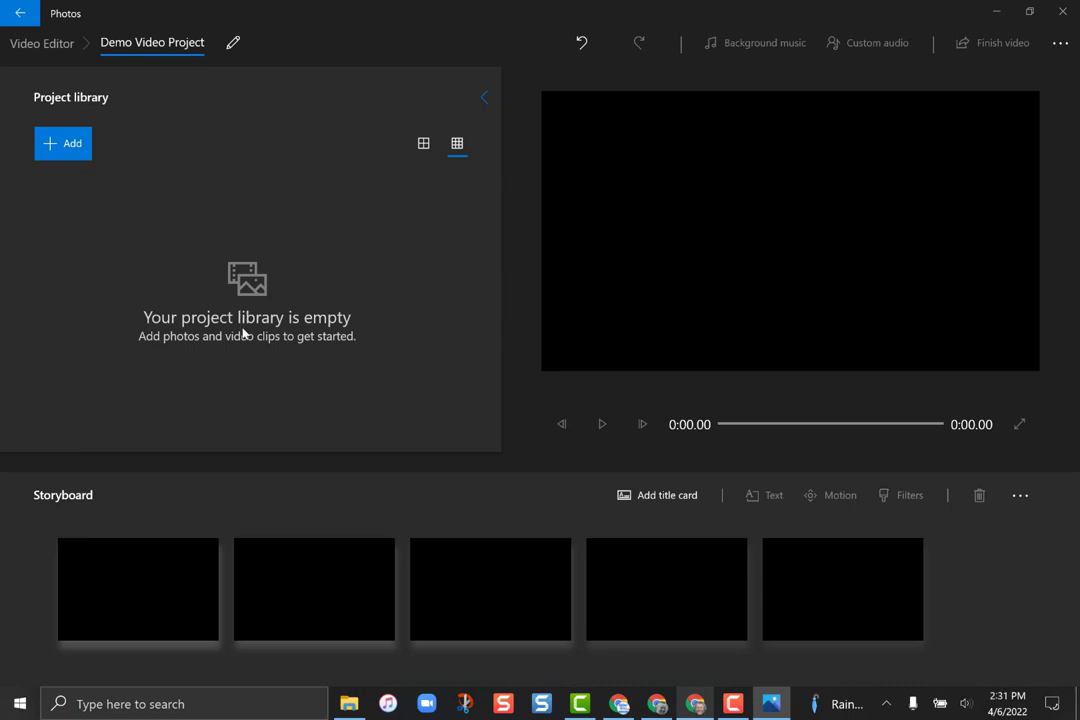
Step: Import the Autumn Stream, Beach, Forest, News Set and Space Warp videos from the PC's Desktop into the project library, then deselect them
click(57, 145)
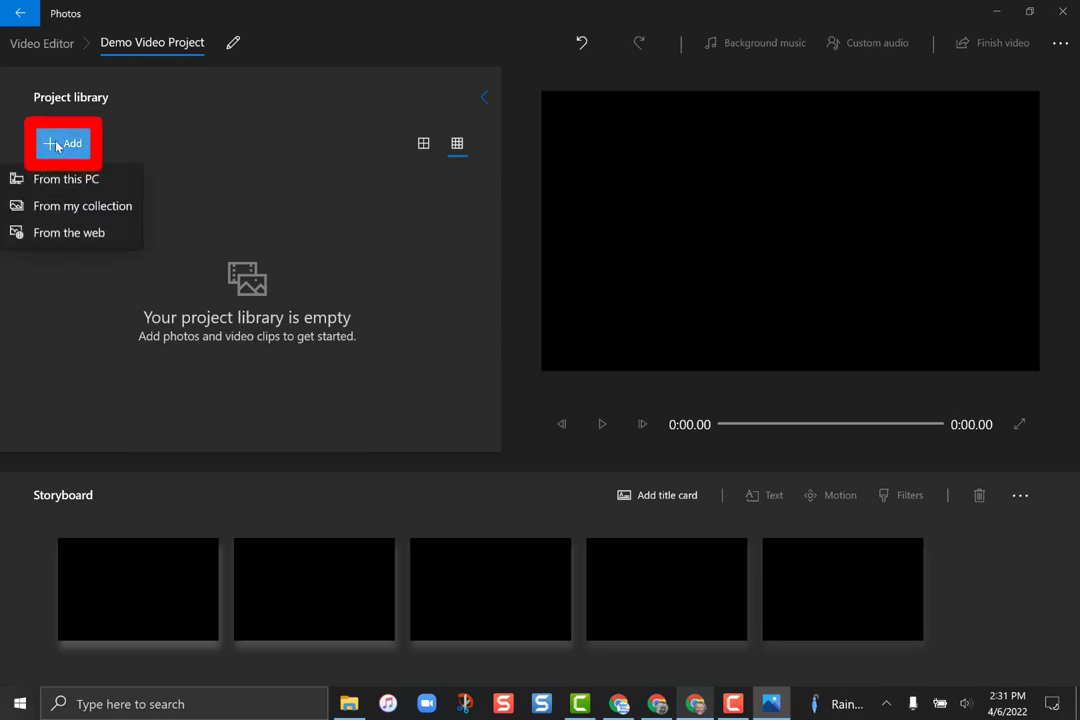
click(115, 182)
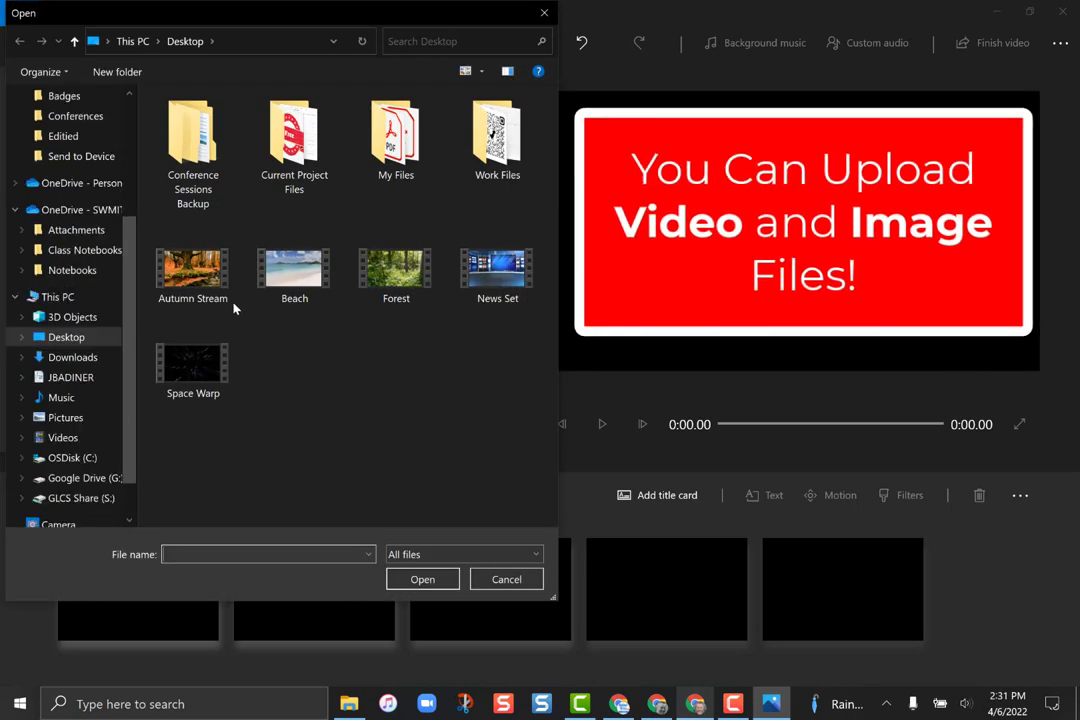
click(195, 275)
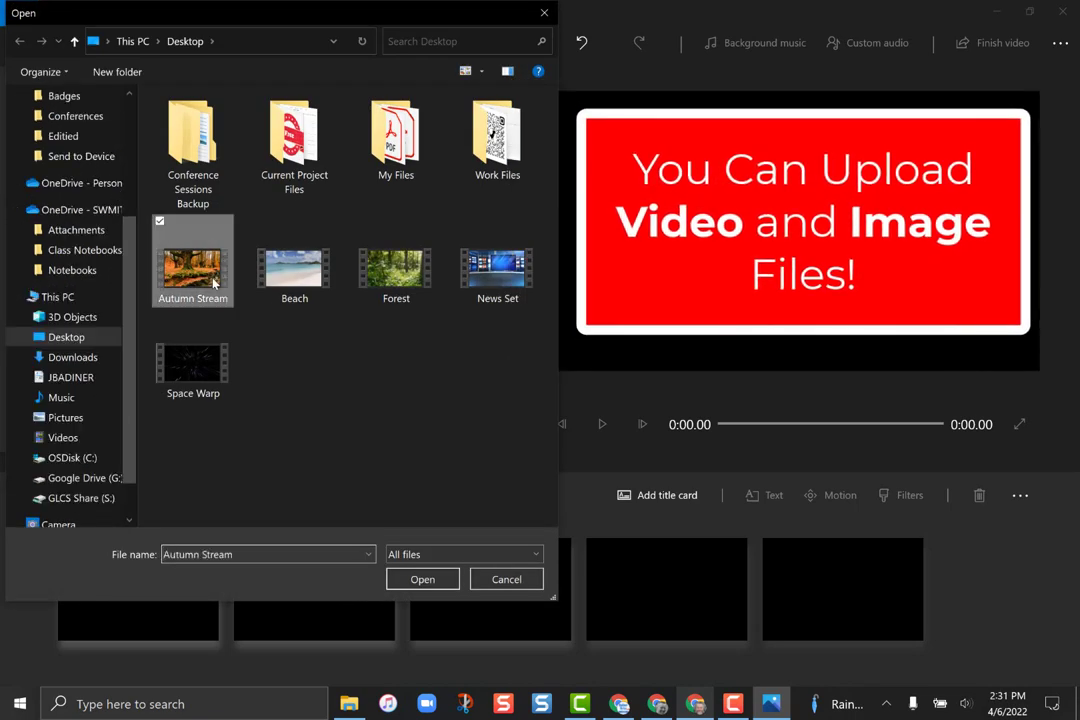
ctrl+click(294, 268)
ctrl+click(370, 278)
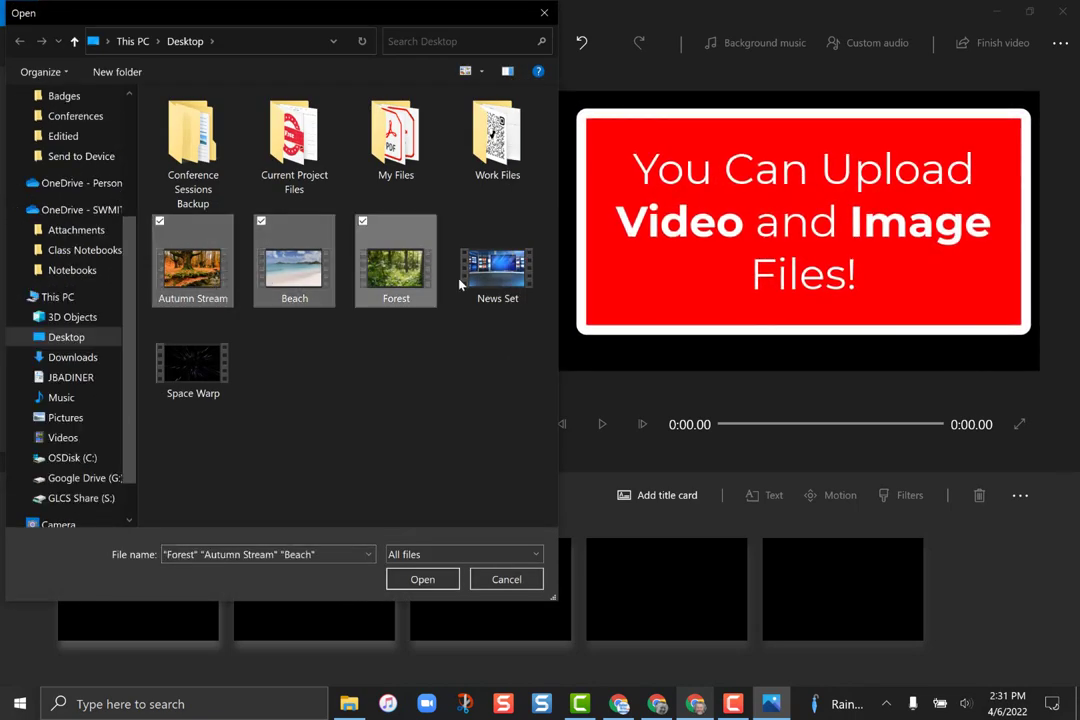
ctrl+click(460, 280)
ctrl+click(215, 368)
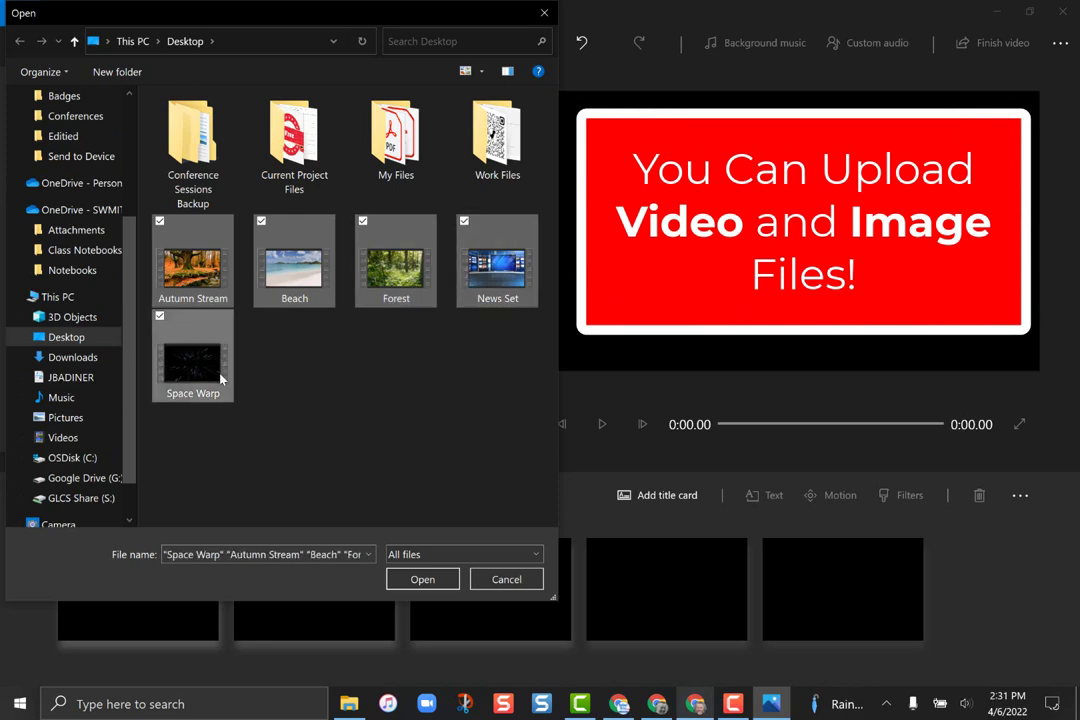
click(422, 579)
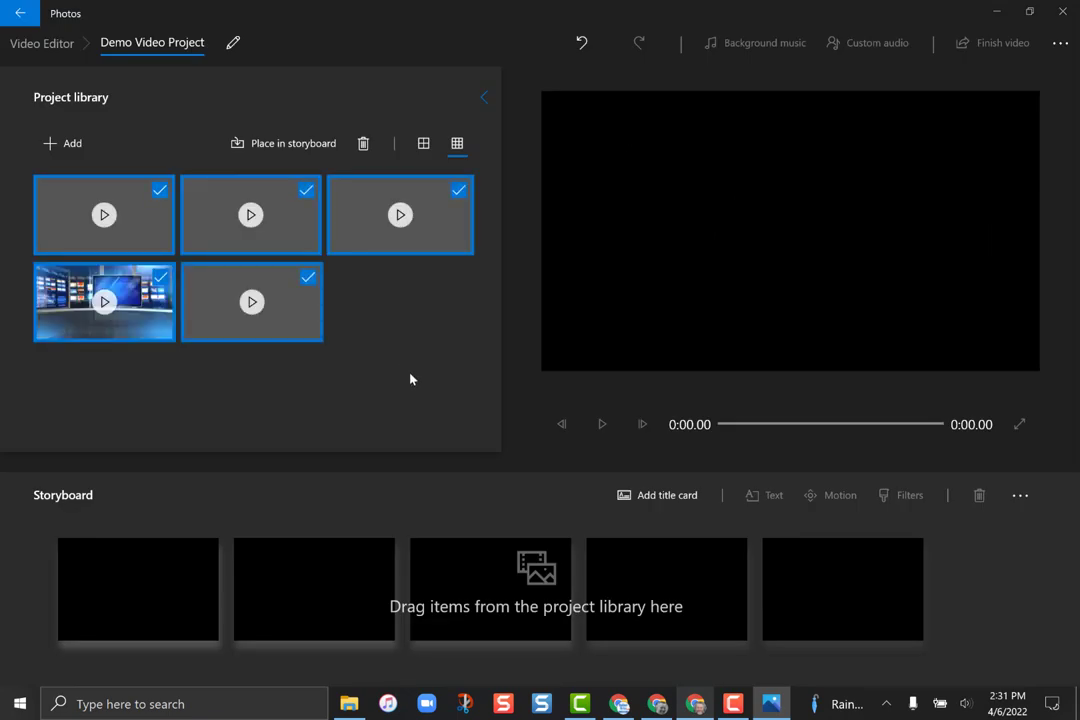
click(410, 379)
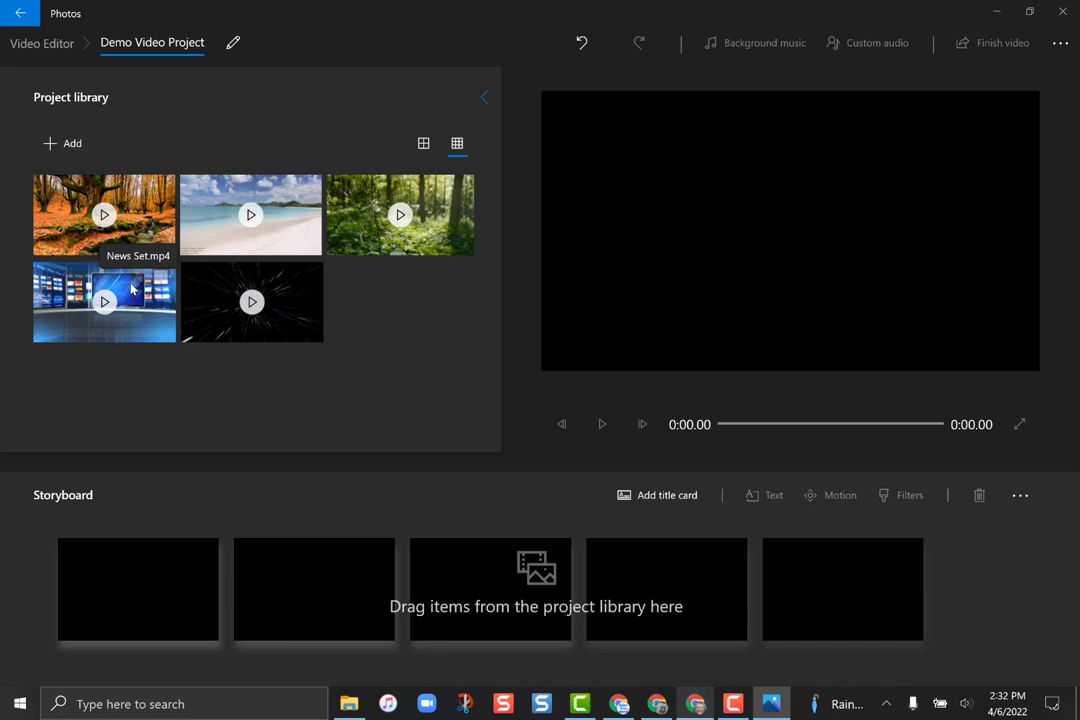
Step: Place the clips on the storyboard in the order News Set, Beach, Autumn Stream, Forest, Space Warp
drag(131, 289, 171, 603)
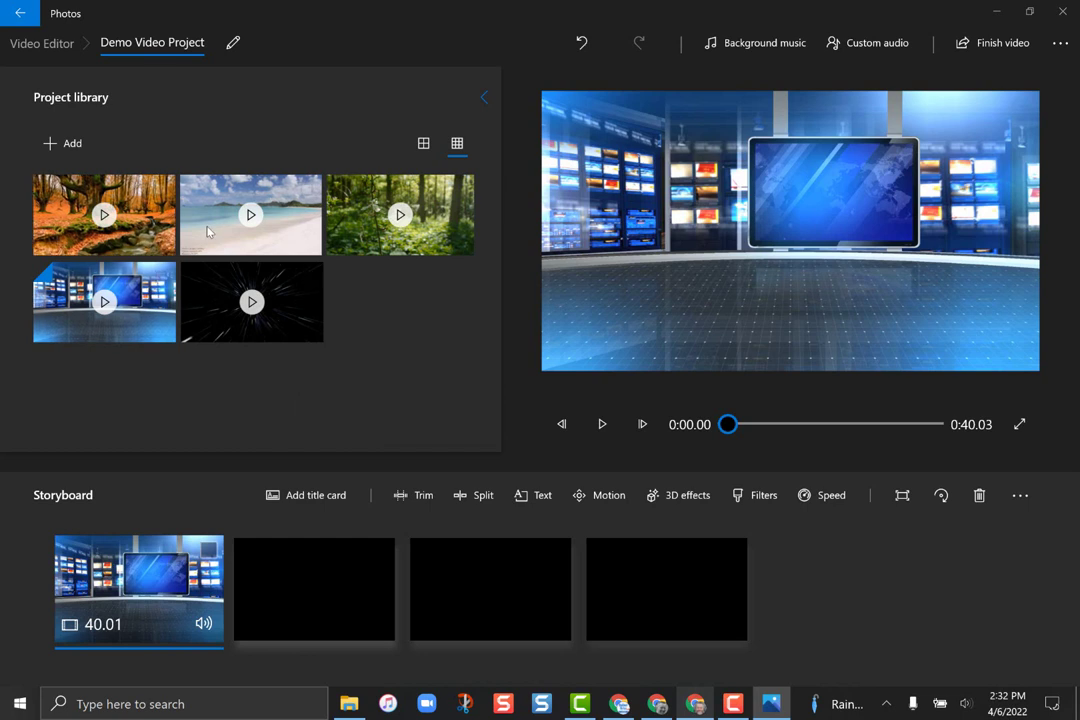
drag(219, 229, 345, 602)
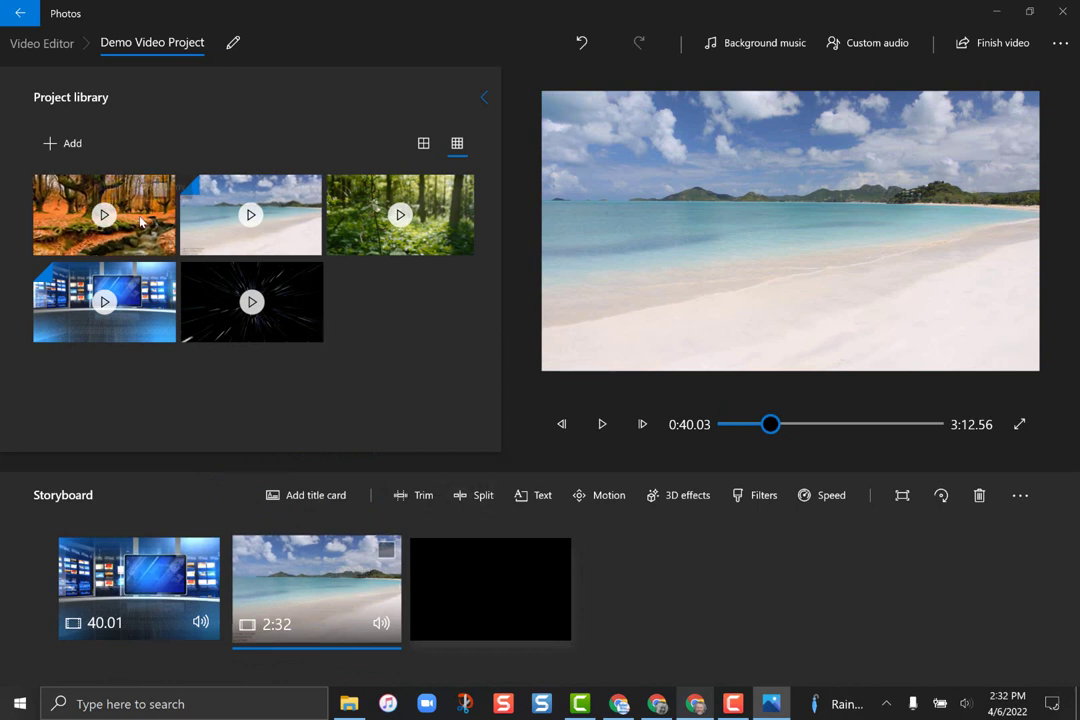
drag(378, 254, 522, 605)
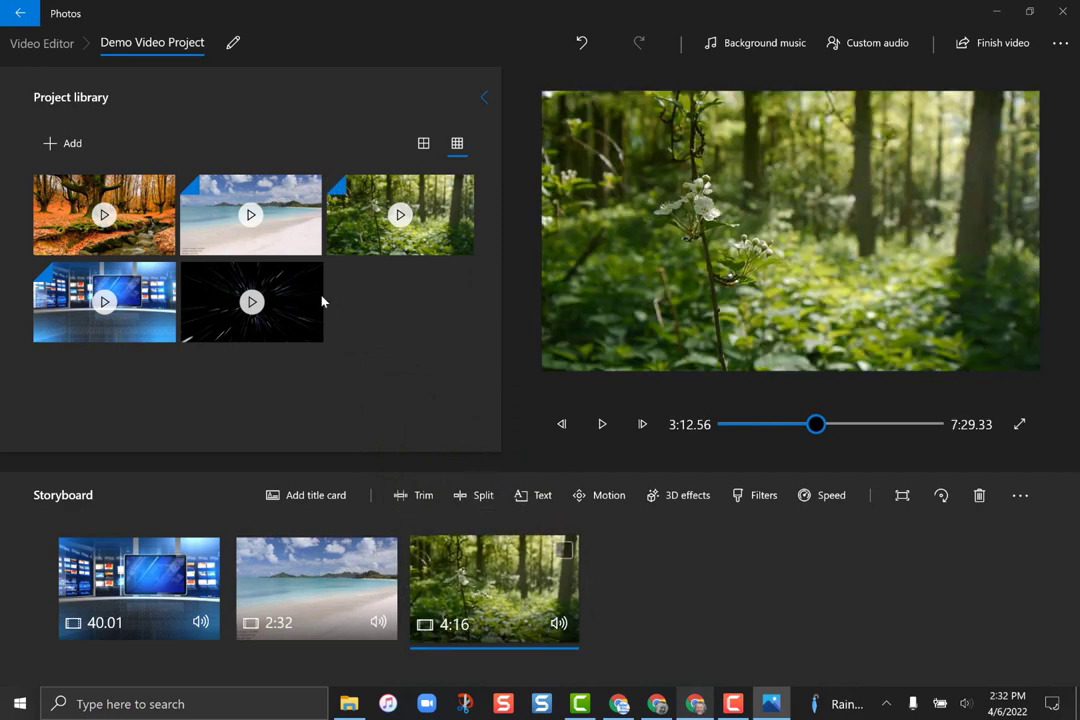
drag(305, 290, 737, 621)
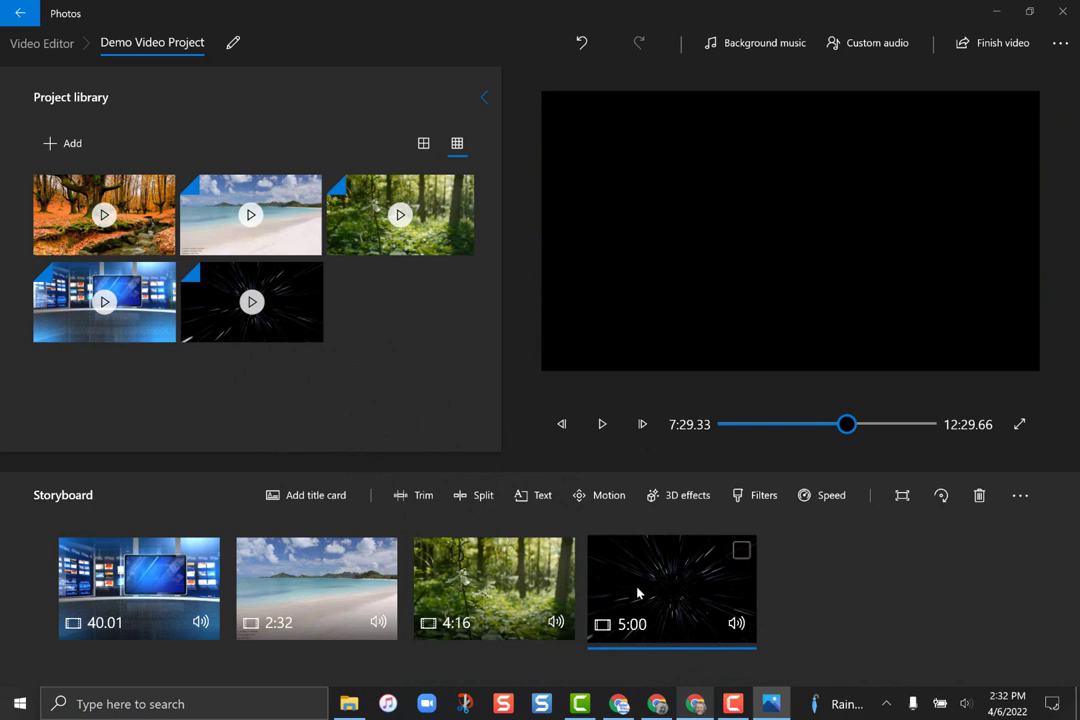
drag(649, 578, 682, 652)
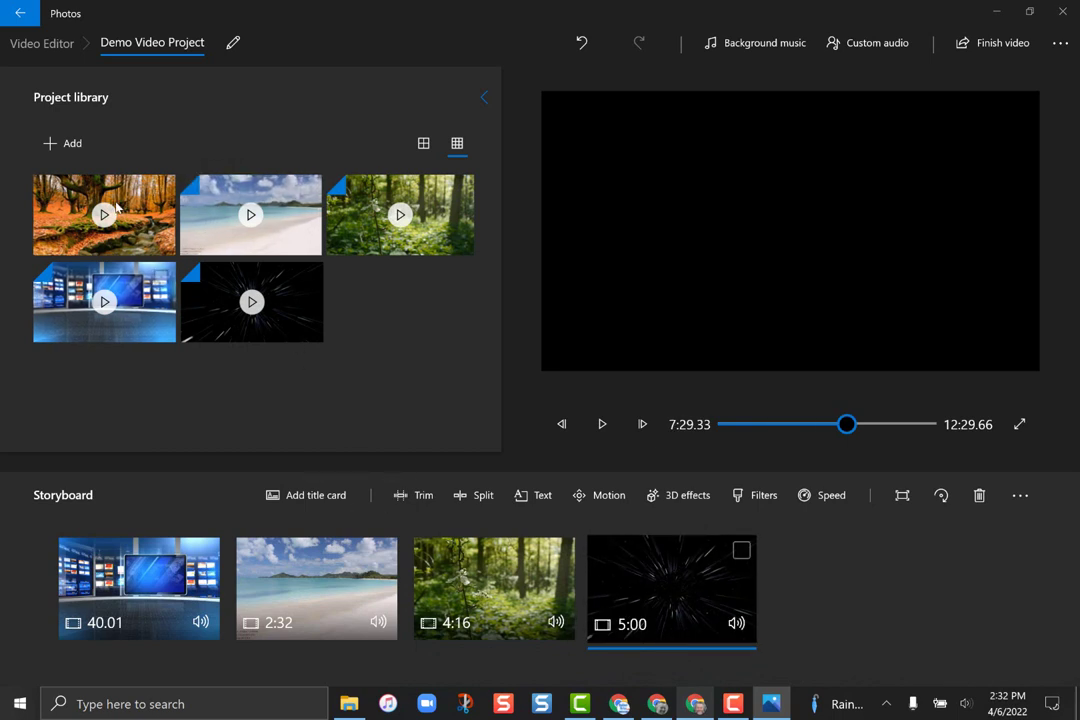
drag(125, 225, 590, 572)
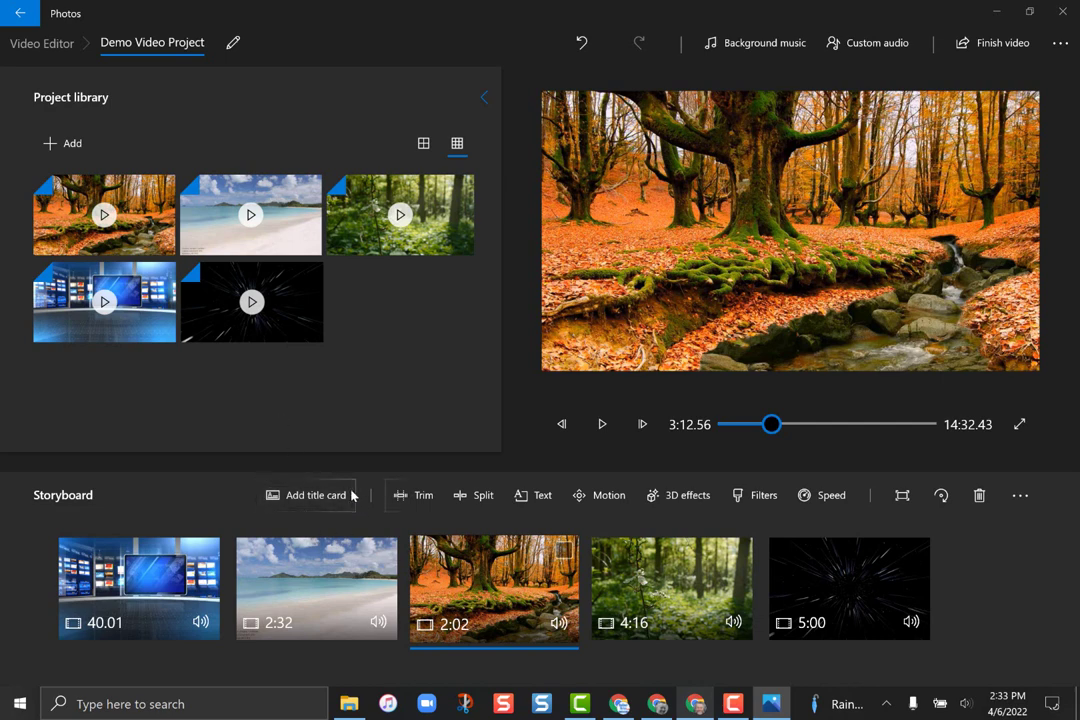
Step: Add a title card before the News Set clip and give its text the Joy animated style
click(140, 585)
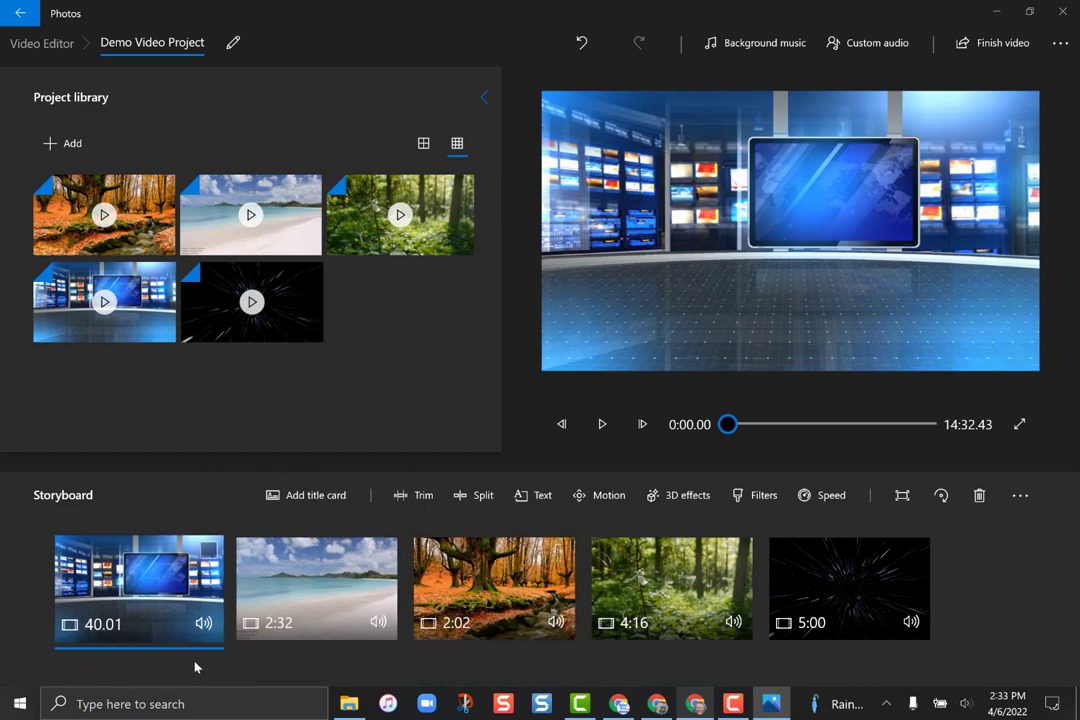
click(333, 505)
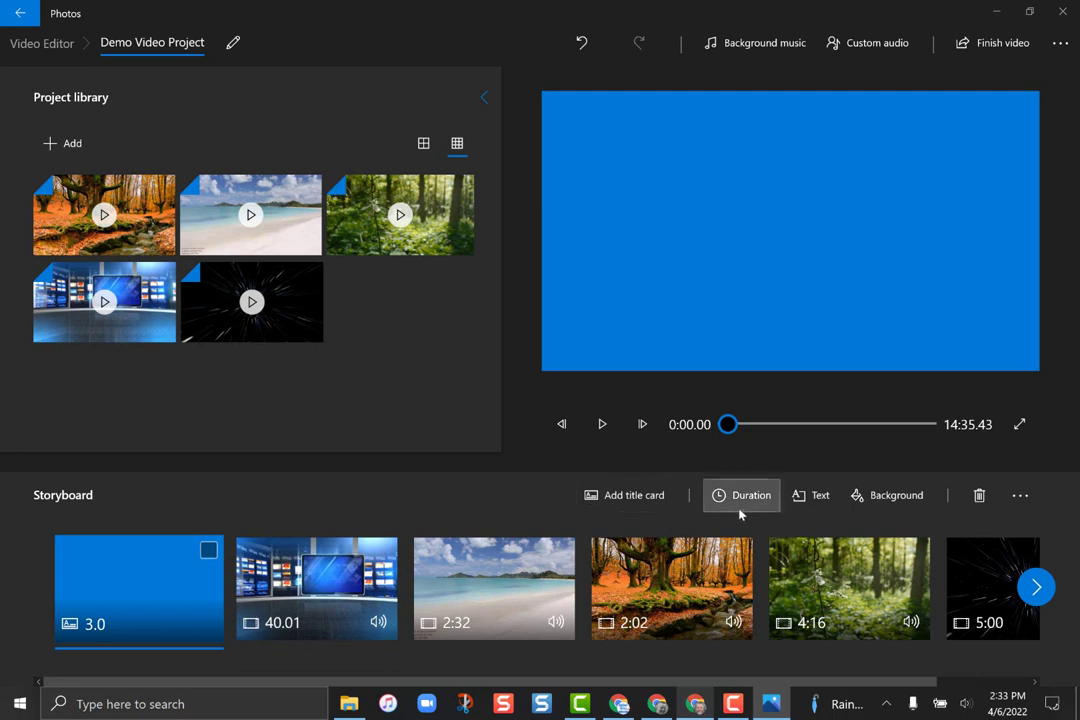
click(818, 497)
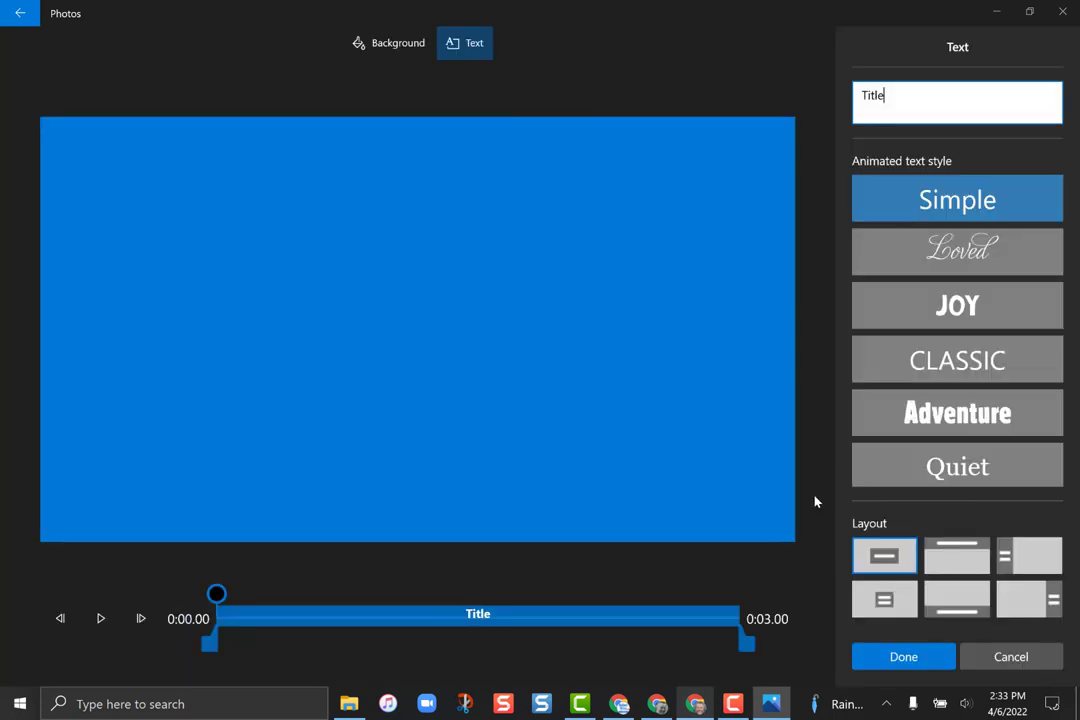
scroll(948, 255, down, 2)
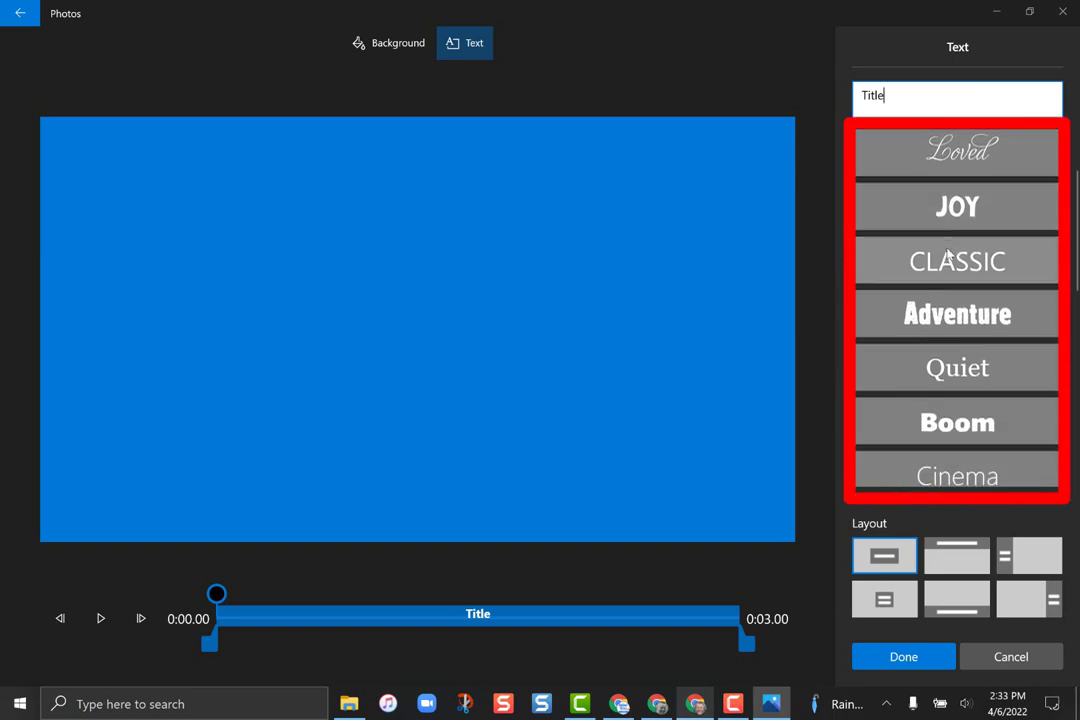
scroll(923, 412, down, 5)
scroll(933, 415, up, 6)
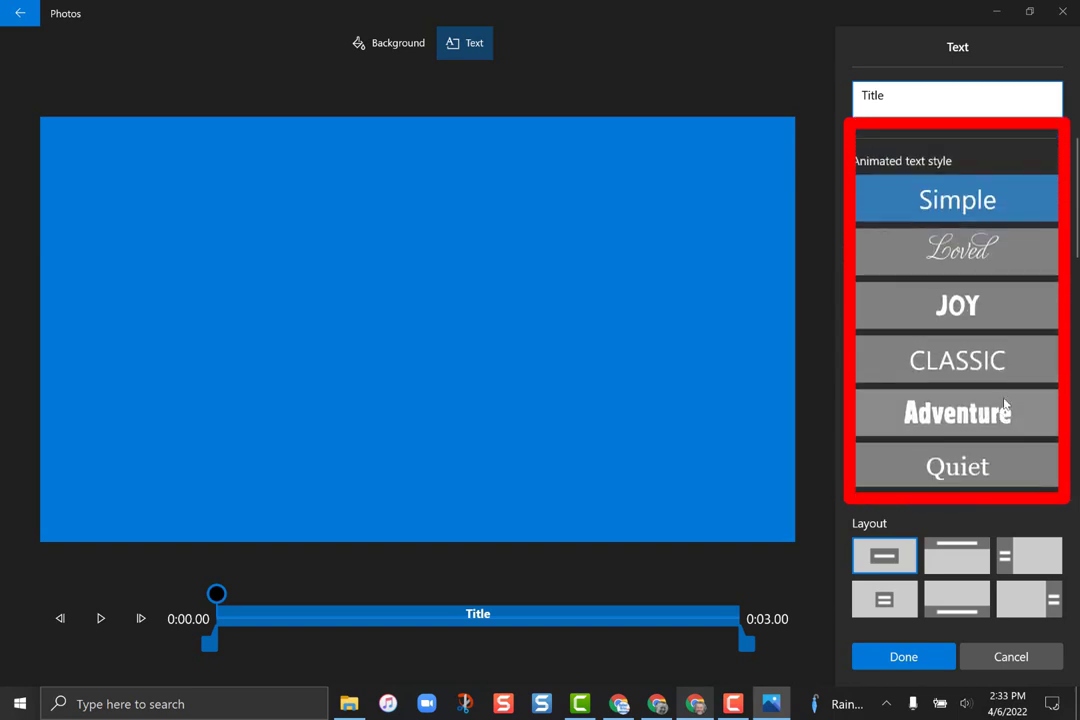
click(966, 310)
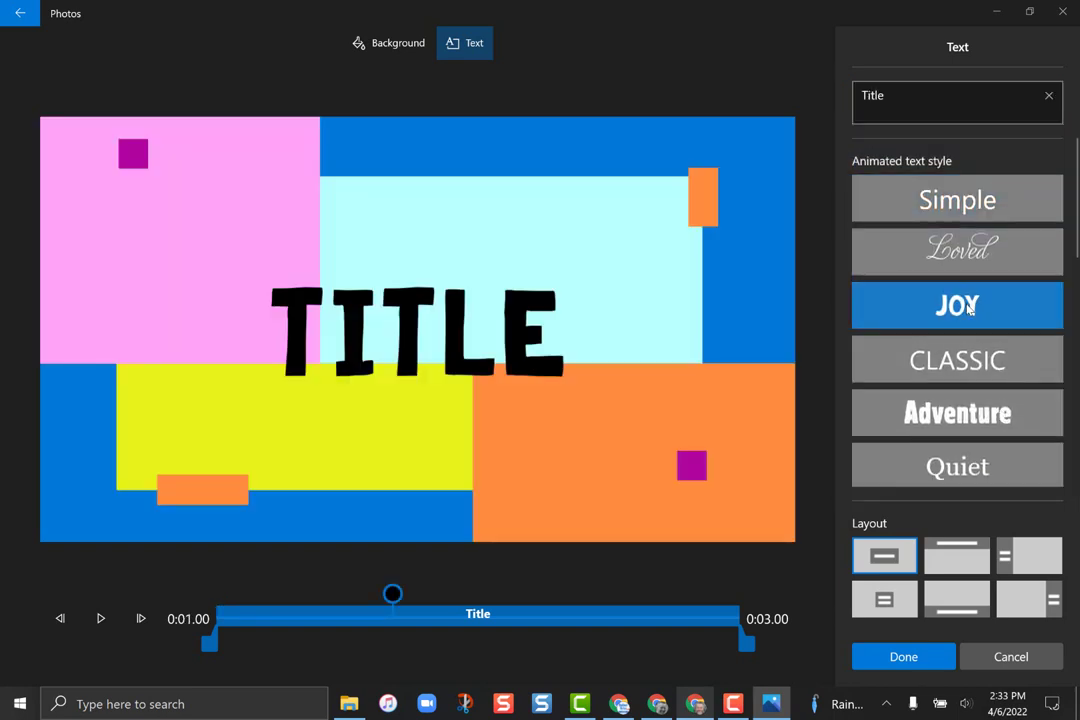
click(966, 203)
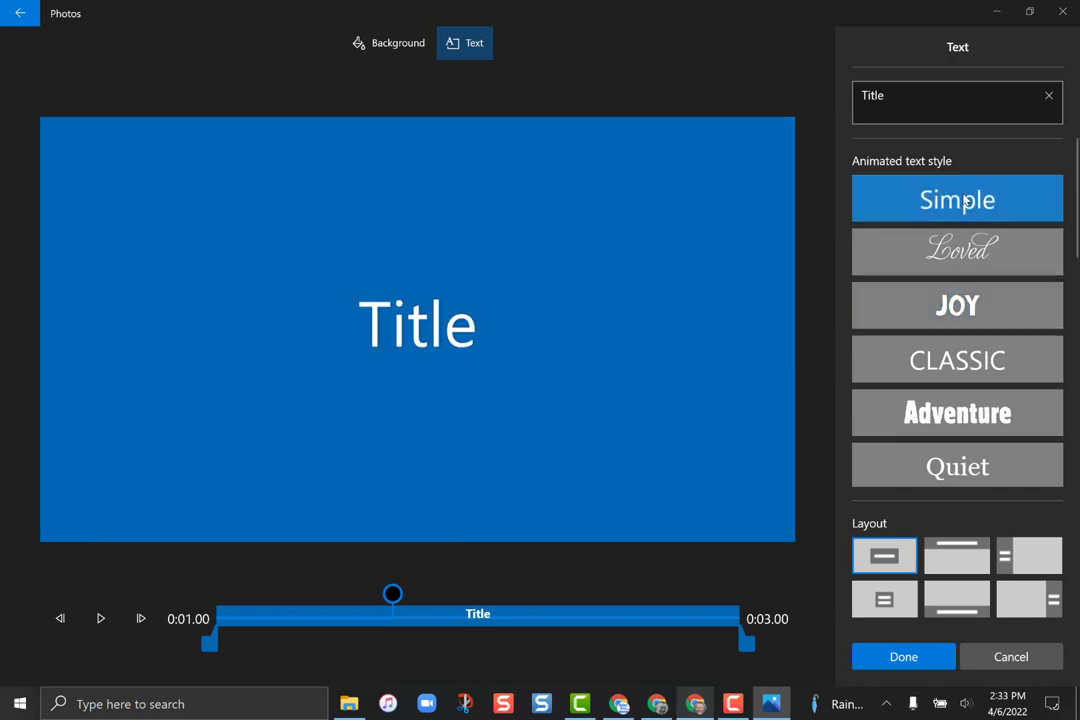
click(965, 250)
click(966, 320)
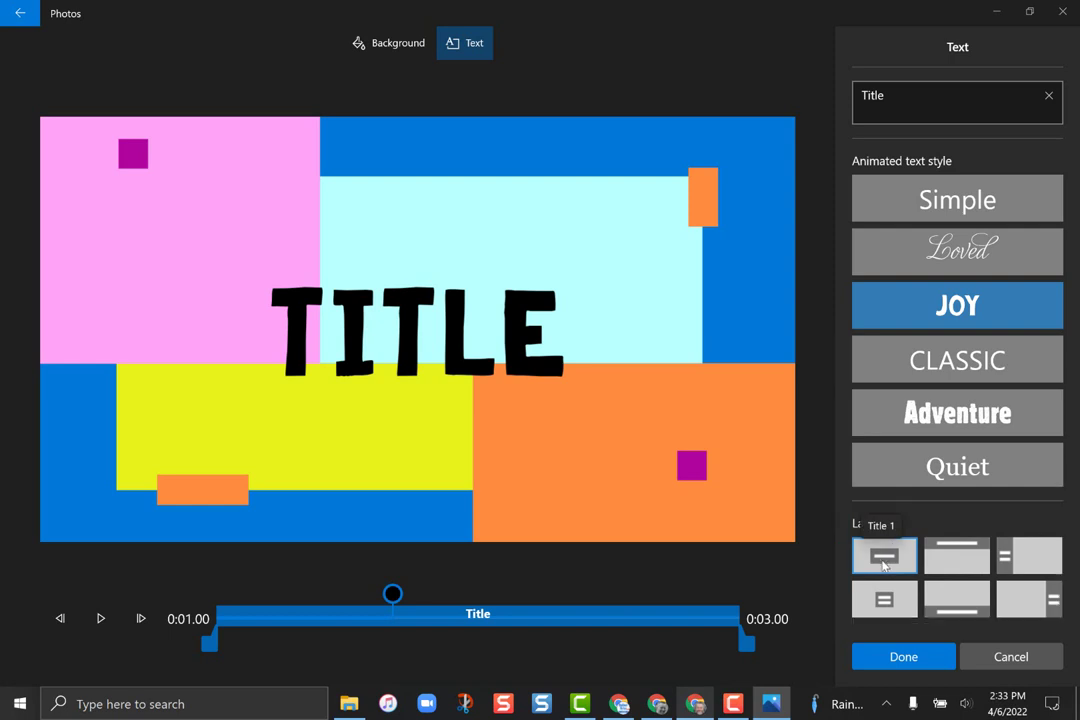
Step: Try the other text layouts on the title card and return to the Title 1 layout
click(953, 560)
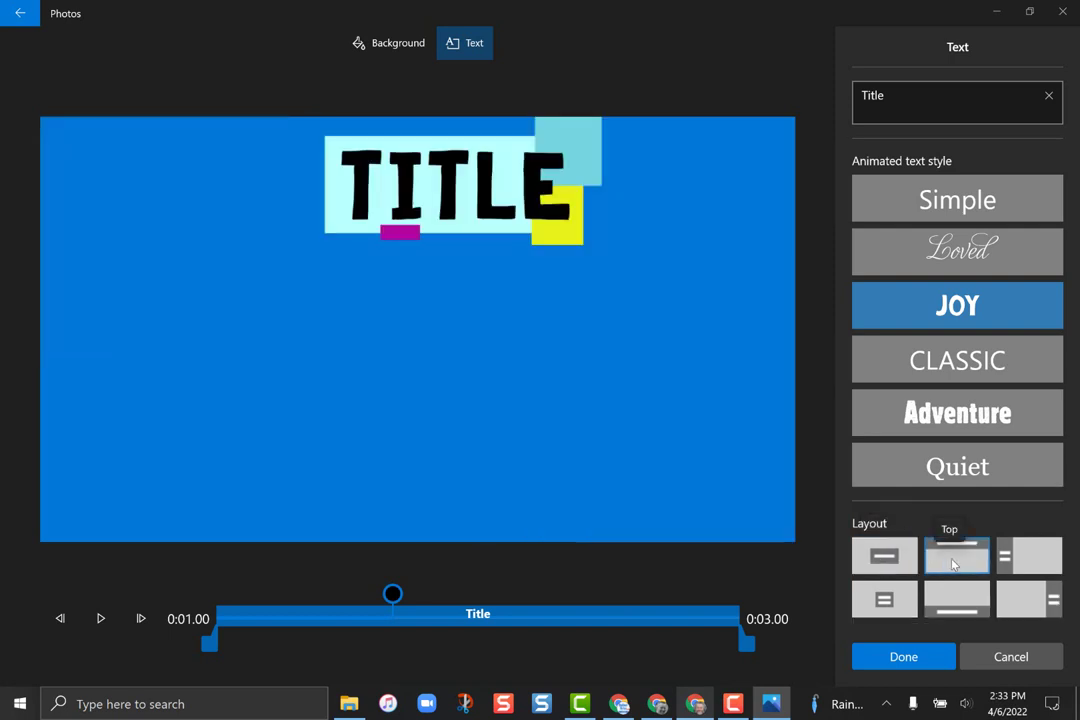
click(1027, 558)
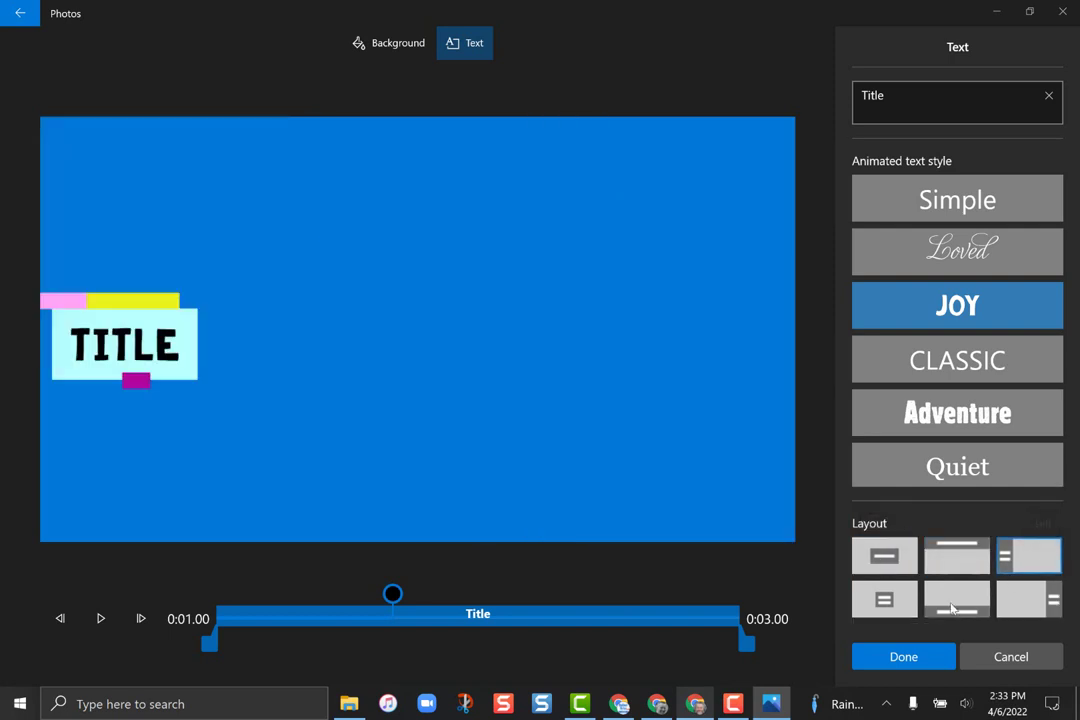
click(903, 608)
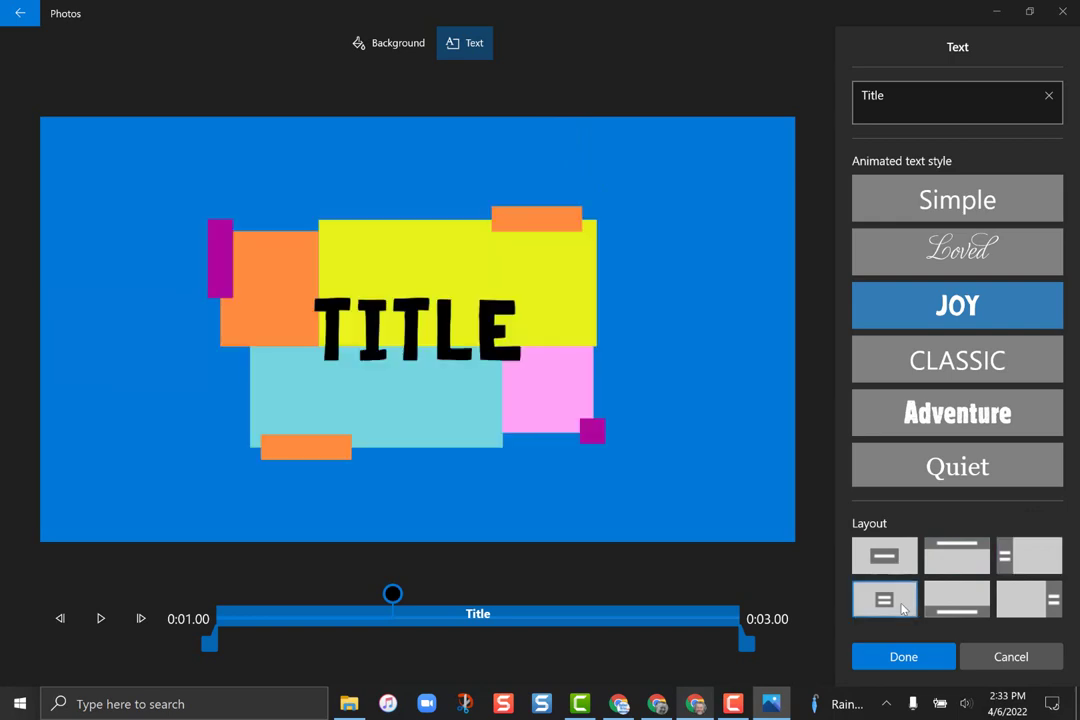
click(957, 600)
click(1050, 606)
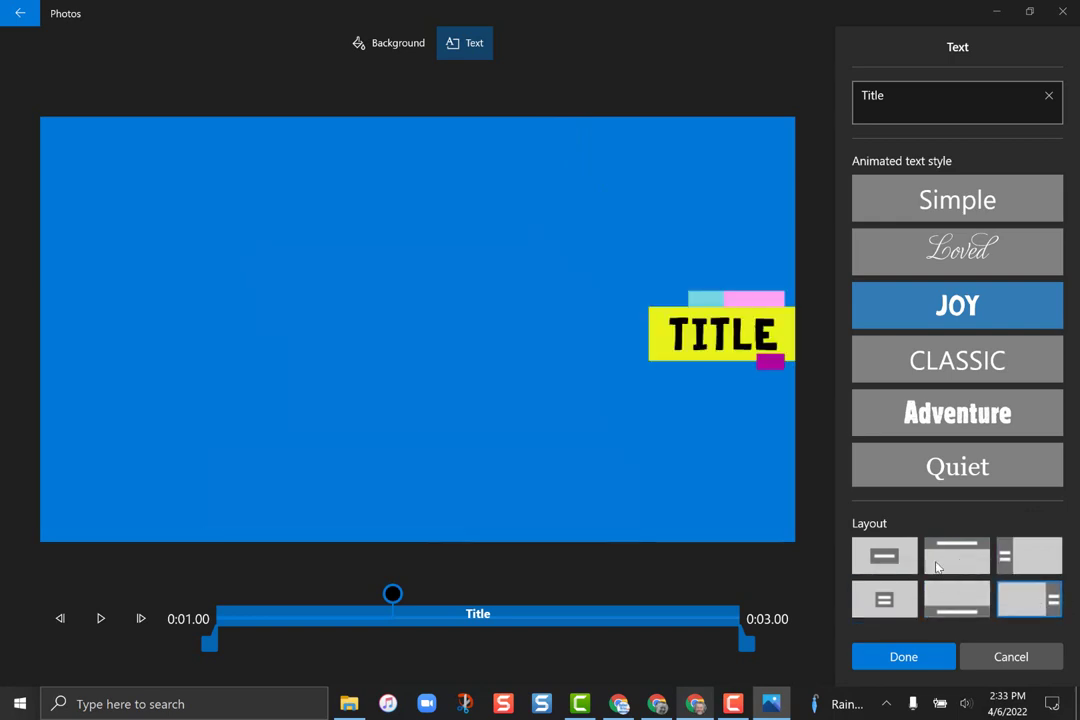
click(893, 556)
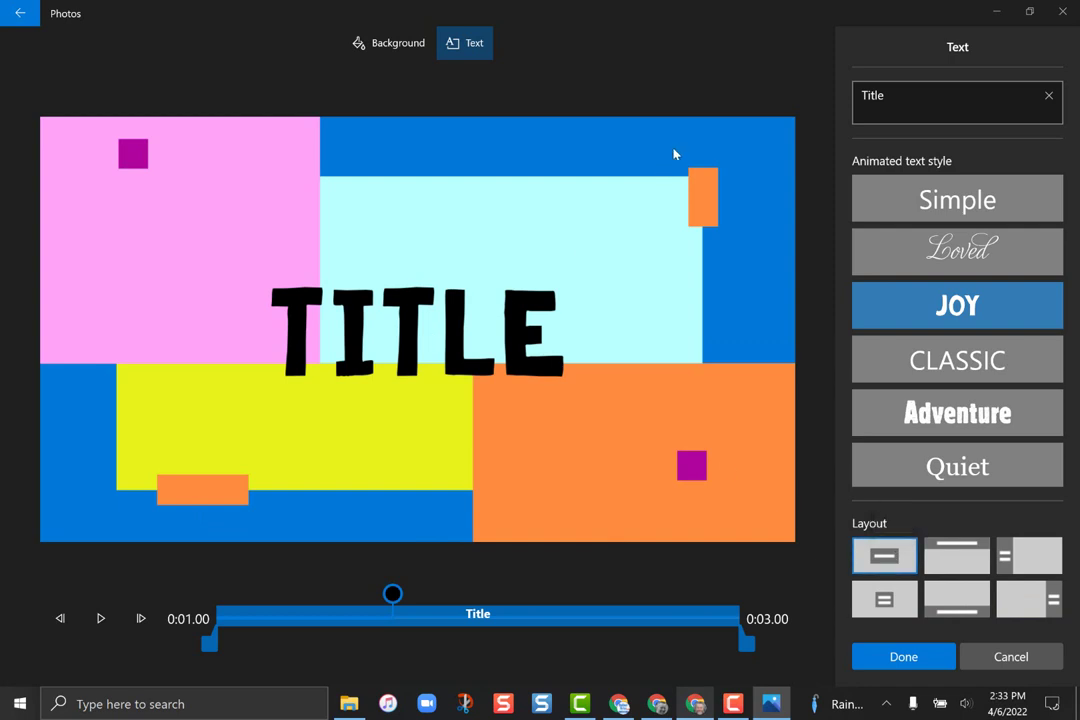
Step: Replace the title card's placeholder text with "Demo Video"
click(923, 96)
drag(923, 96, 860, 98)
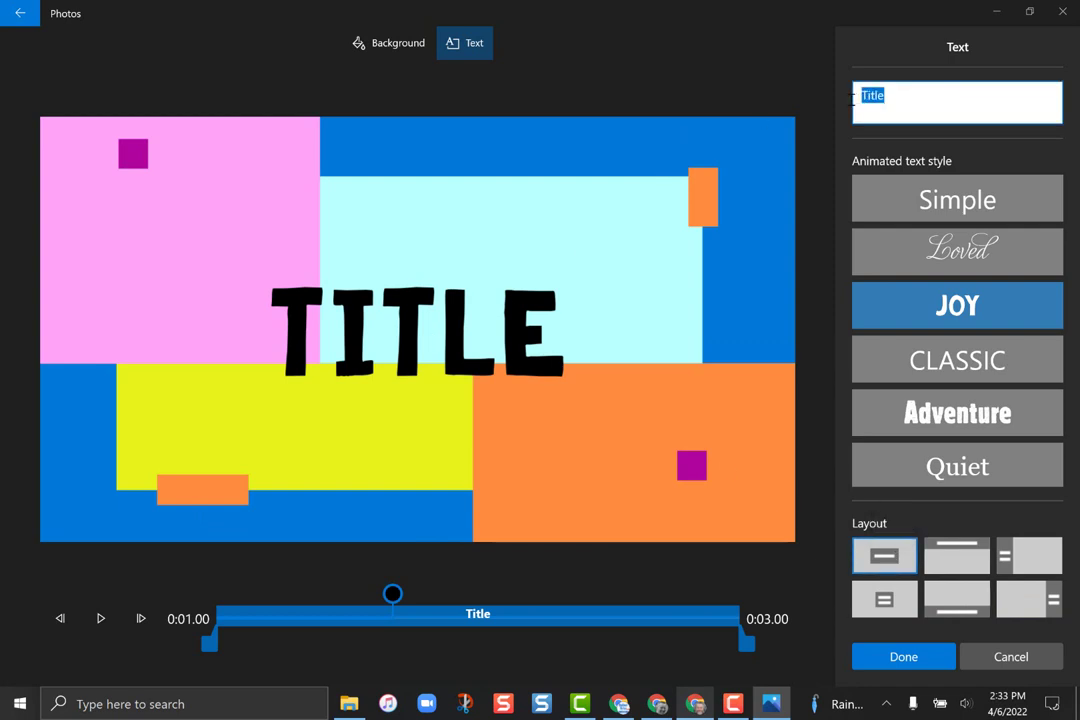
text(Demo Video)
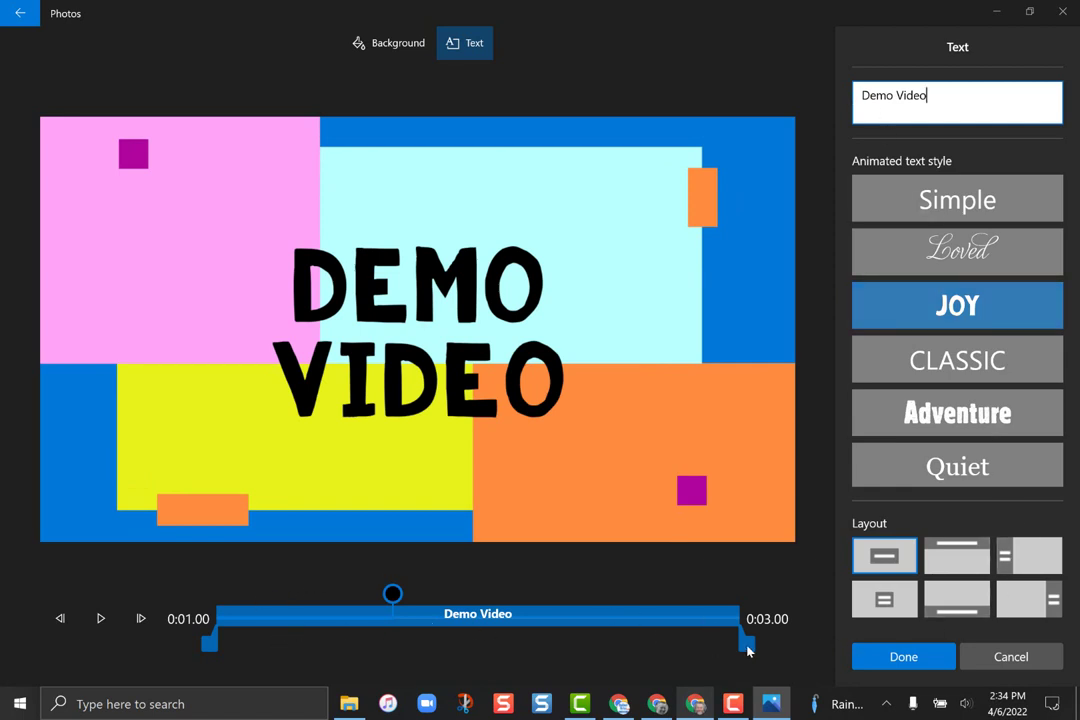
Step: Keep the "Demo Video" text running to the end of the title card and apply the text changes
drag(746, 641, 792, 655)
click(905, 657)
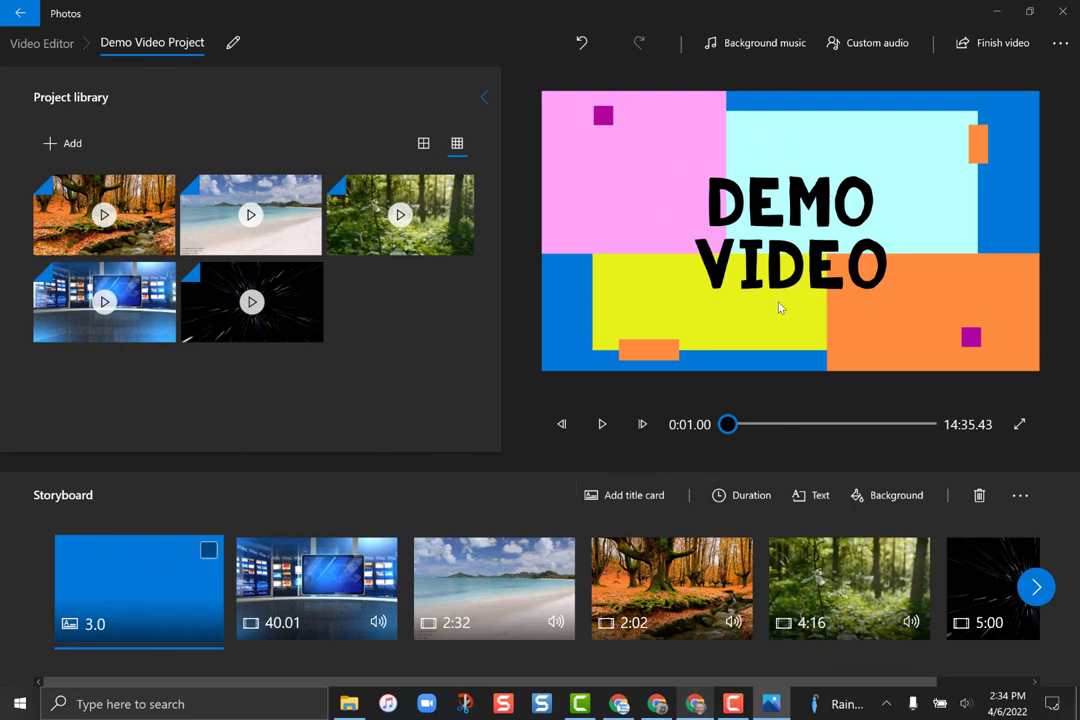
Step: Preview the project from the title card, jump ahead to the Autumn Stream clip, and return the playhead to the start
click(602, 428)
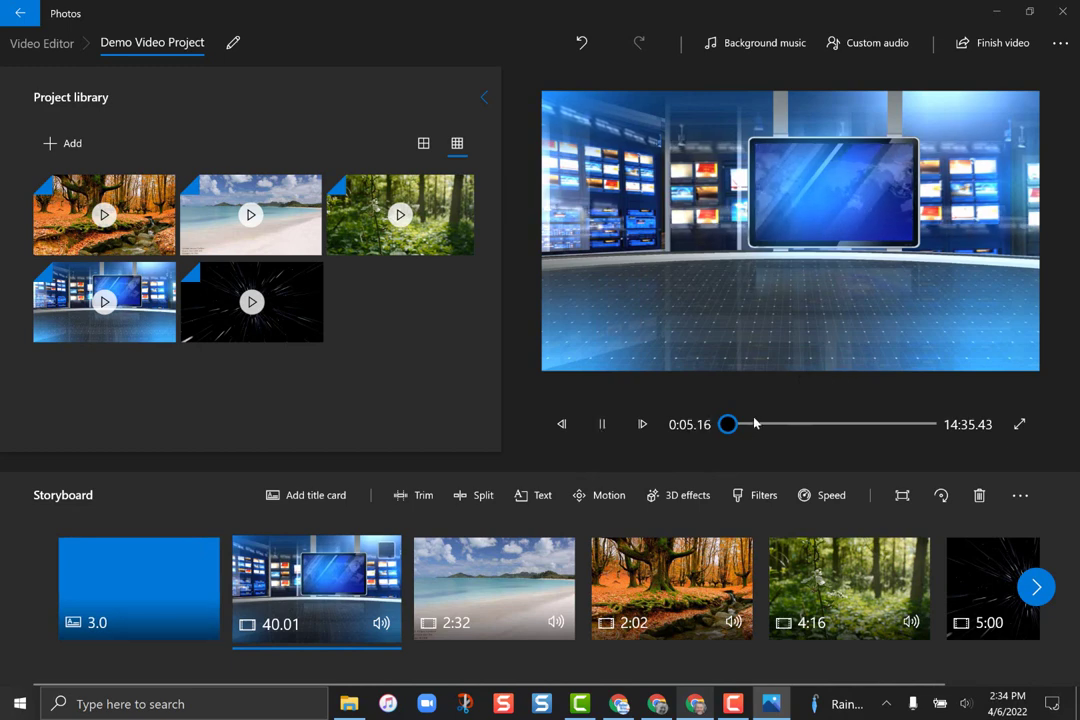
drag(729, 428, 797, 428)
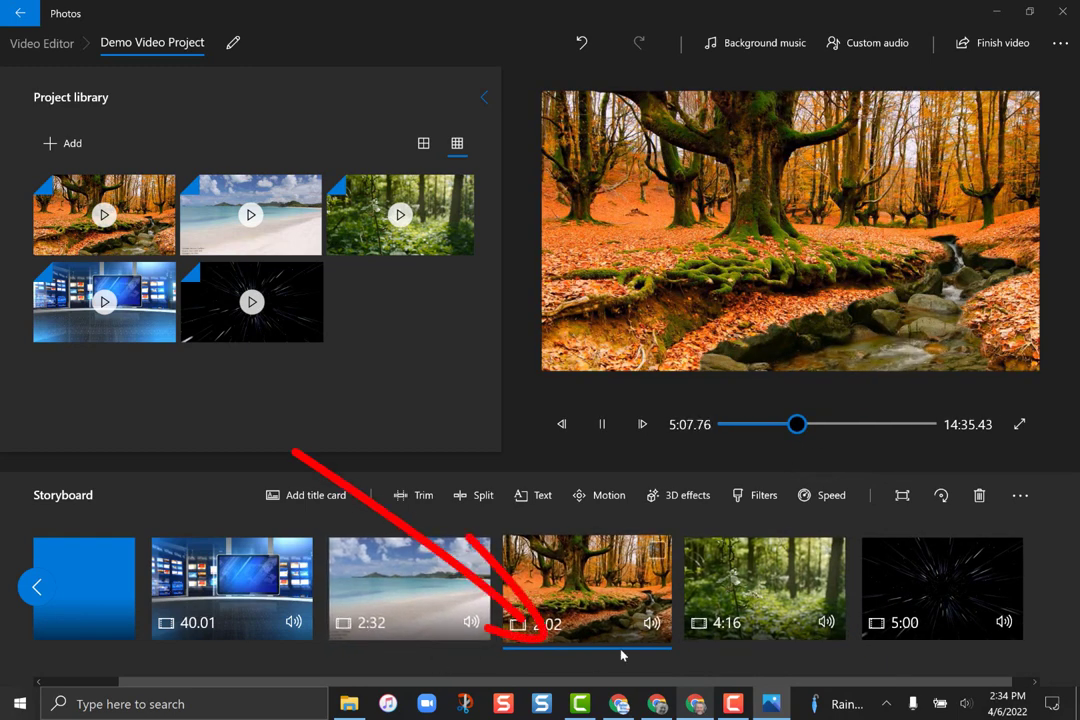
drag(798, 427, 640, 430)
click(602, 424)
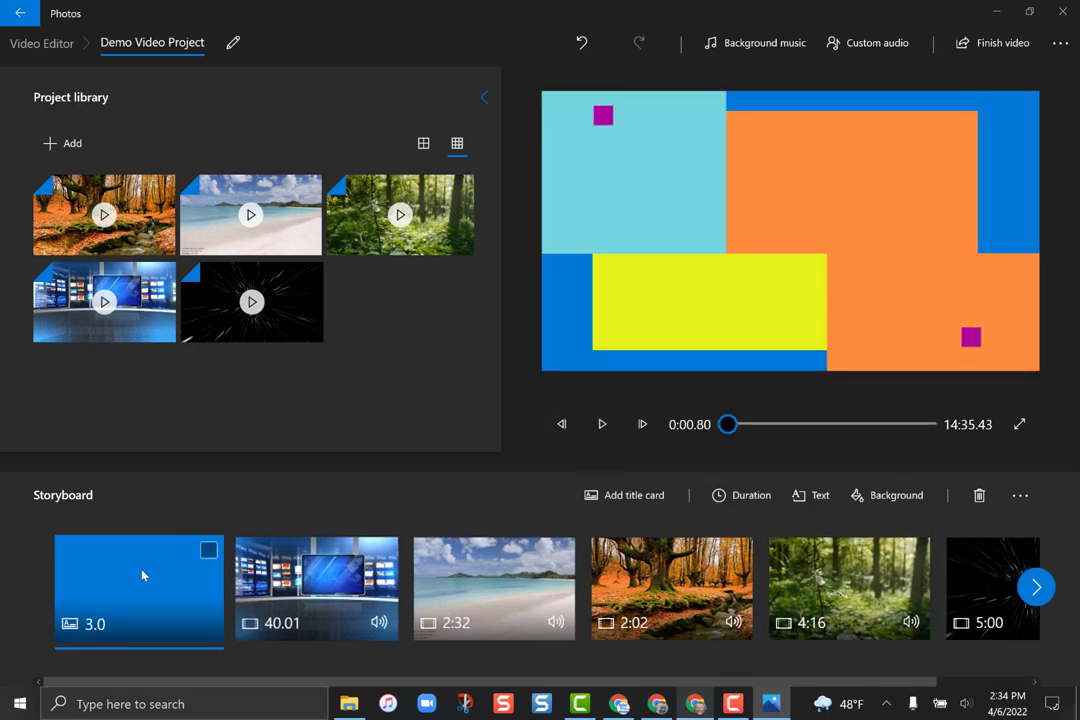
click(319, 590)
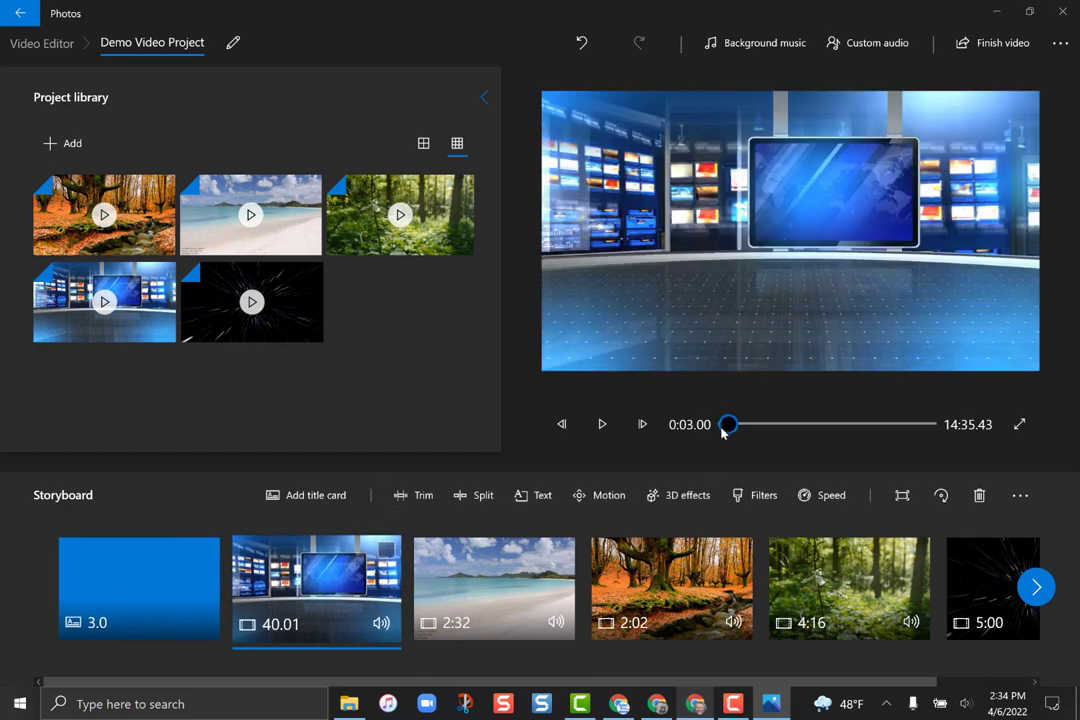
mouse_move(727, 424)
mouse_down()
mouse_move(759, 427)
mouse_move(720, 427)
mouse_up()
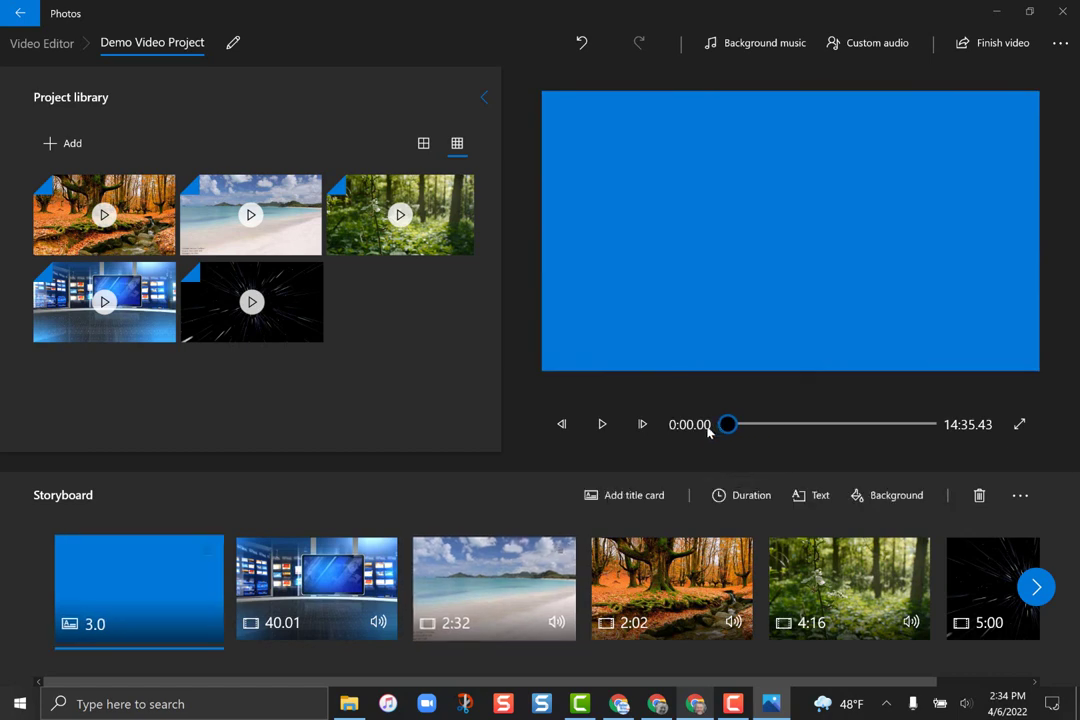
Step: Trim the News Set clip to start at 0:10.00 and end at 0:28.06
click(307, 569)
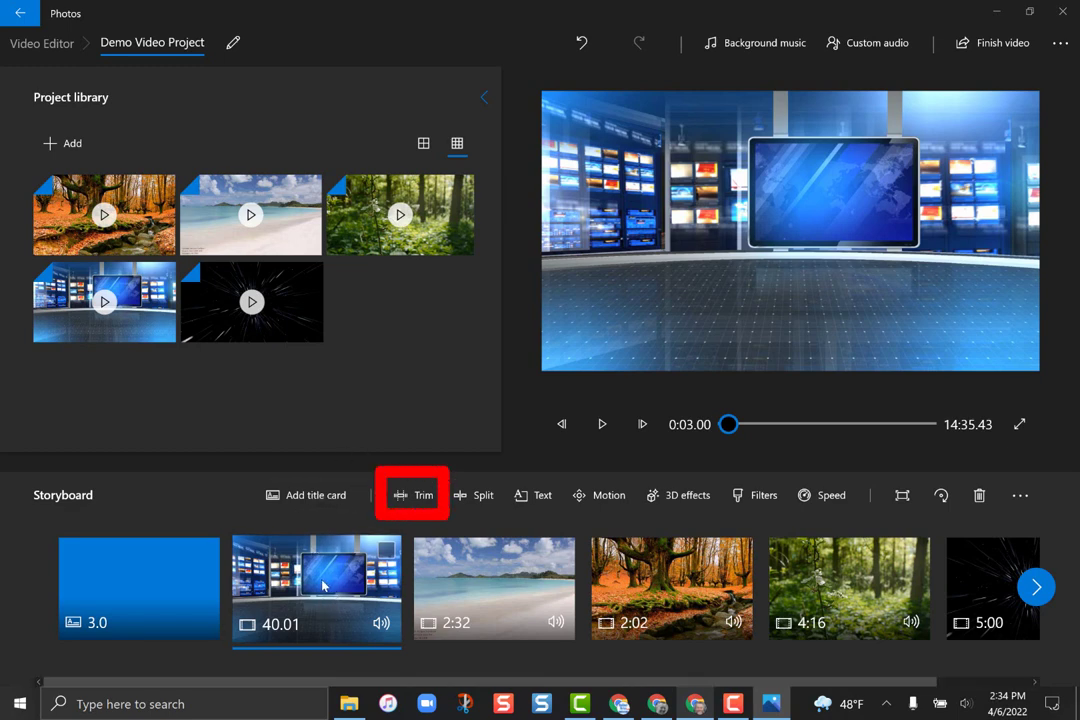
click(414, 496)
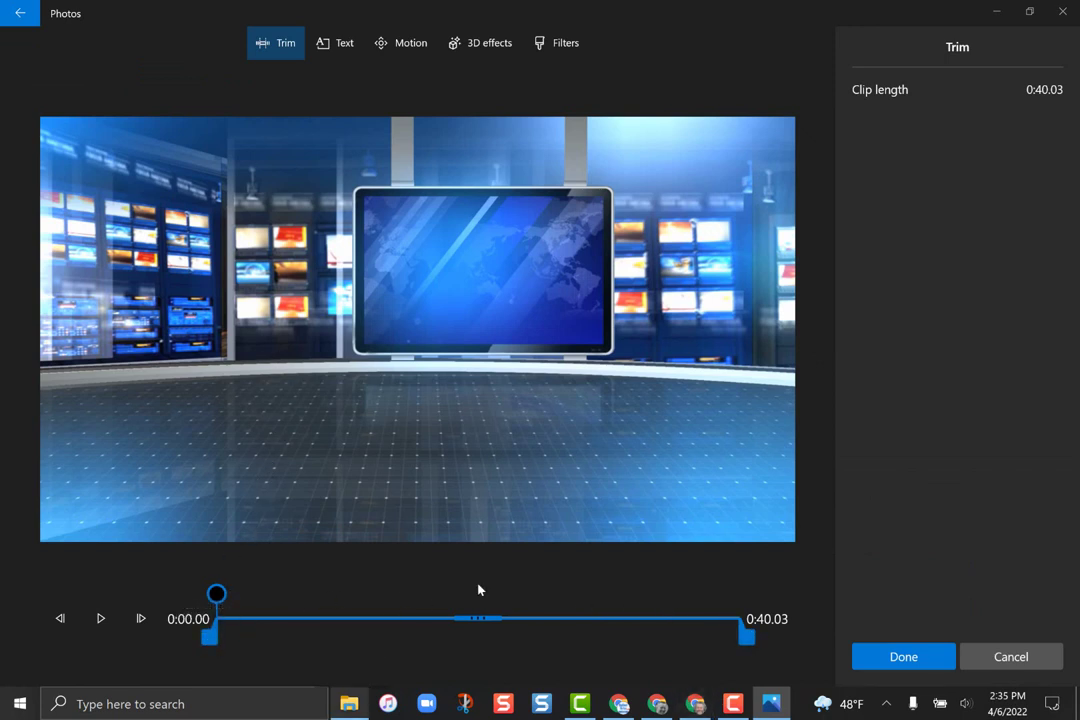
drag(218, 596, 432, 598)
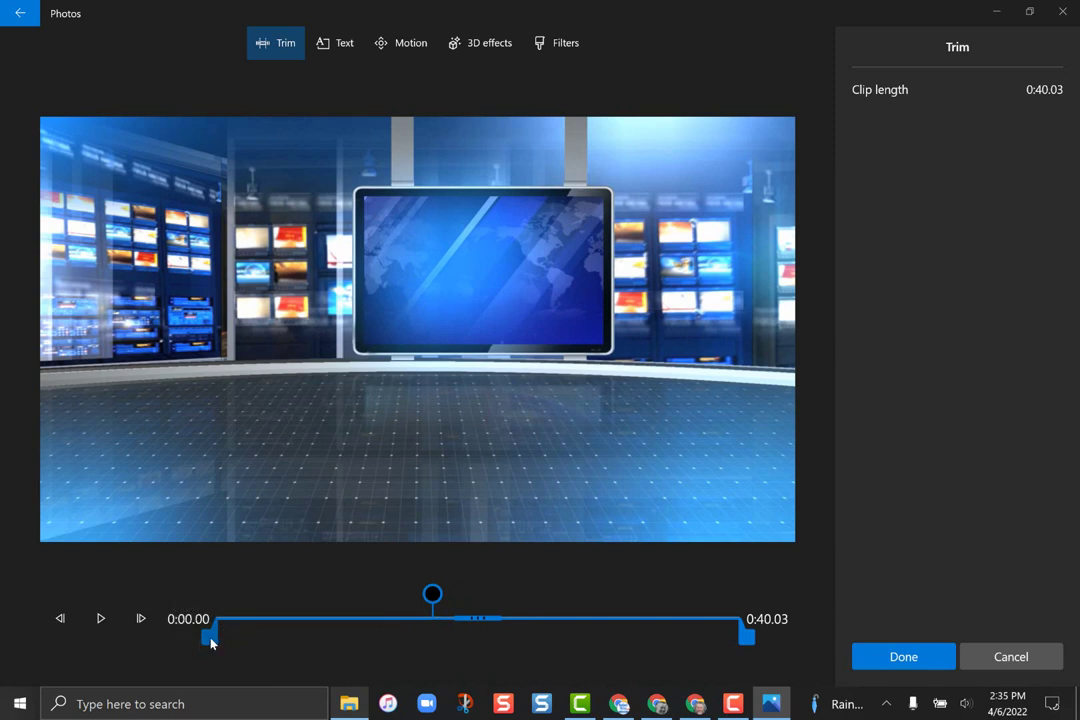
drag(211, 643, 299, 637)
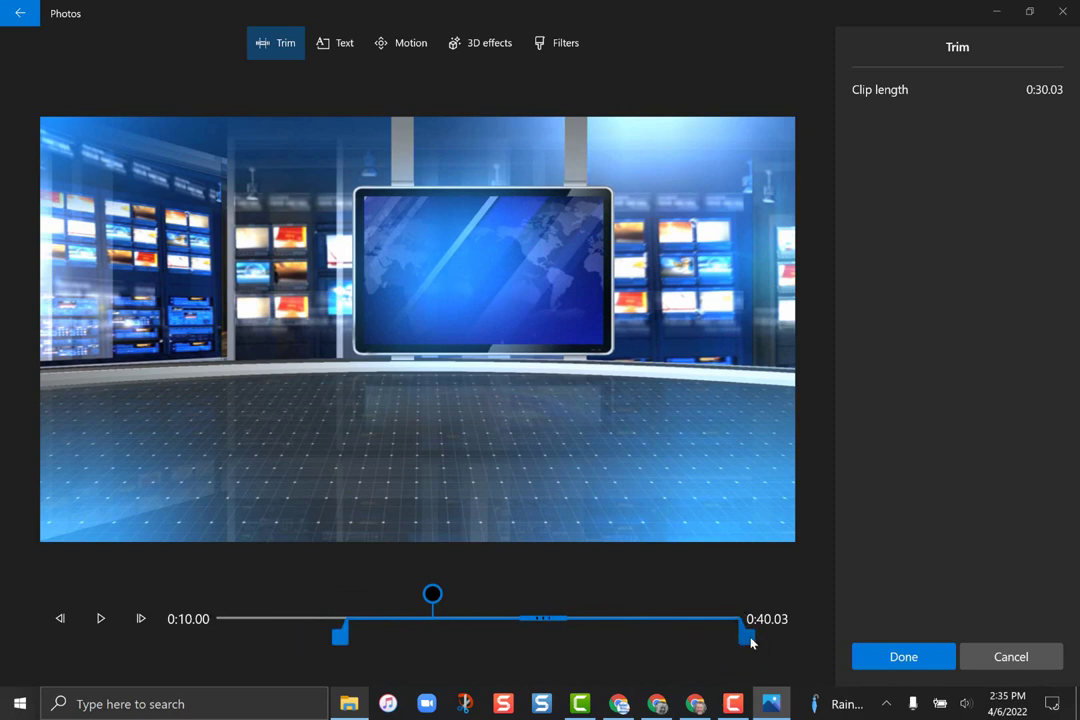
drag(748, 638, 590, 642)
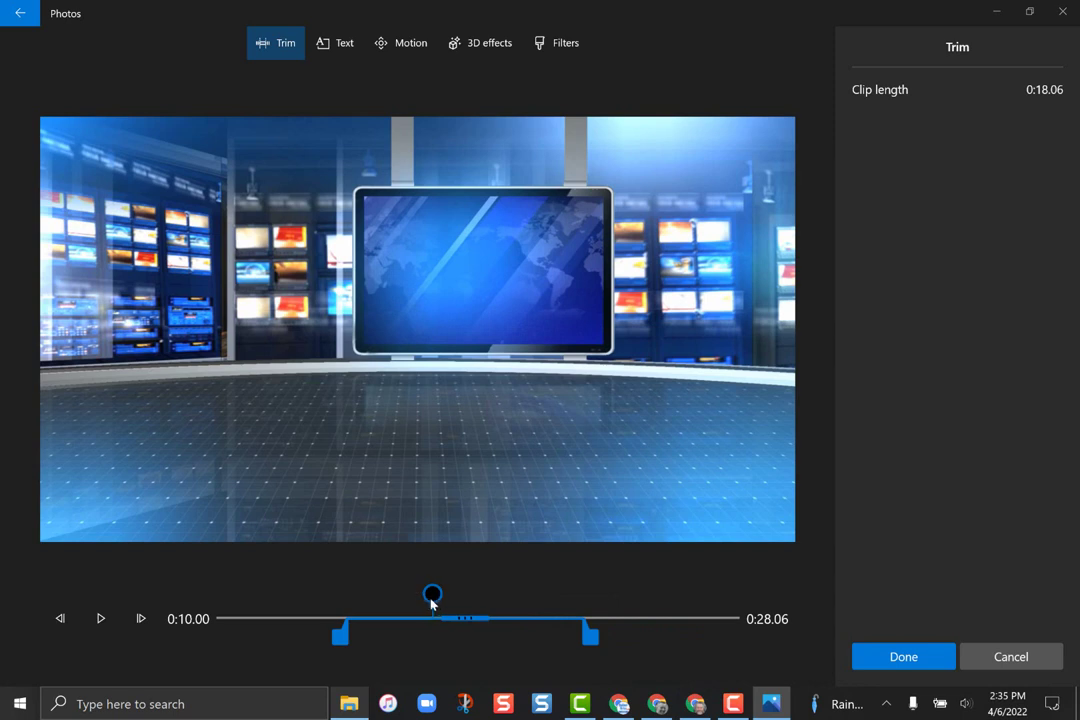
mouse_move(432, 603)
mouse_down()
mouse_move(366, 600)
mouse_move(383, 615)
mouse_move(548, 618)
mouse_move(485, 620)
mouse_up()
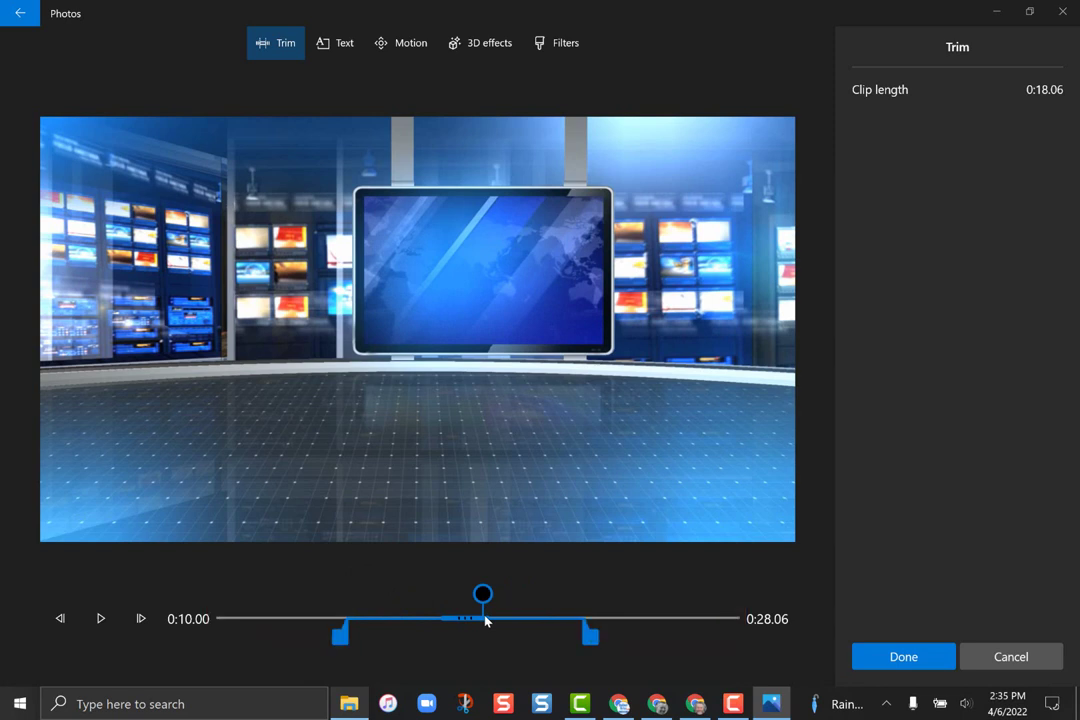
click(904, 656)
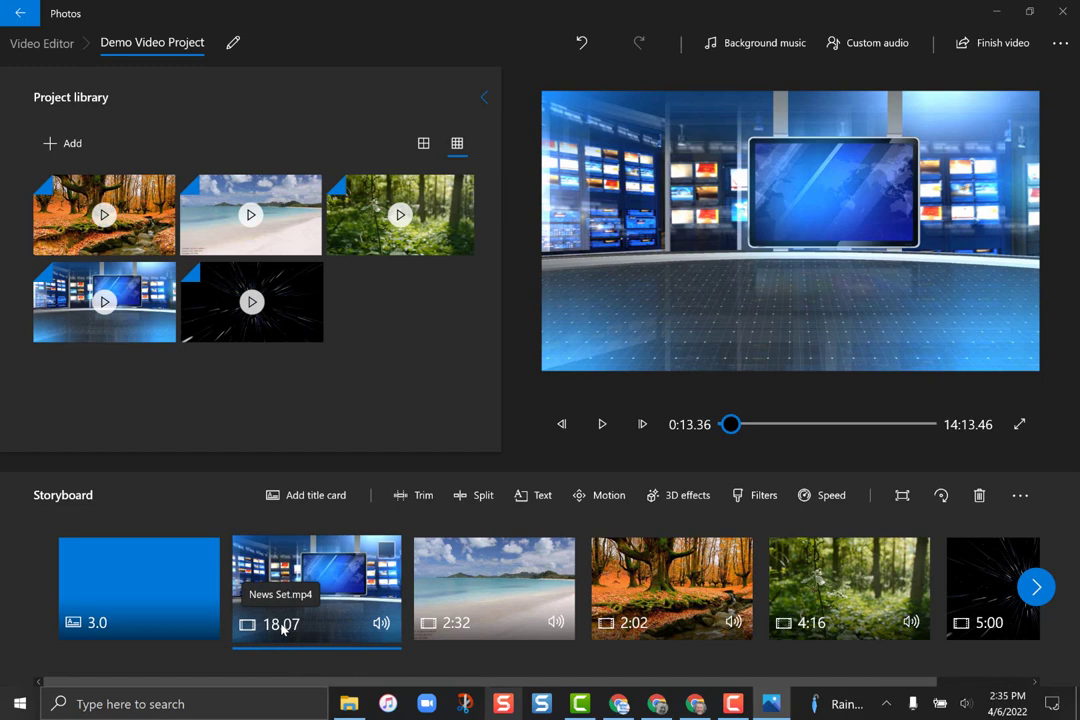
Step: Split the Beach clip in two at 1:19.96
click(503, 578)
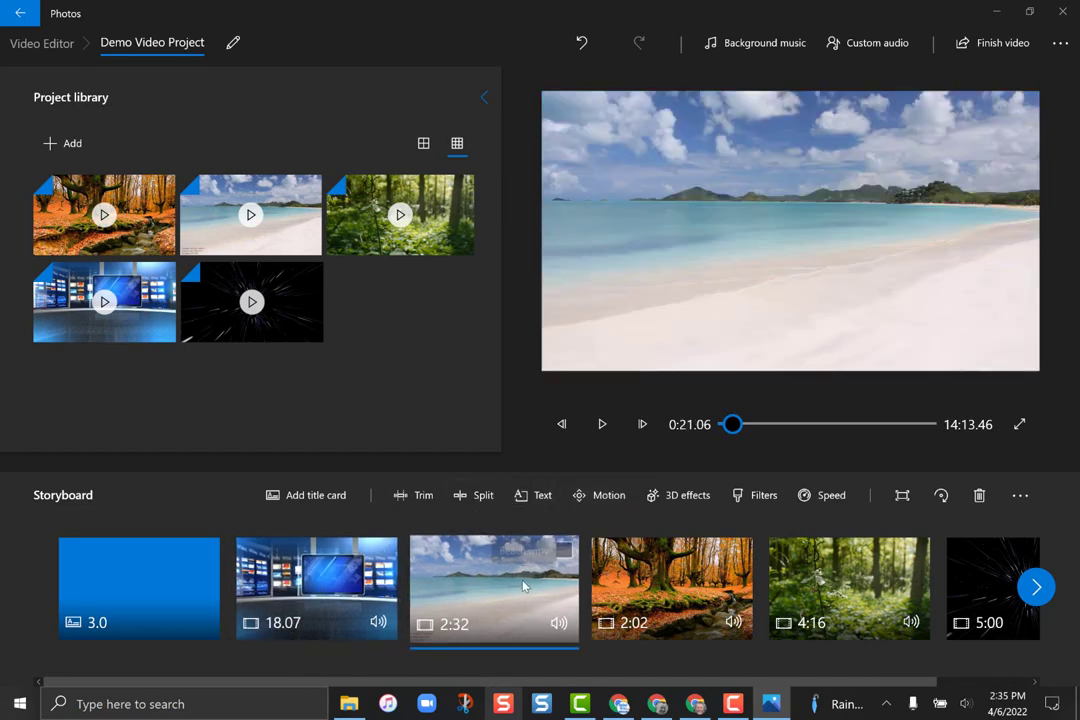
click(481, 497)
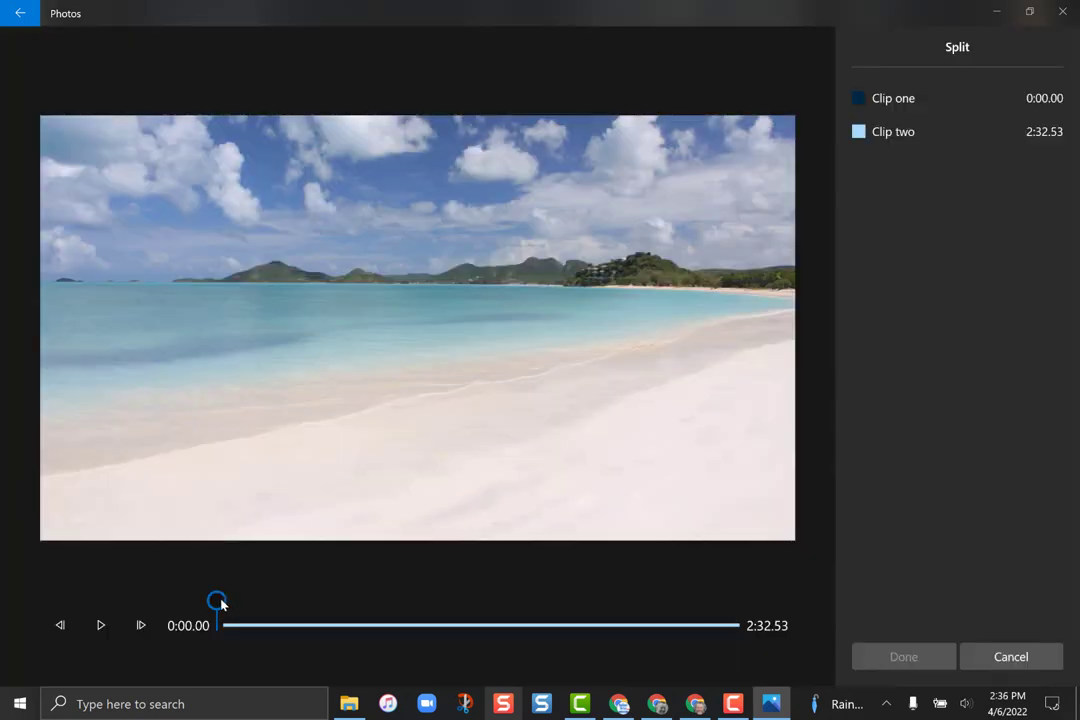
drag(221, 603, 354, 616)
drag(427, 614, 506, 622)
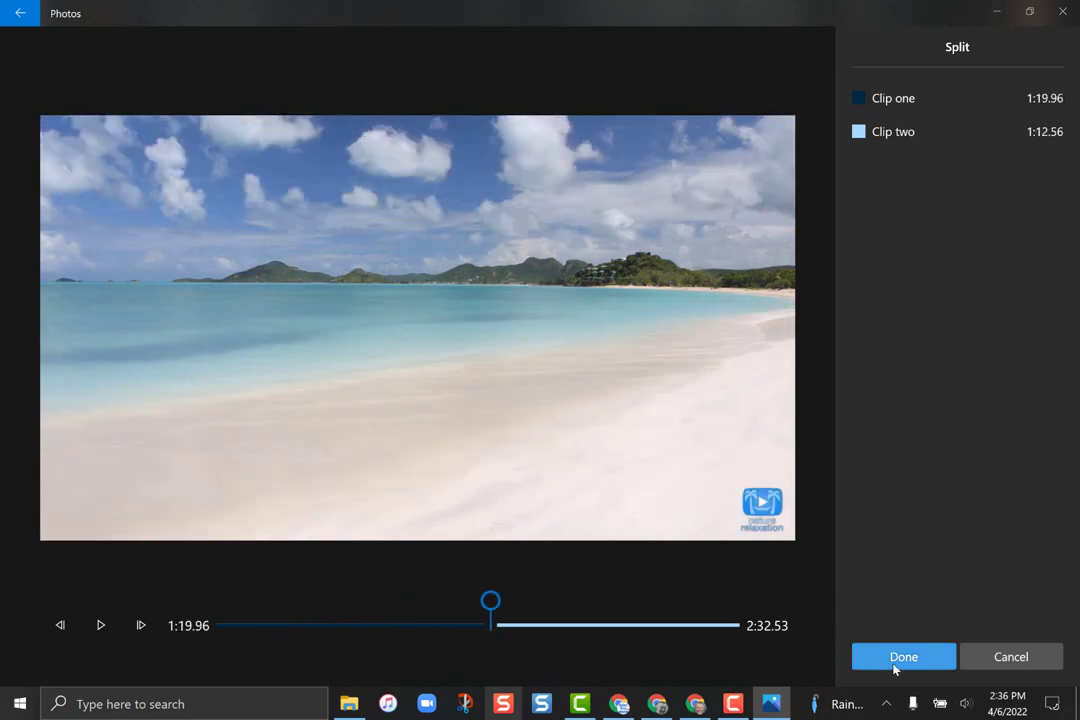
click(898, 660)
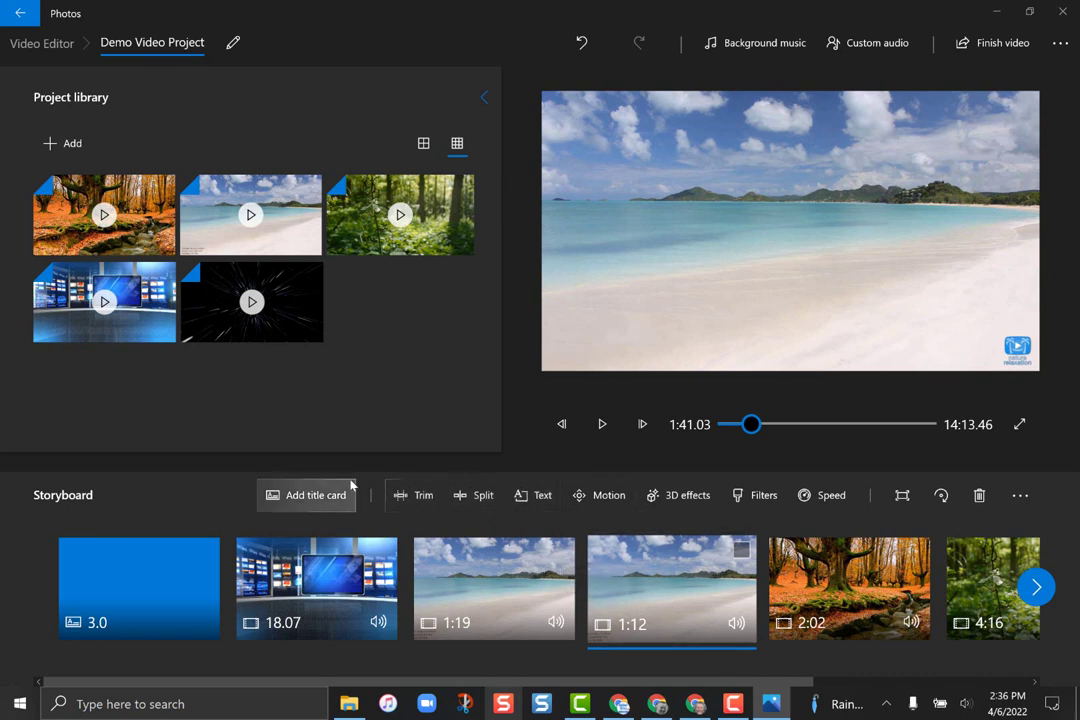
Step: Add a title card between the two Beach clips with the text "The Beach!" in the Adventure style
click(300, 500)
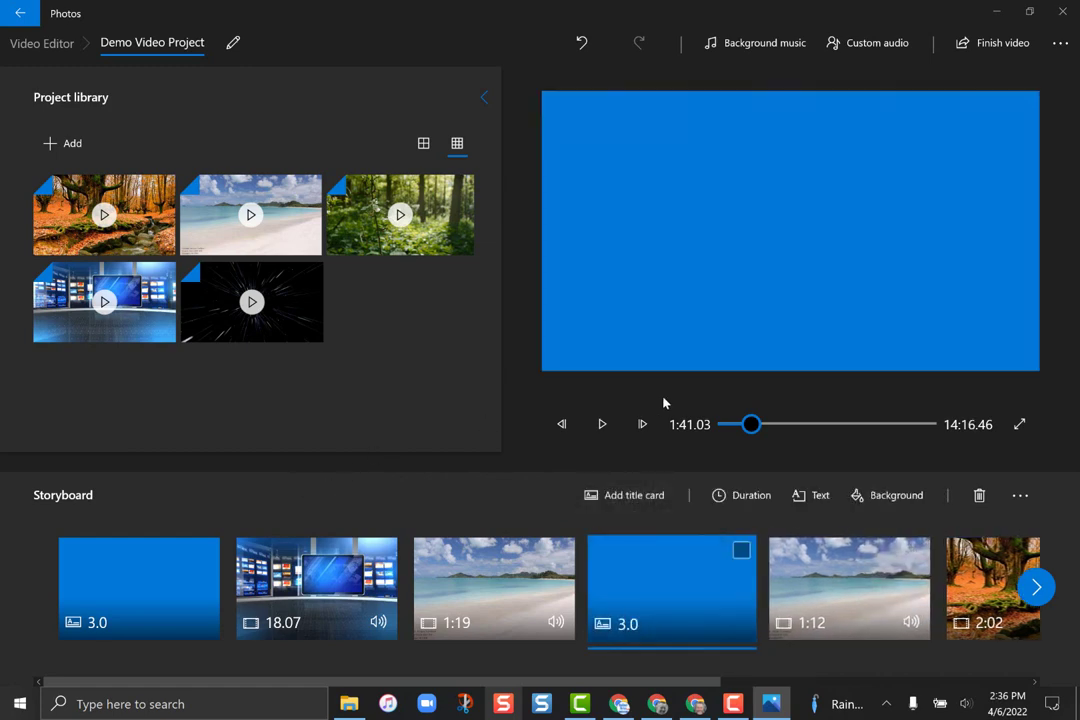
click(803, 503)
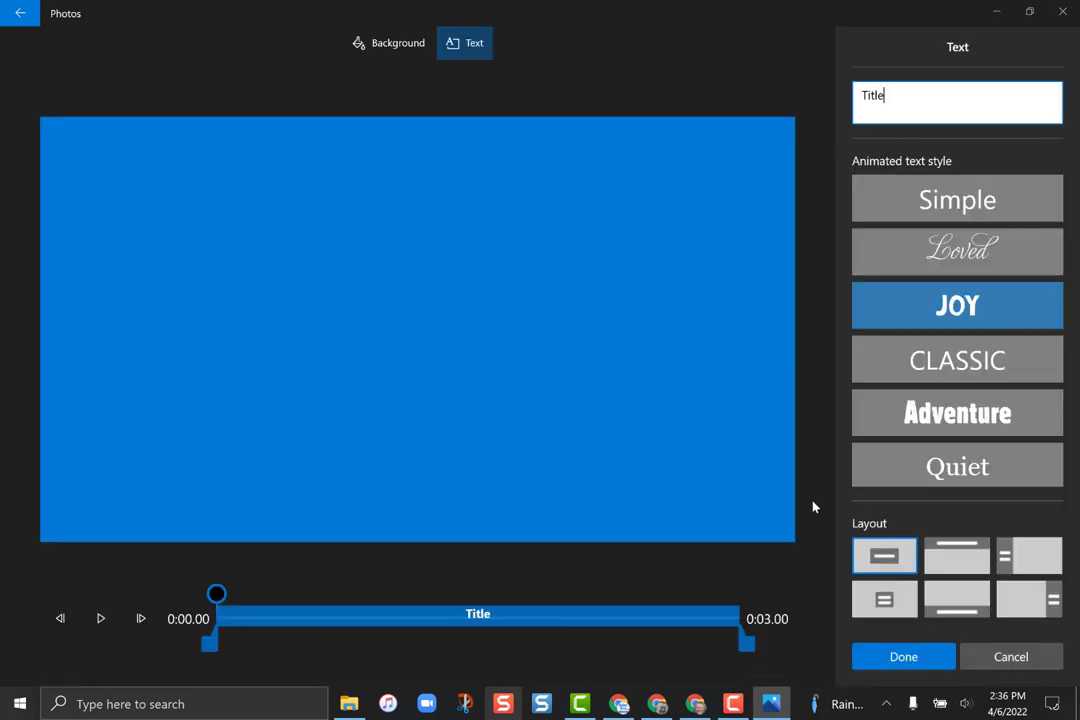
click(924, 417)
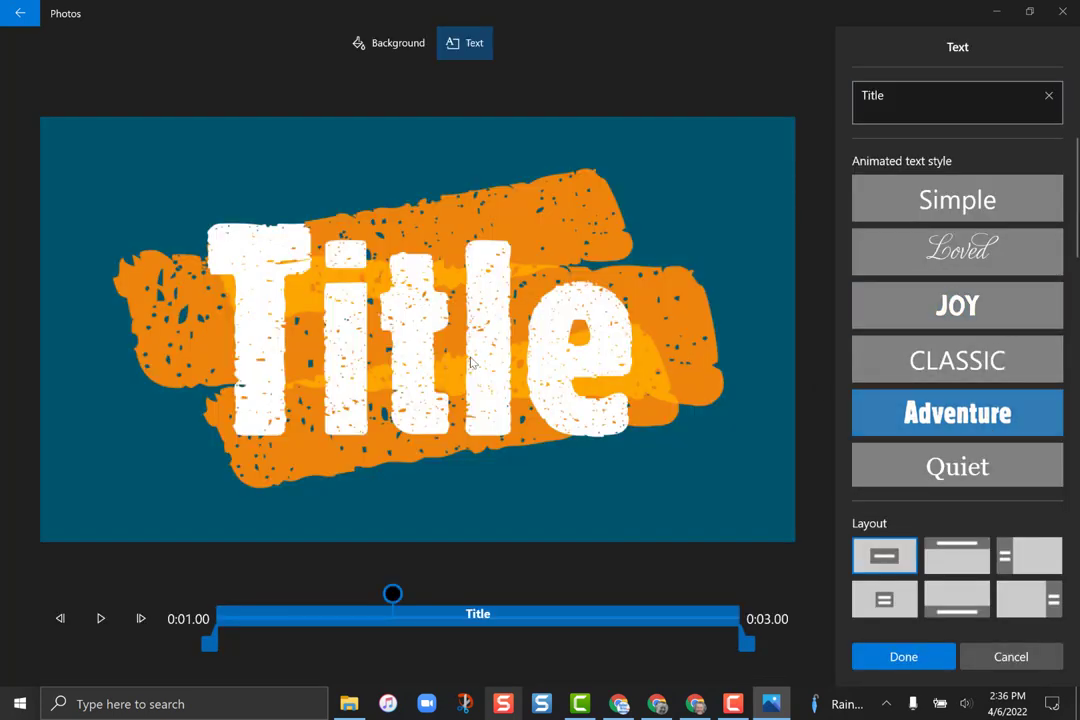
click(868, 98)
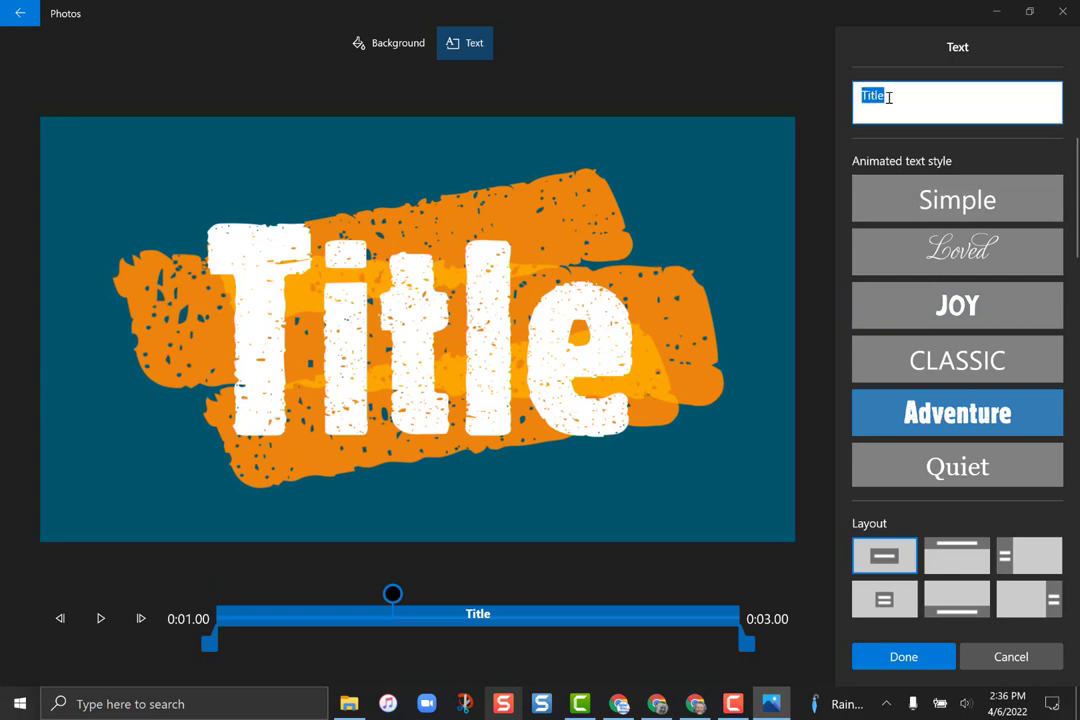
text(The Beach!)
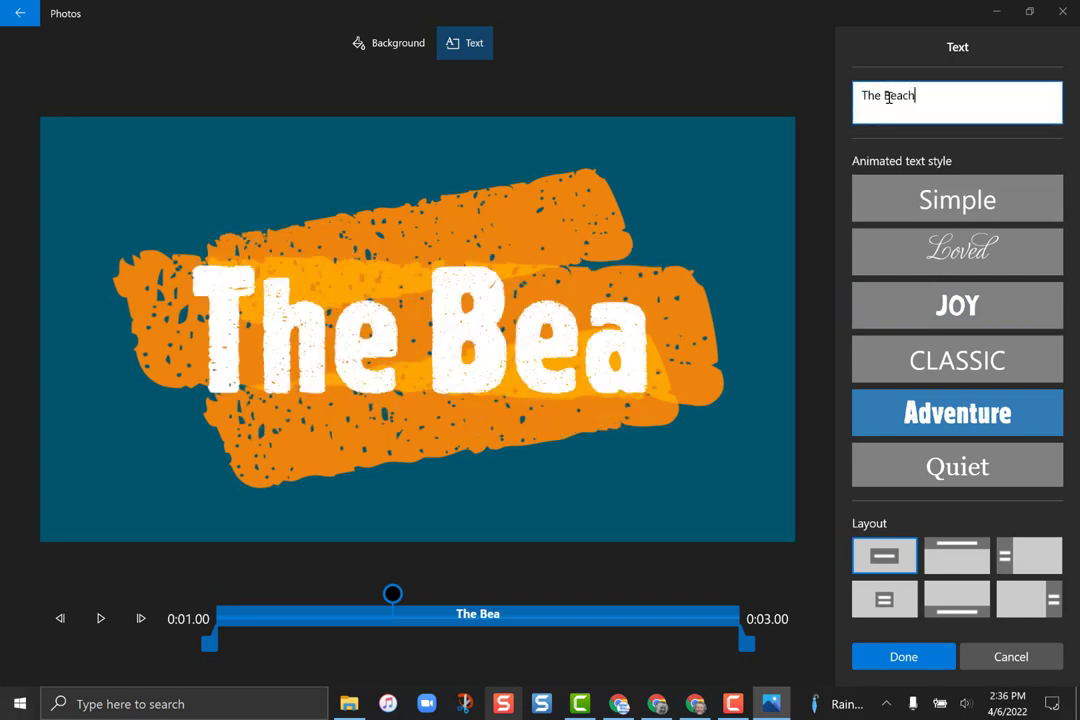
click(900, 658)
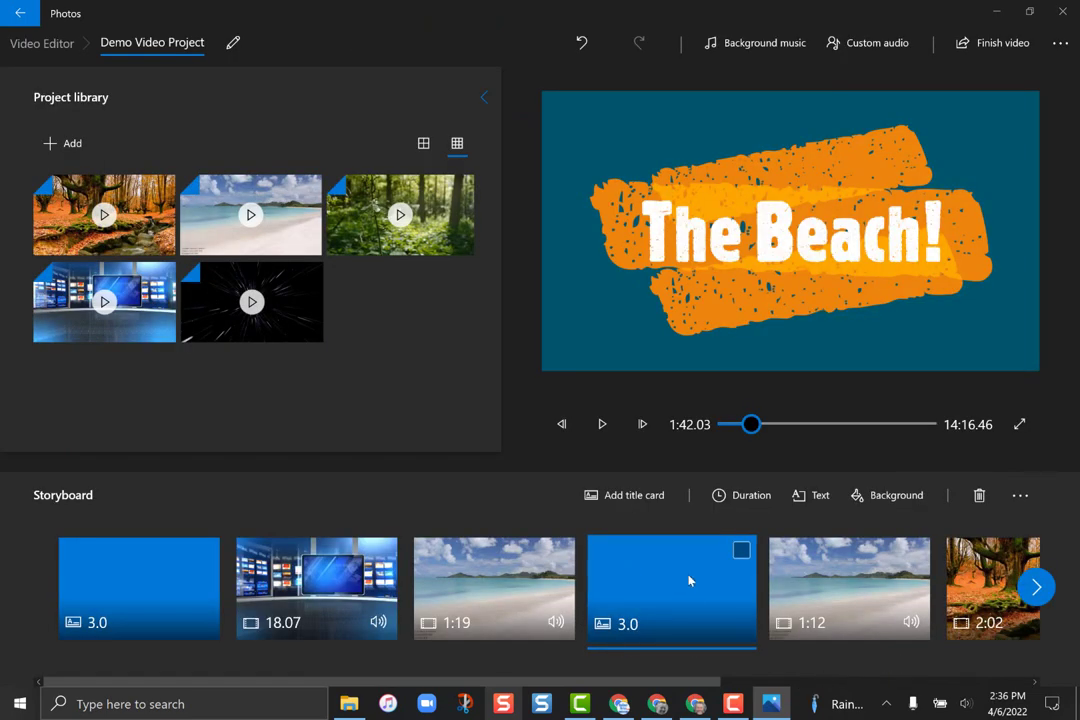
Step: Preview the first Beach clip and the transition through the new title card into the second Beach clip
click(485, 578)
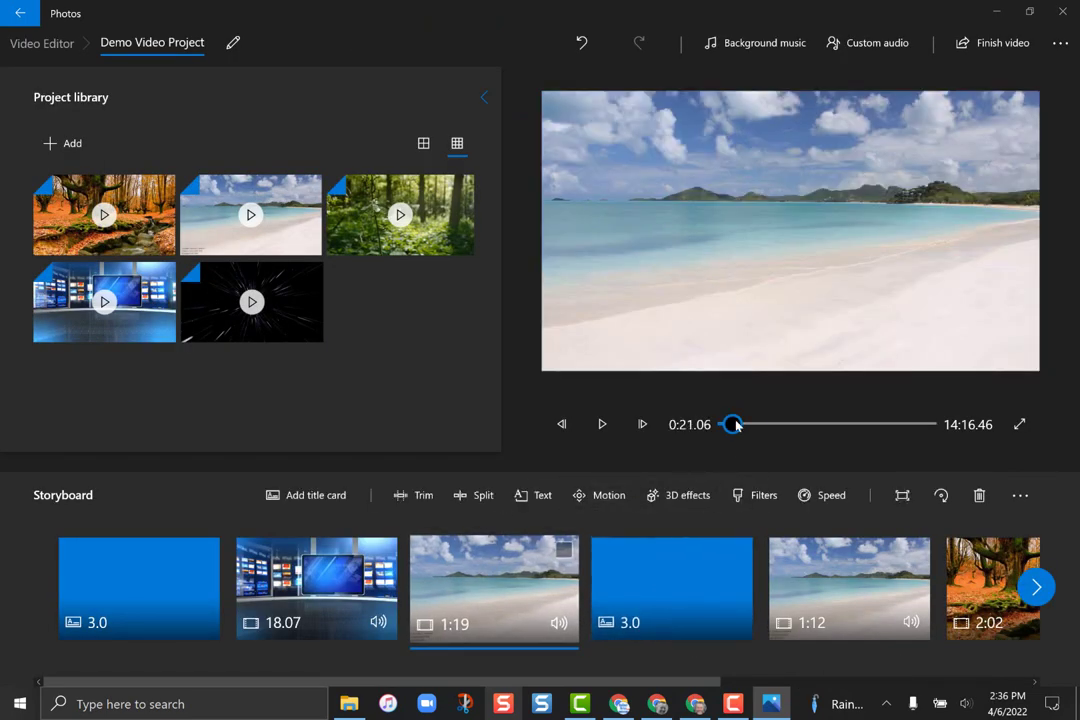
click(600, 423)
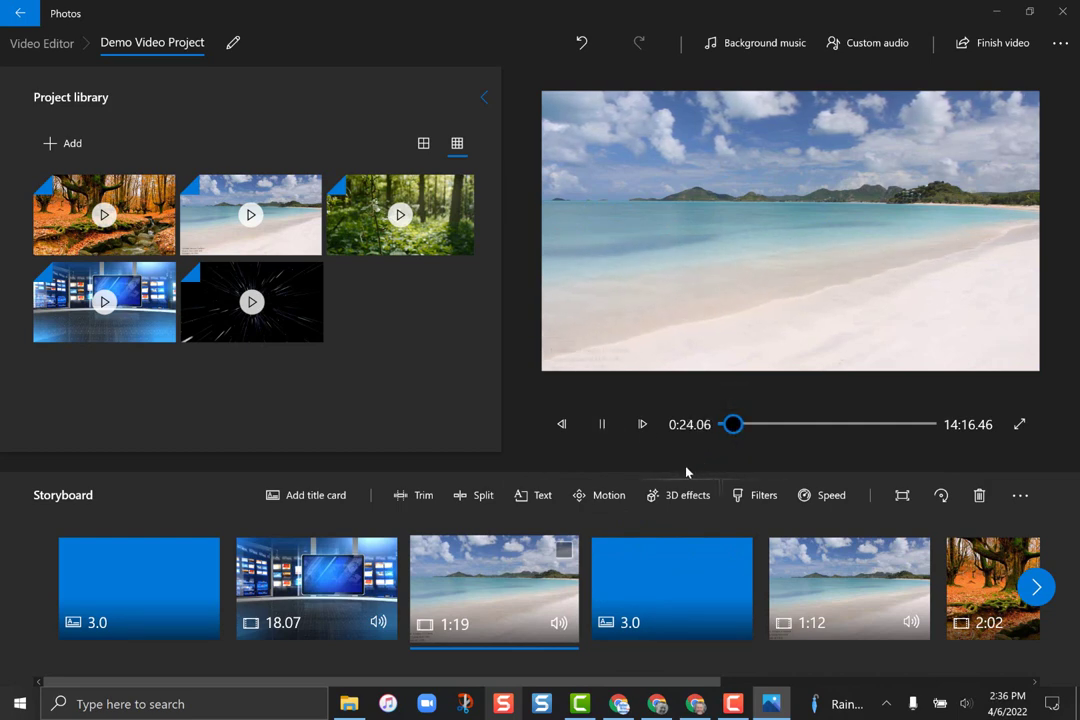
drag(734, 424, 752, 427)
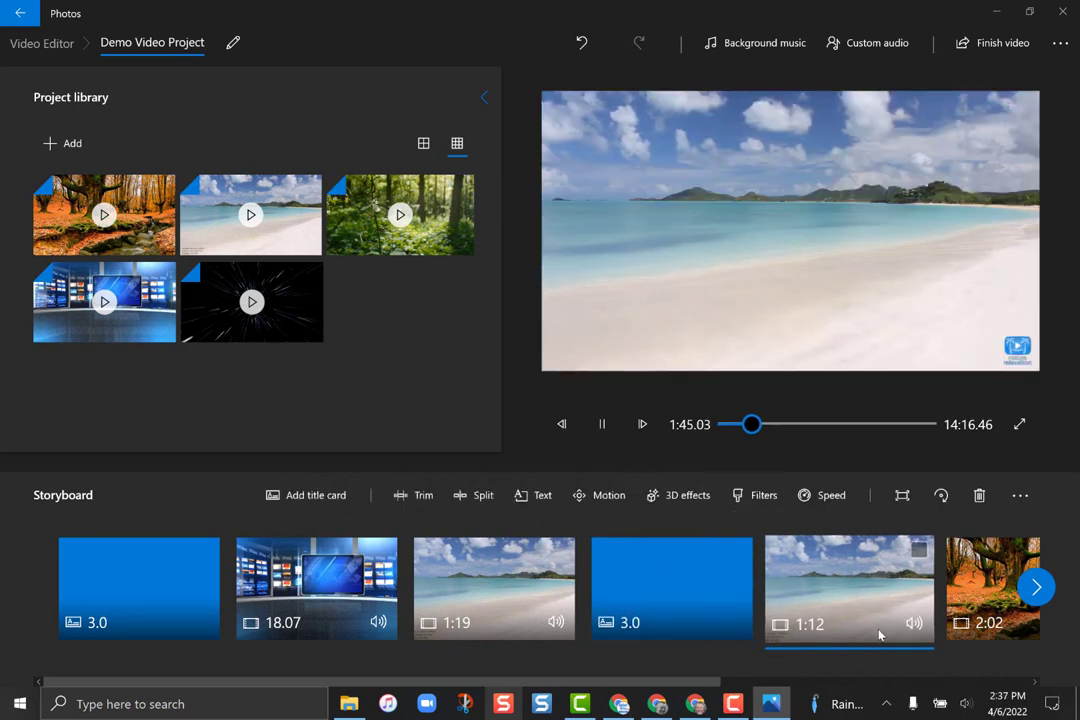
click(605, 430)
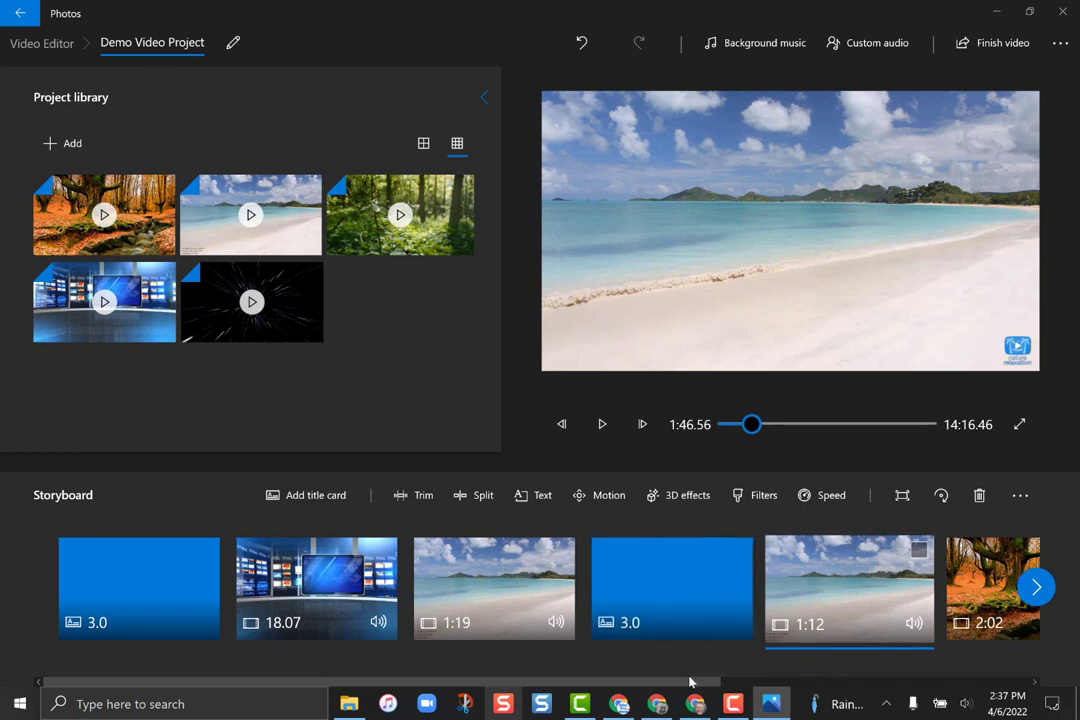
Step: Add the text "Leaves!" to the Autumn Stream clip in the Classic animated style
drag(690, 682, 938, 710)
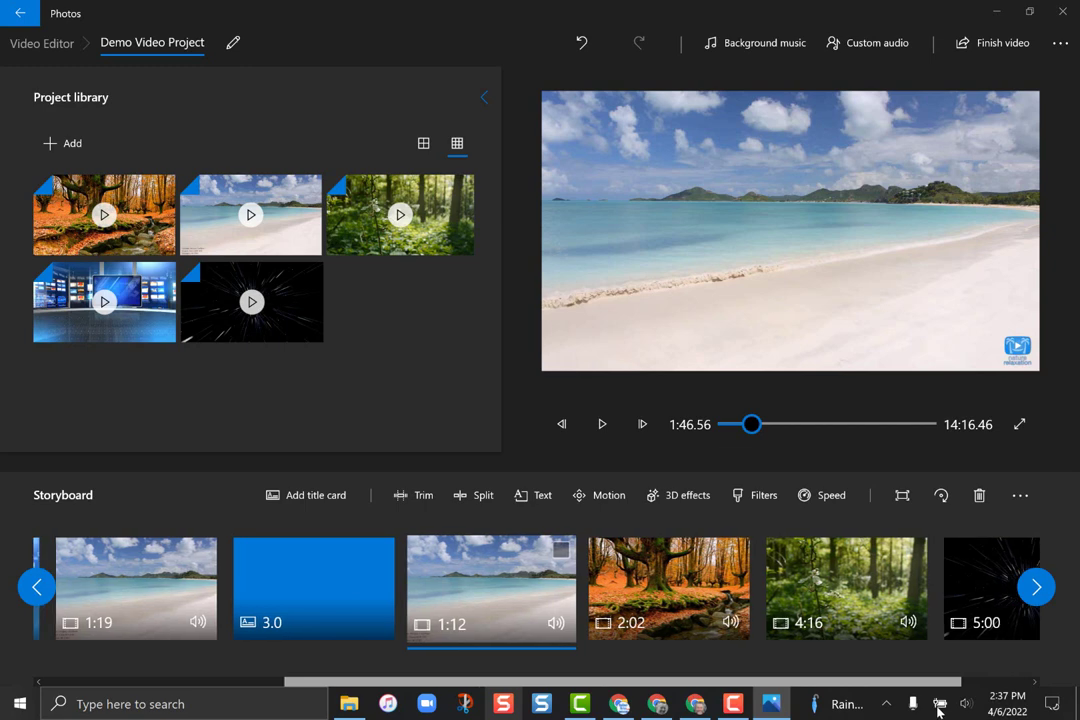
click(648, 585)
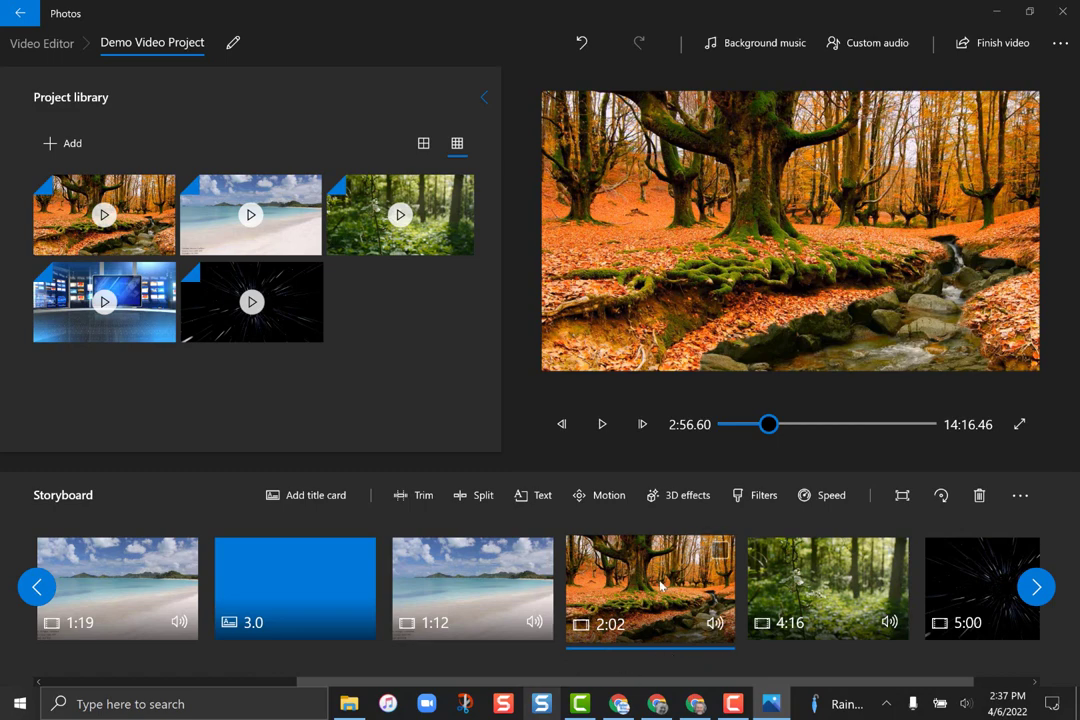
click(527, 498)
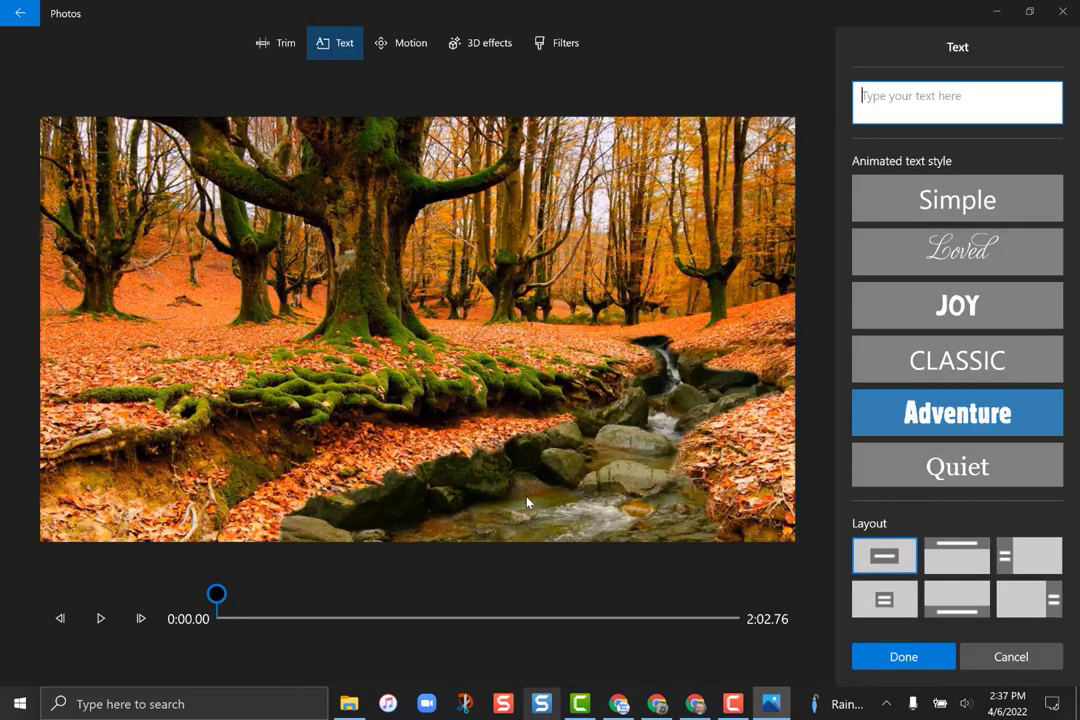
click(962, 365)
click(929, 106)
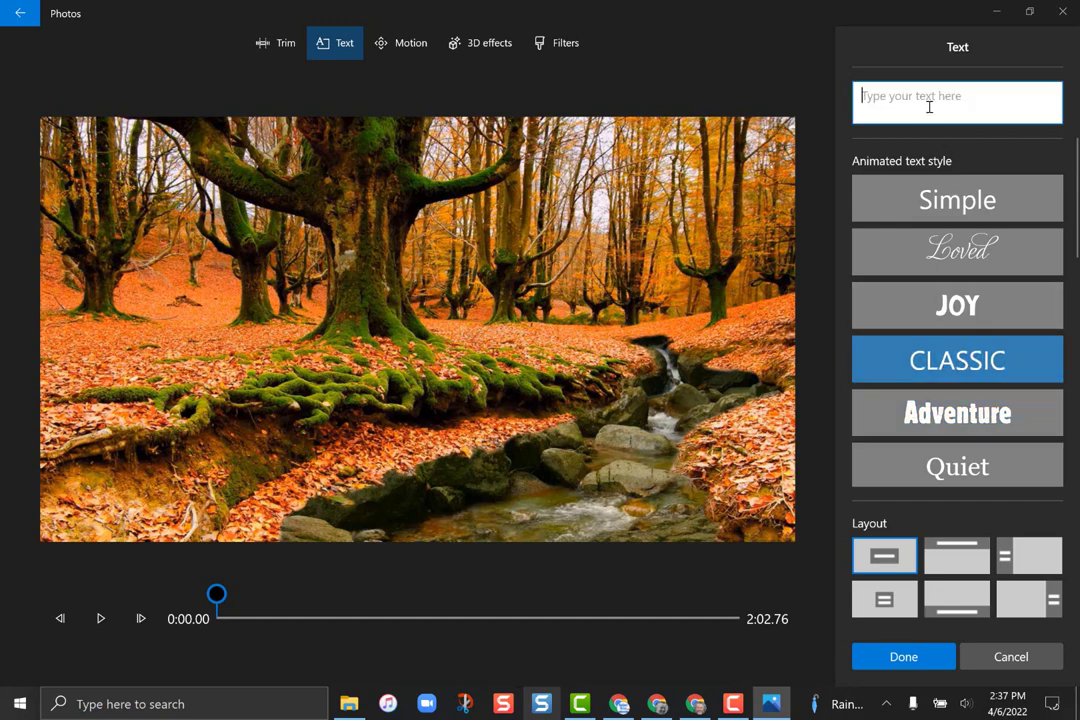
text(Leaves!)
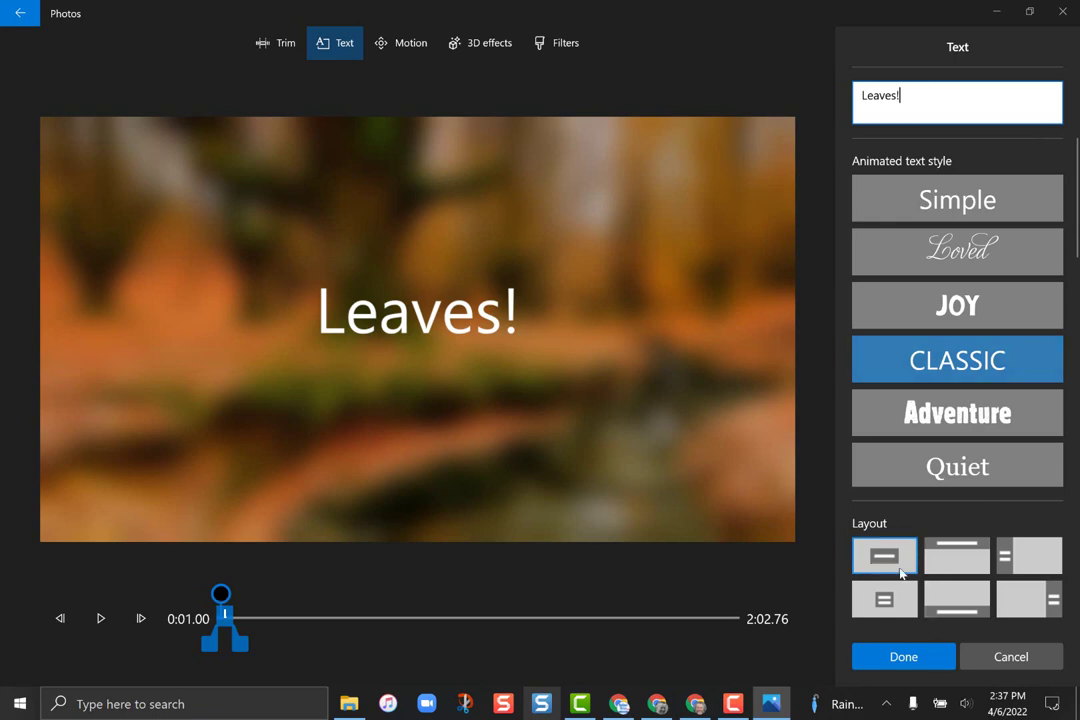
Step: Try two other layouts for the "Leaves!" text and return to the first layout
click(882, 597)
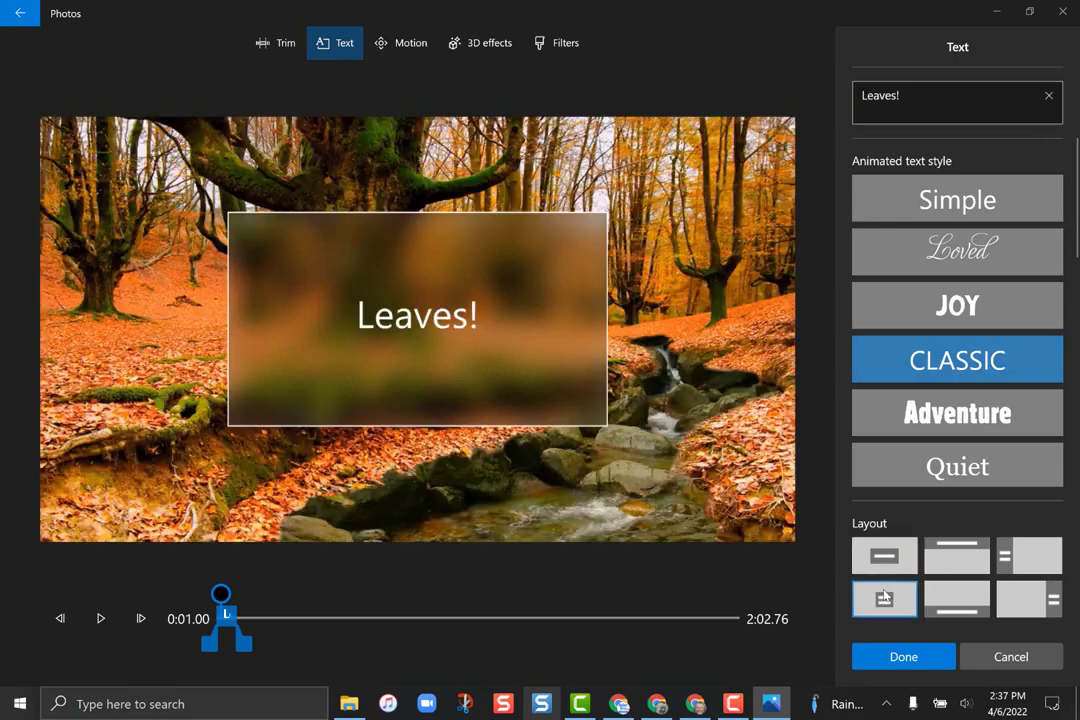
click(955, 560)
click(895, 562)
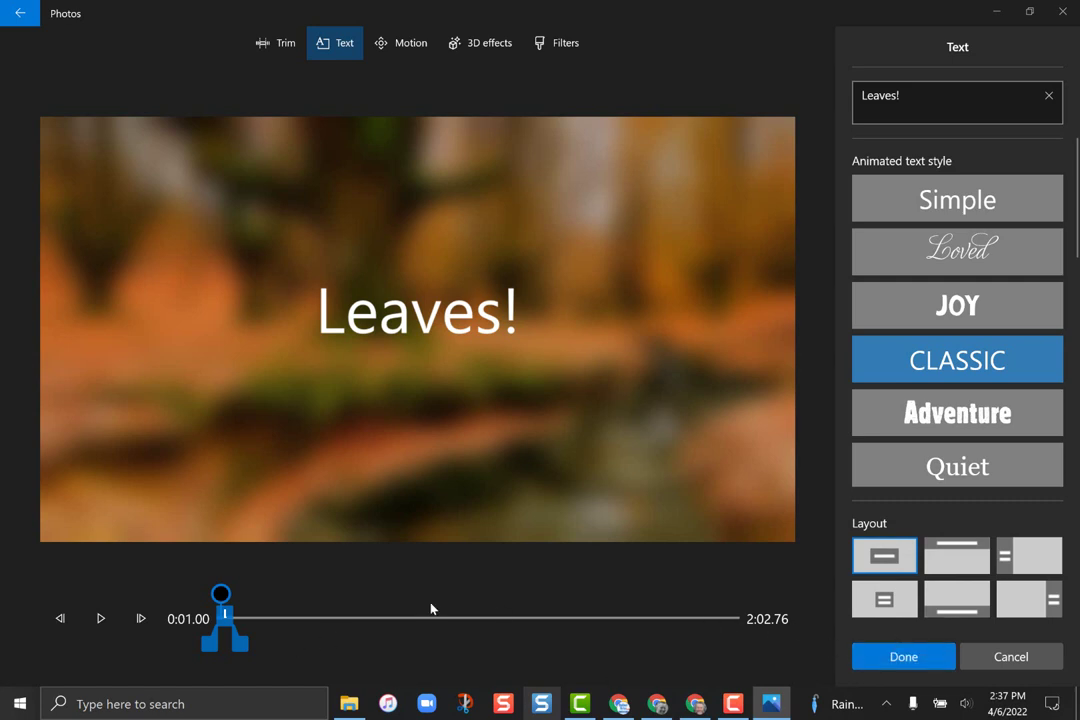
Step: Extend the "Leaves!" text to about two thirds of the Autumn Stream clip's length and apply it
drag(245, 654, 572, 660)
click(945, 664)
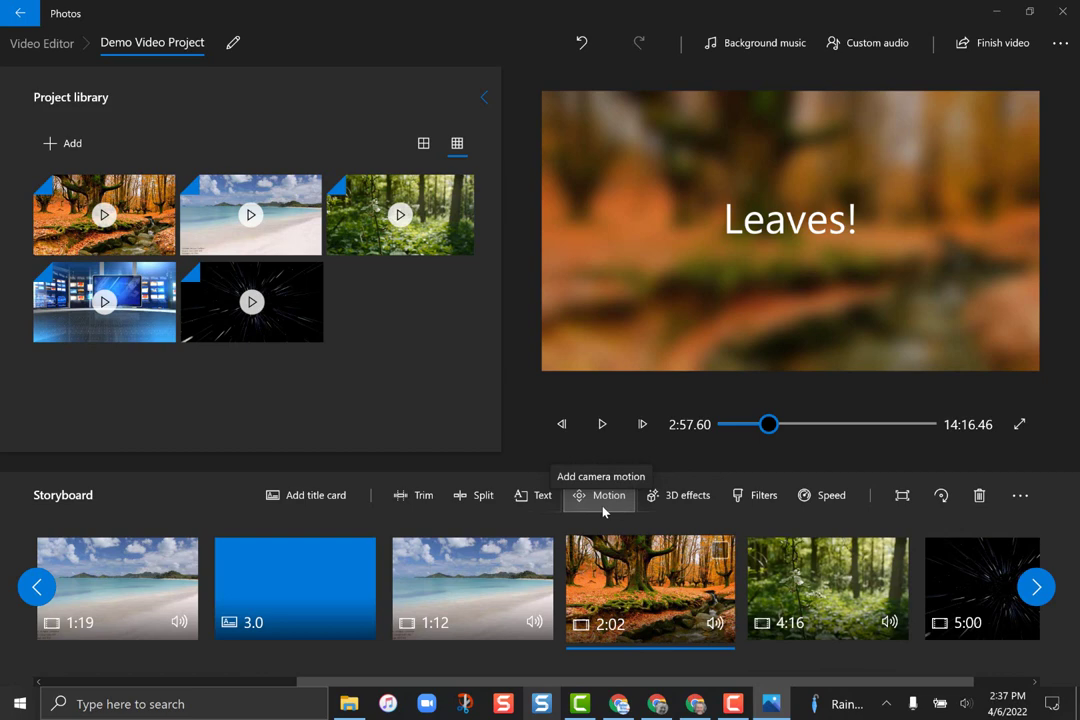
Step: Try the Zoom out left motion on the news studio clip, preview it and discard it
click(840, 590)
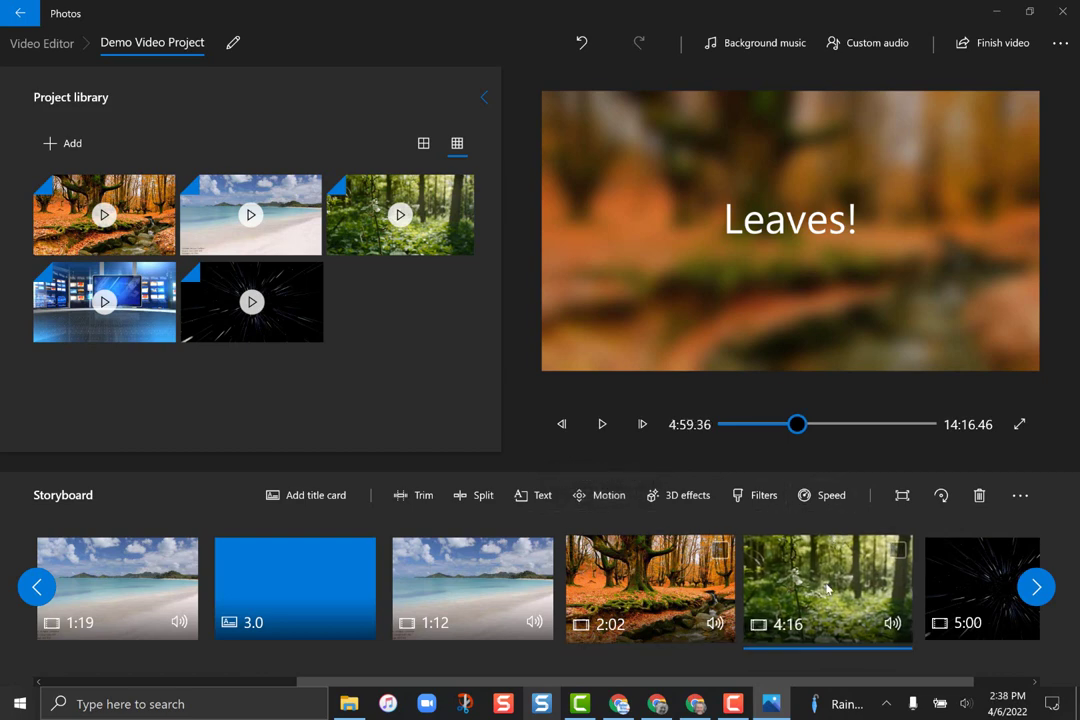
scroll(352, 594, up, 3)
click(352, 594)
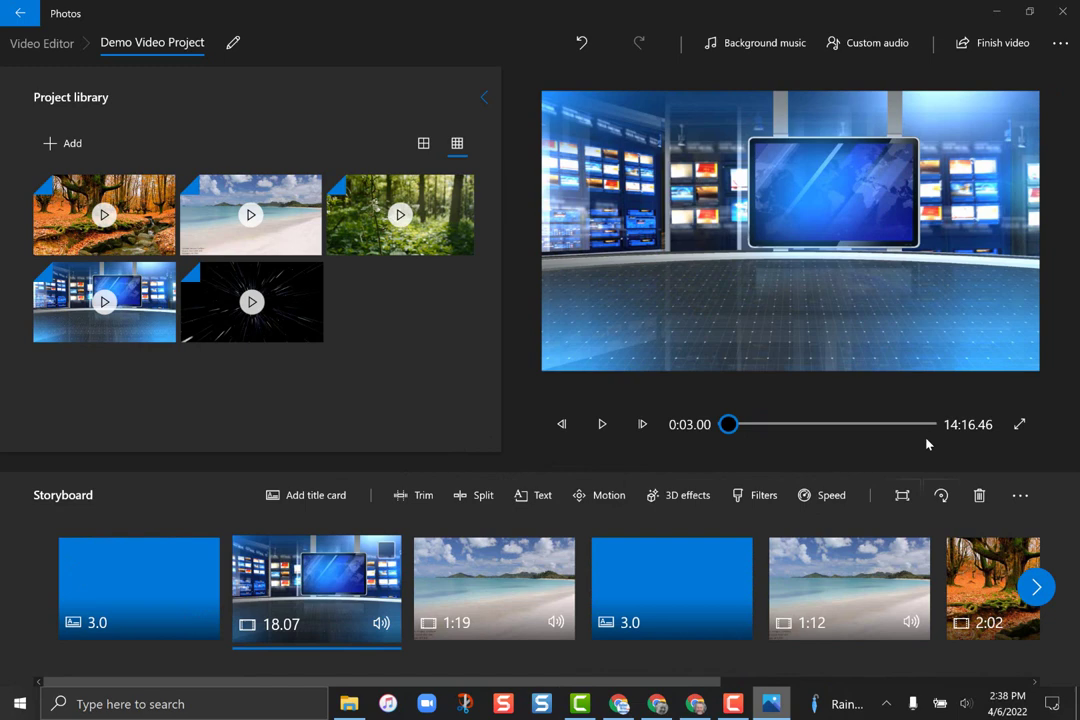
click(586, 497)
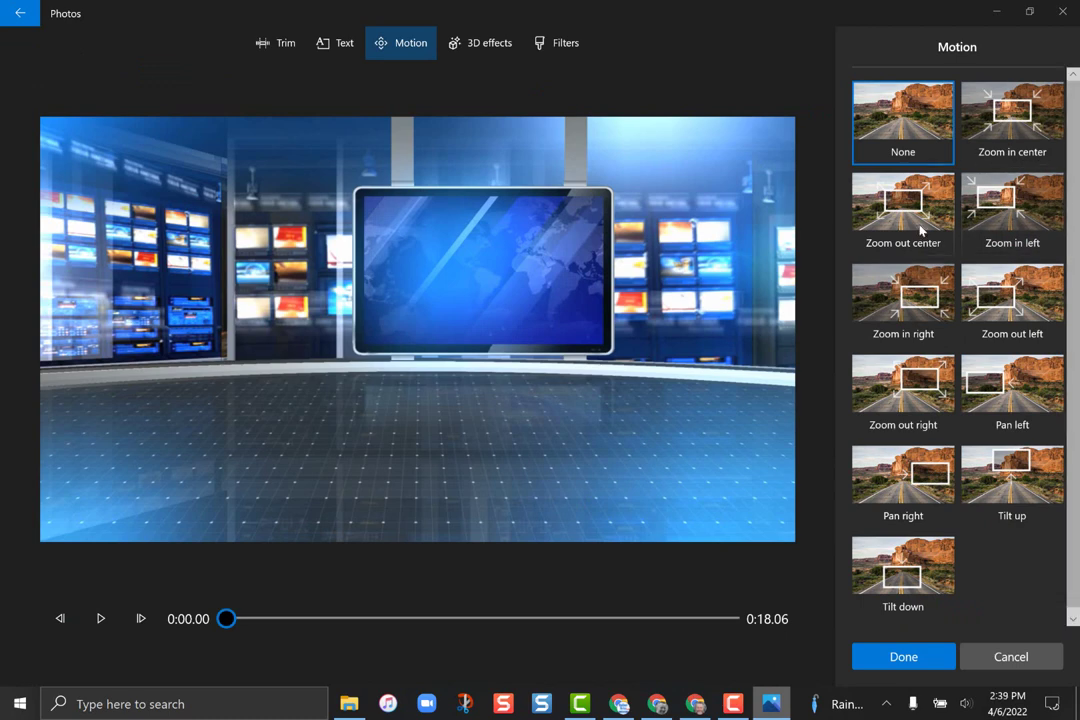
click(1009, 321)
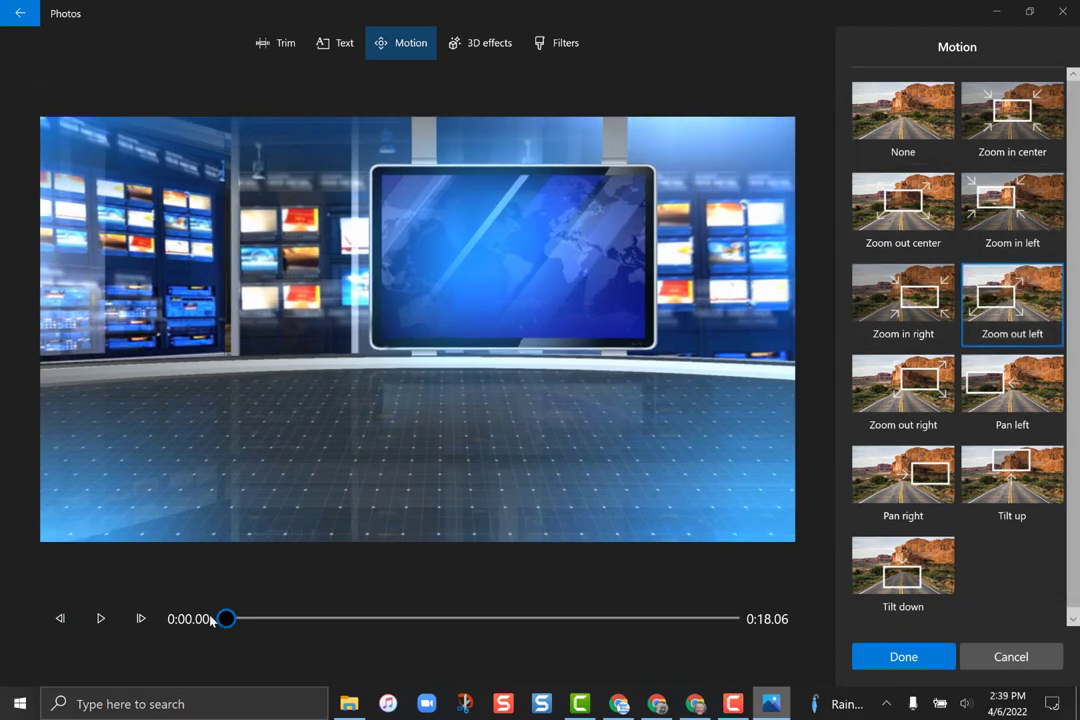
click(100, 620)
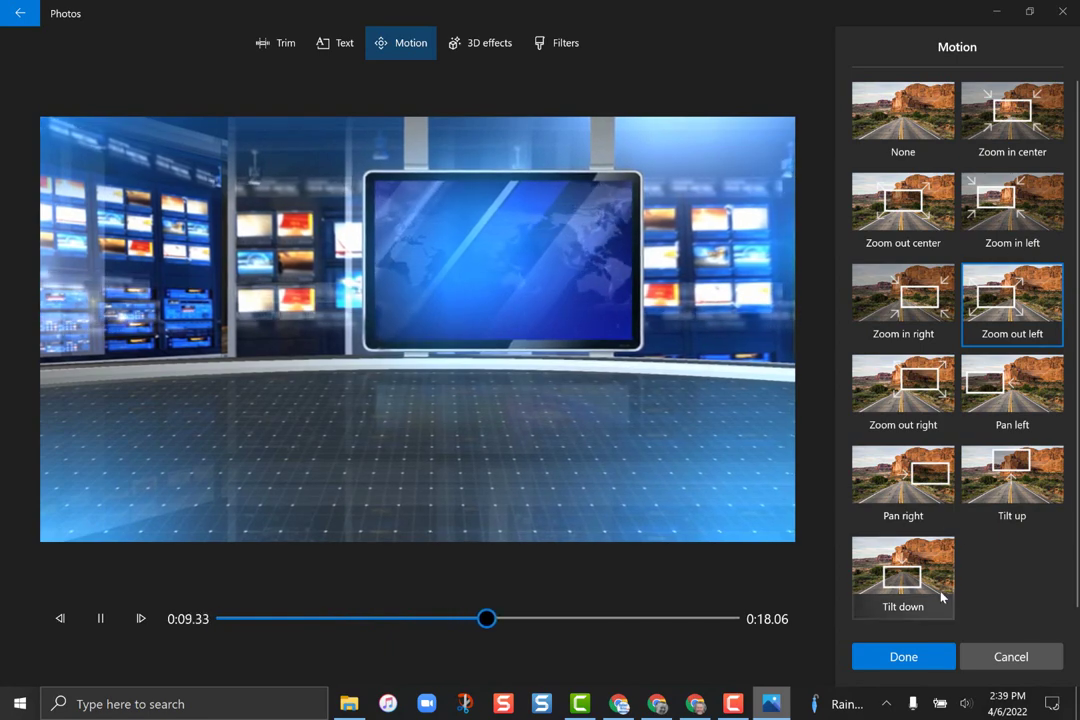
click(1003, 660)
click(502, 391)
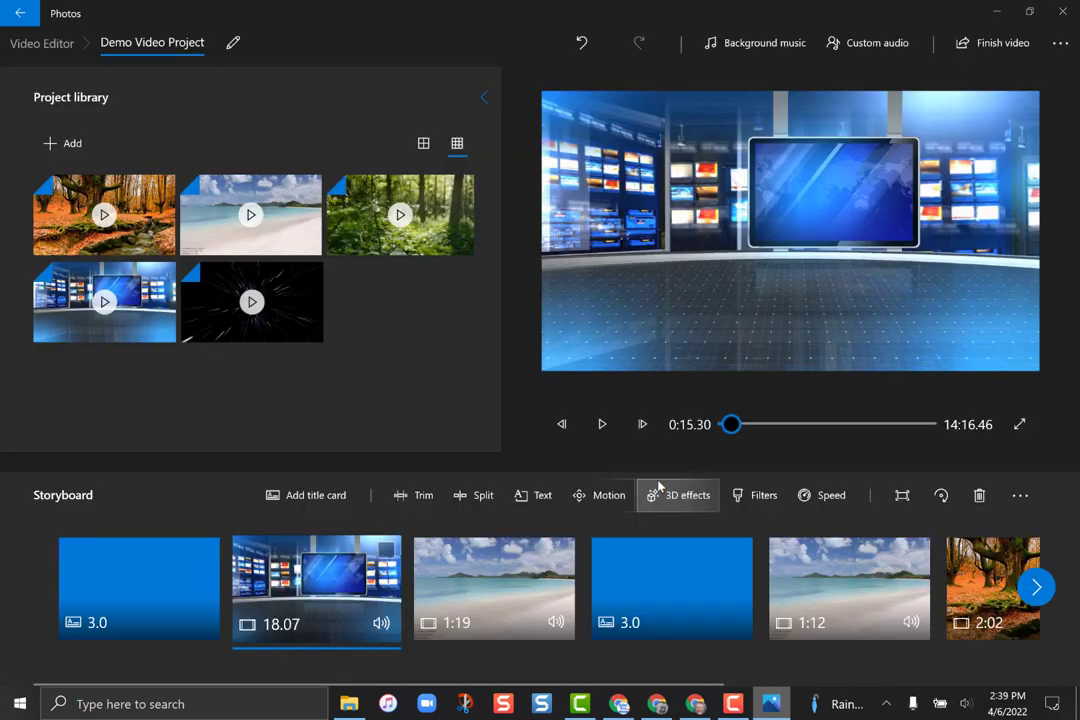
Step: Add the Atomic motion 3D effect to the Space Warp clip and enlarge it to most of the frame's height
scroll(700, 590, down, 5)
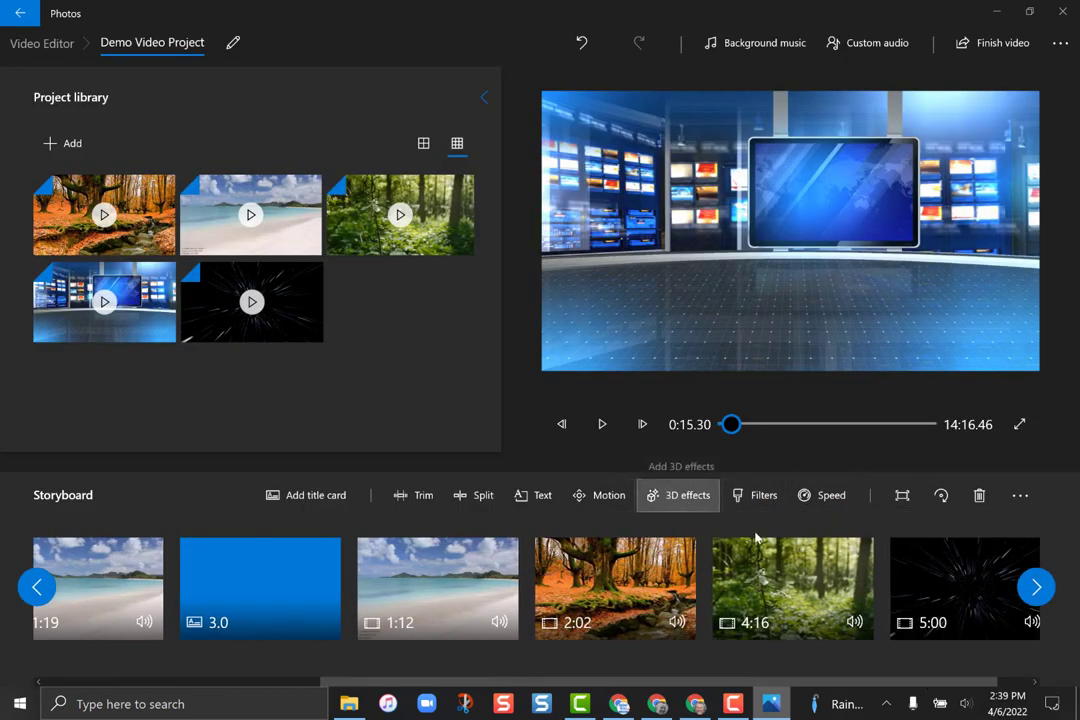
click(949, 617)
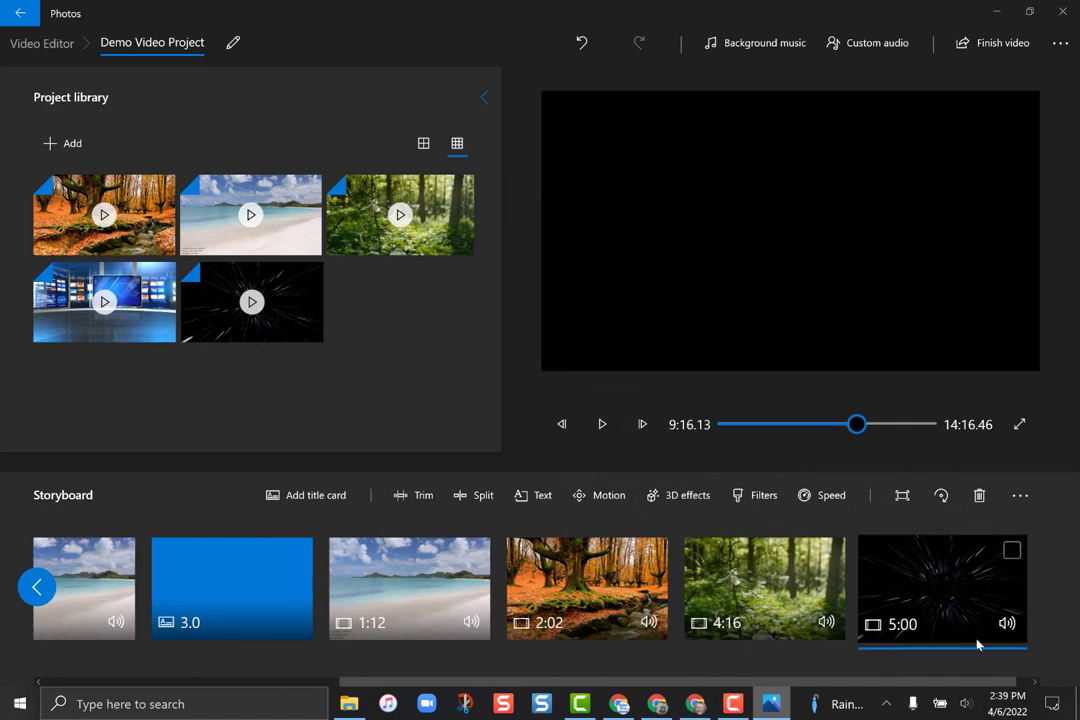
click(665, 496)
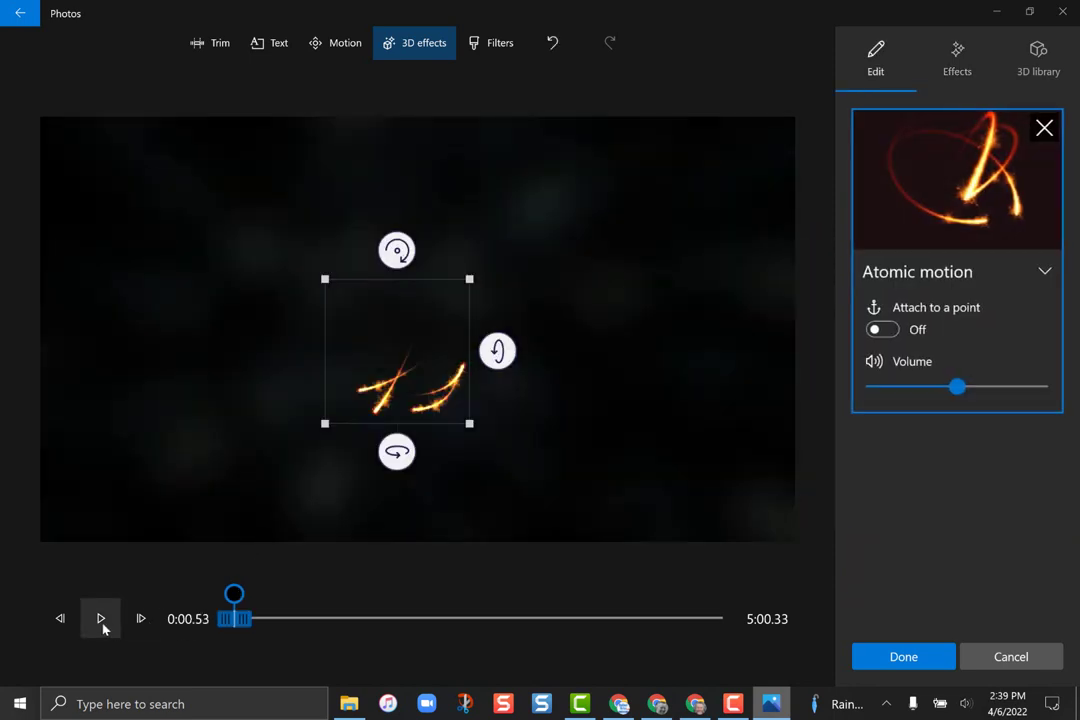
drag(472, 425, 569, 525)
drag(497, 444, 558, 498)
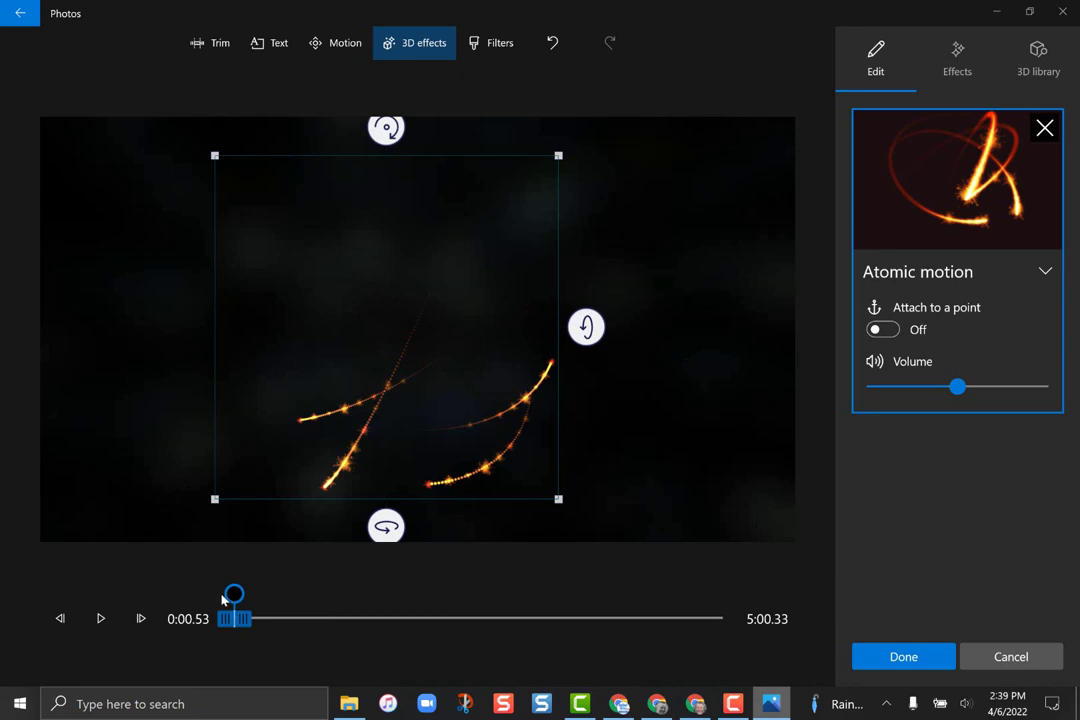
Step: Preview the Atomic motion effect from the start of the Space Warp clip and apply it
click(226, 600)
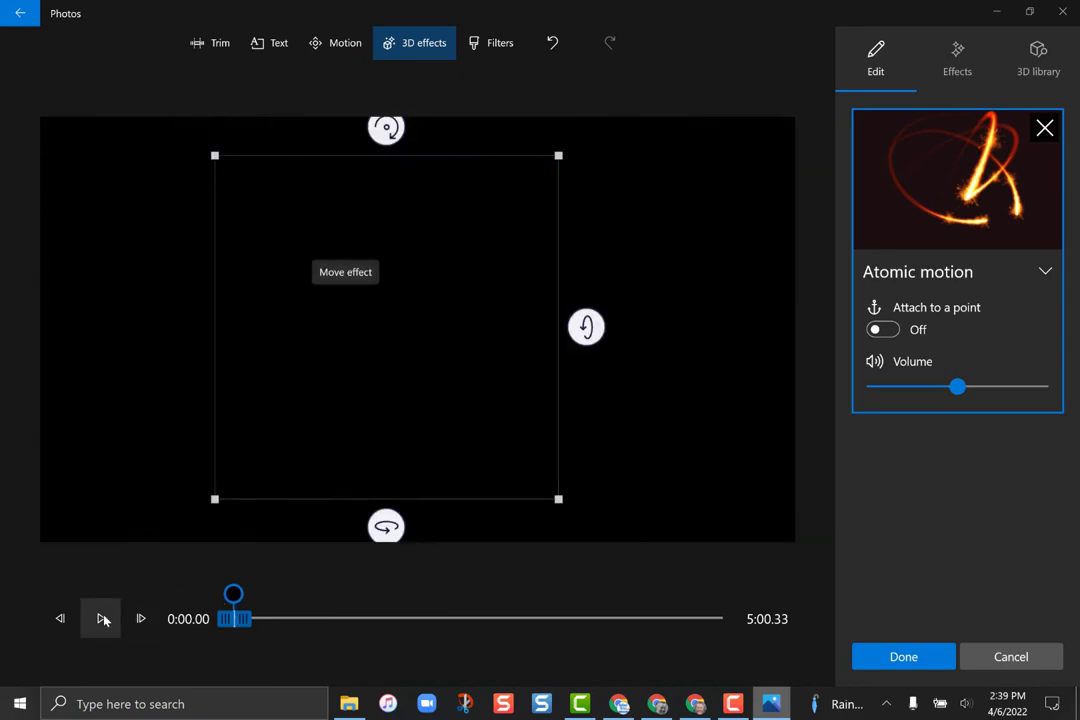
click(100, 620)
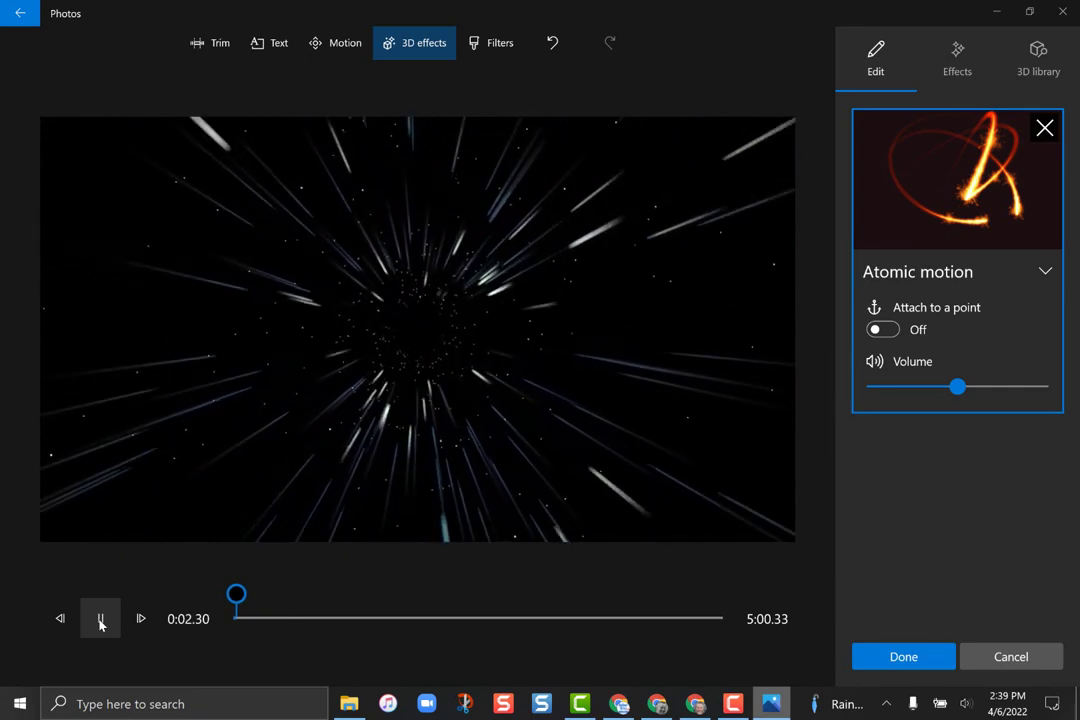
click(900, 656)
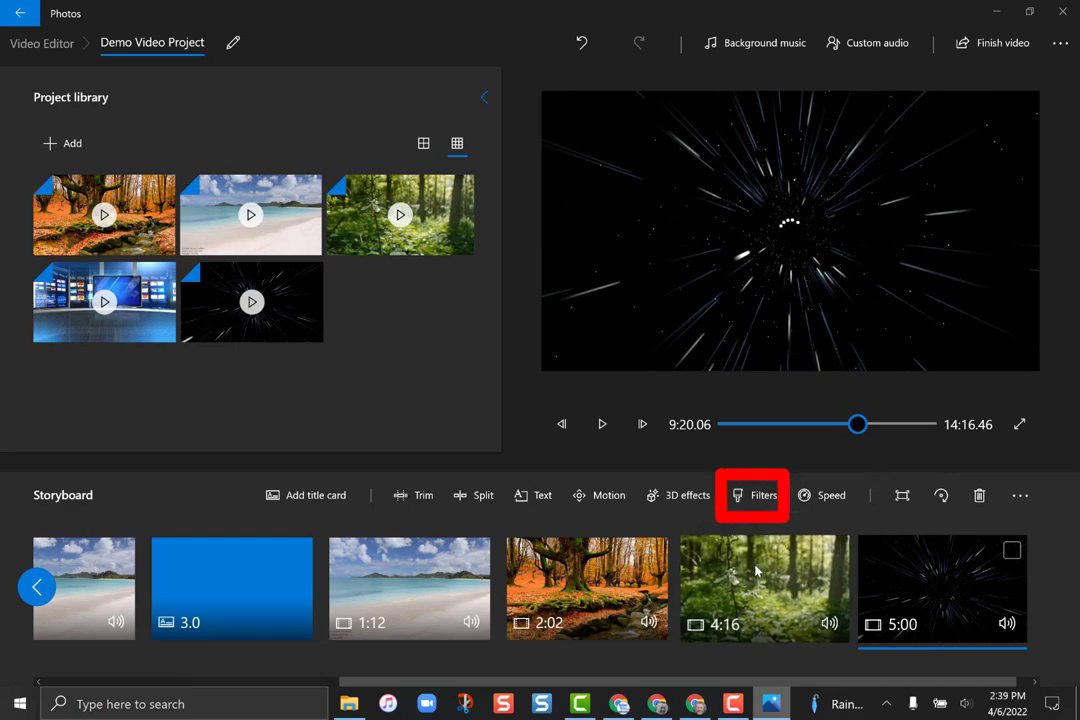
Step: Compare the Iceberg, Brassy, Joy, Inky and Pixel filters on the green forest clip and apply Inky
click(757, 571)
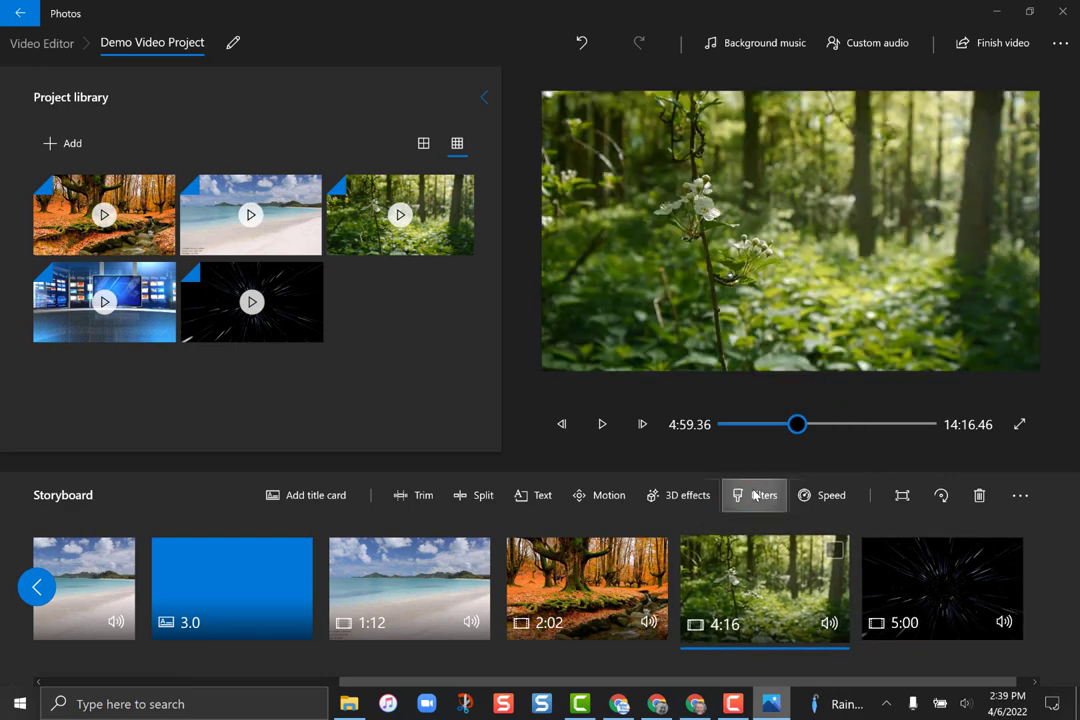
click(755, 495)
click(980, 335)
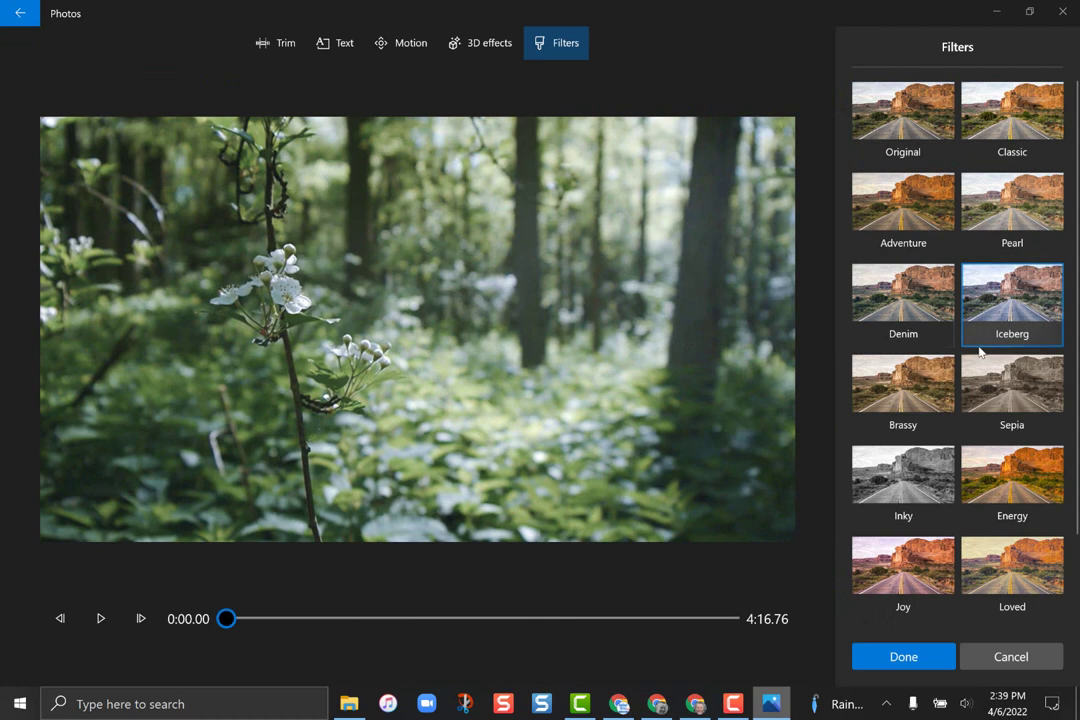
click(903, 390)
click(903, 570)
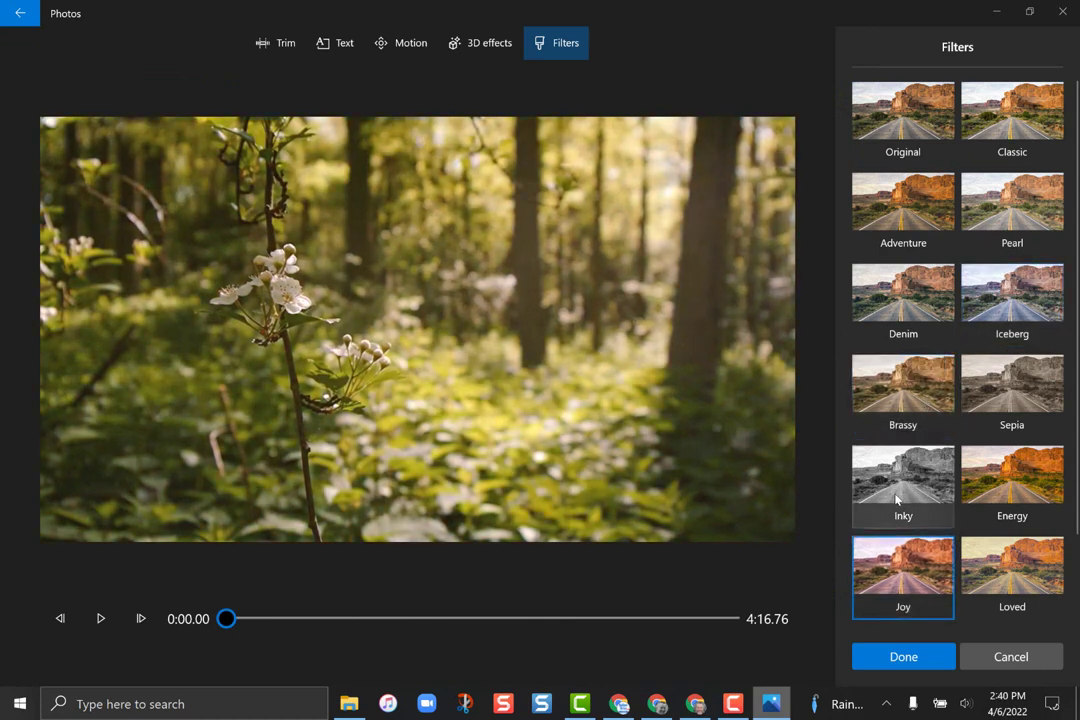
click(897, 500)
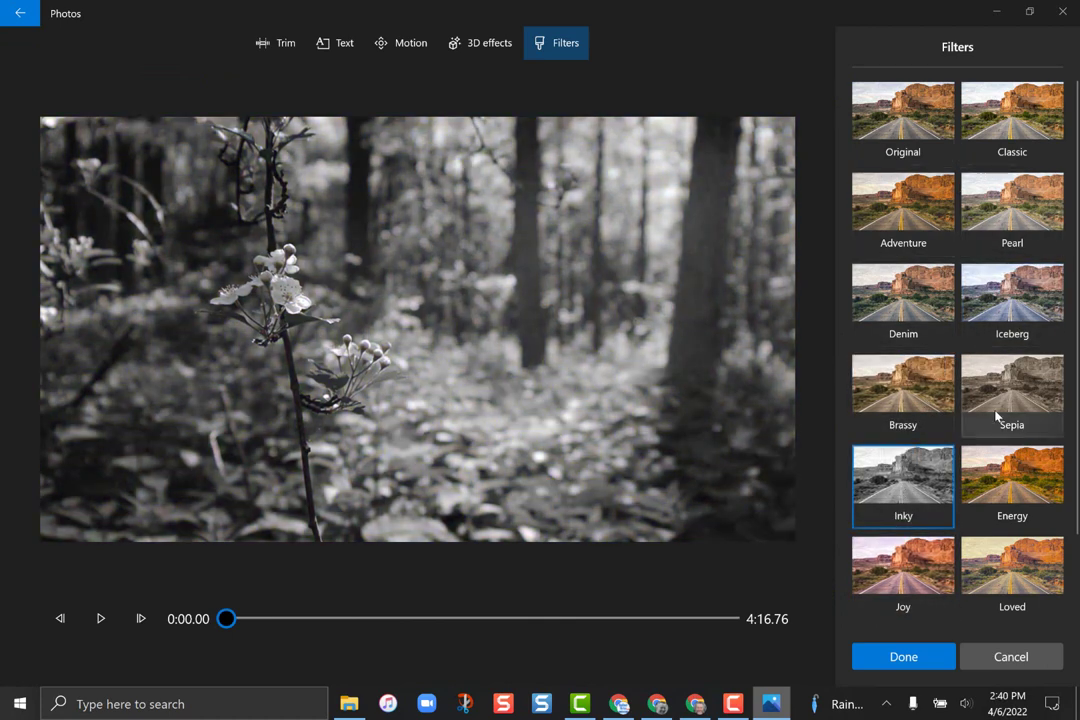
scroll(998, 410, down, 1)
click(911, 567)
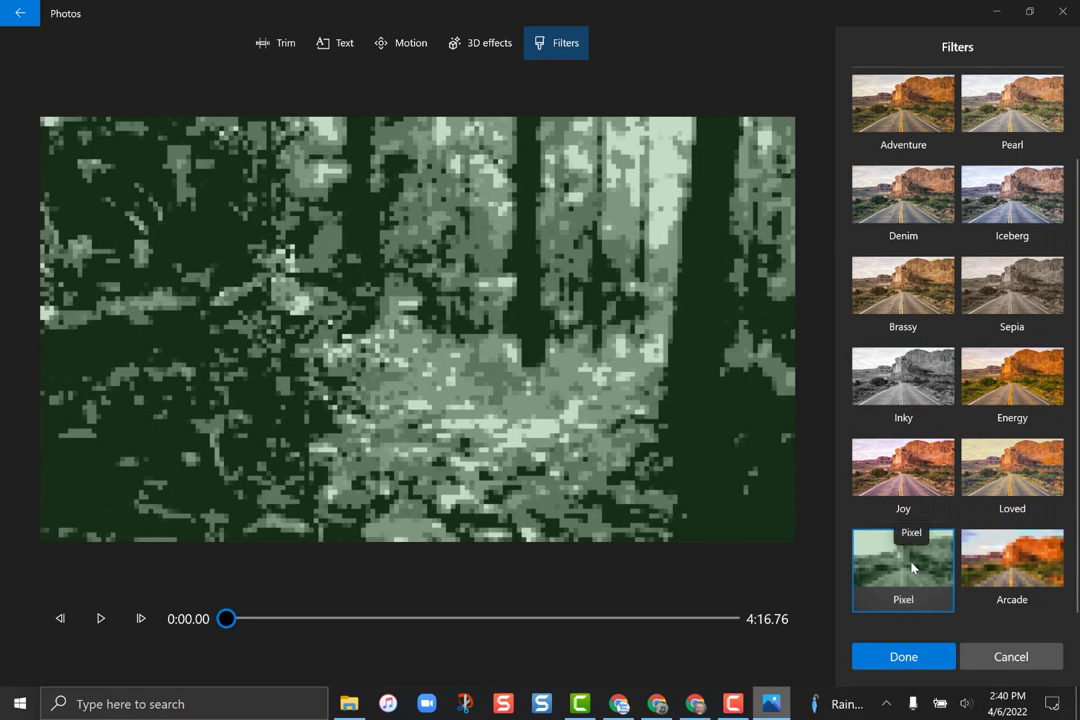
click(907, 383)
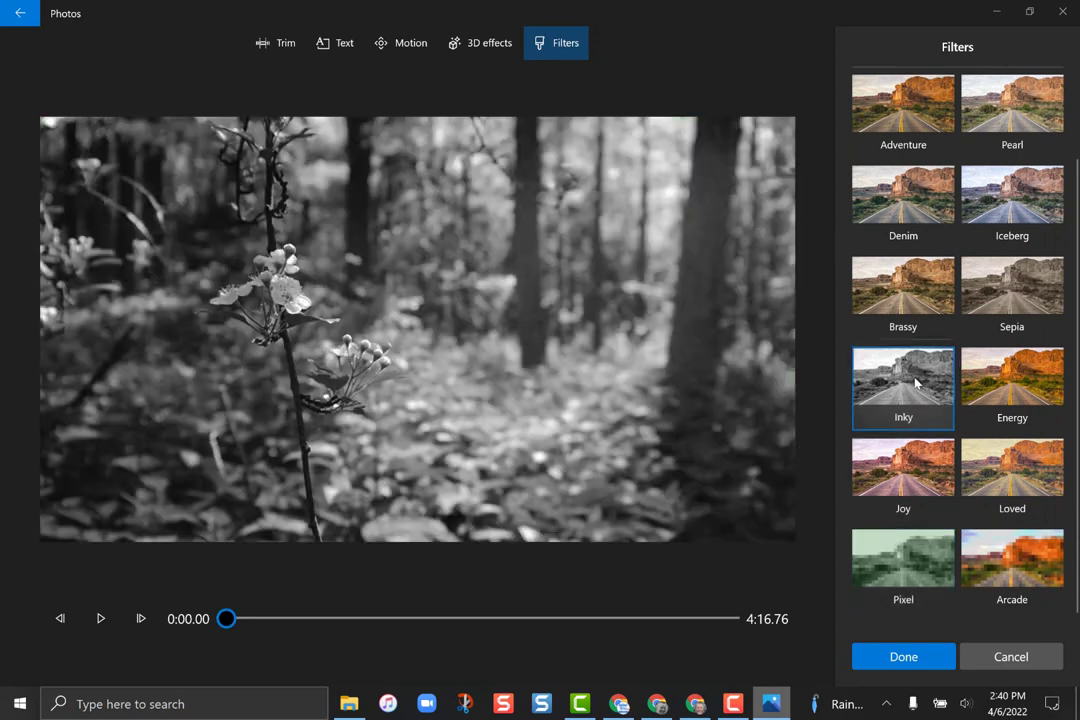
click(922, 662)
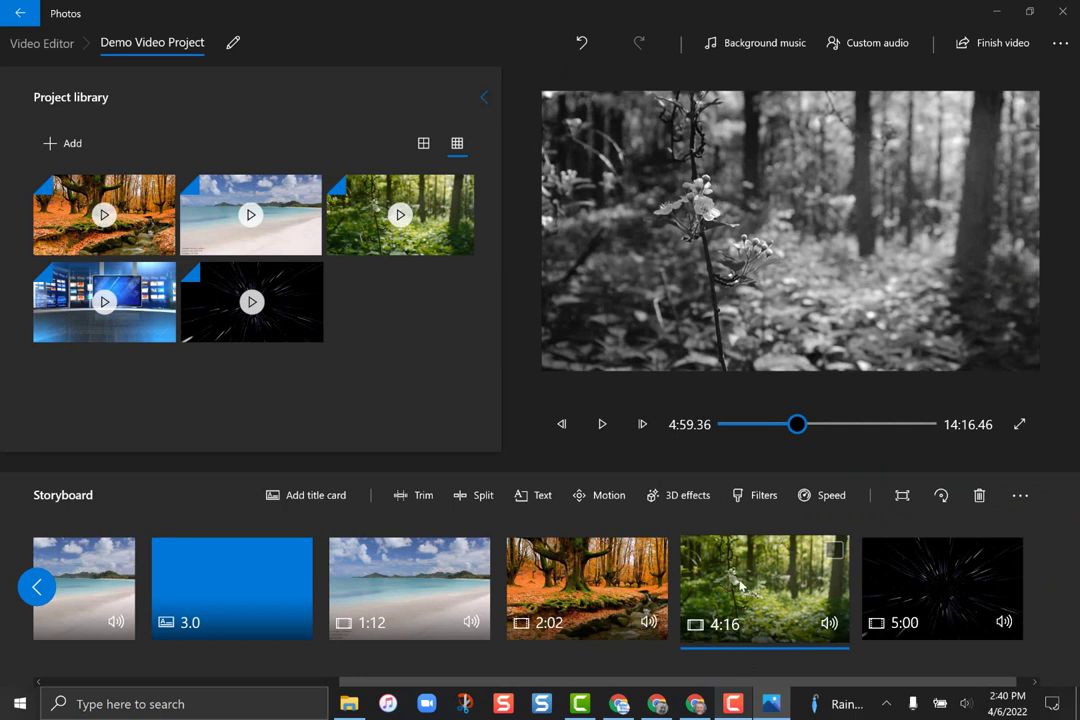
Step: Set the Space Warp clip's speed to 4x and preview it
click(822, 496)
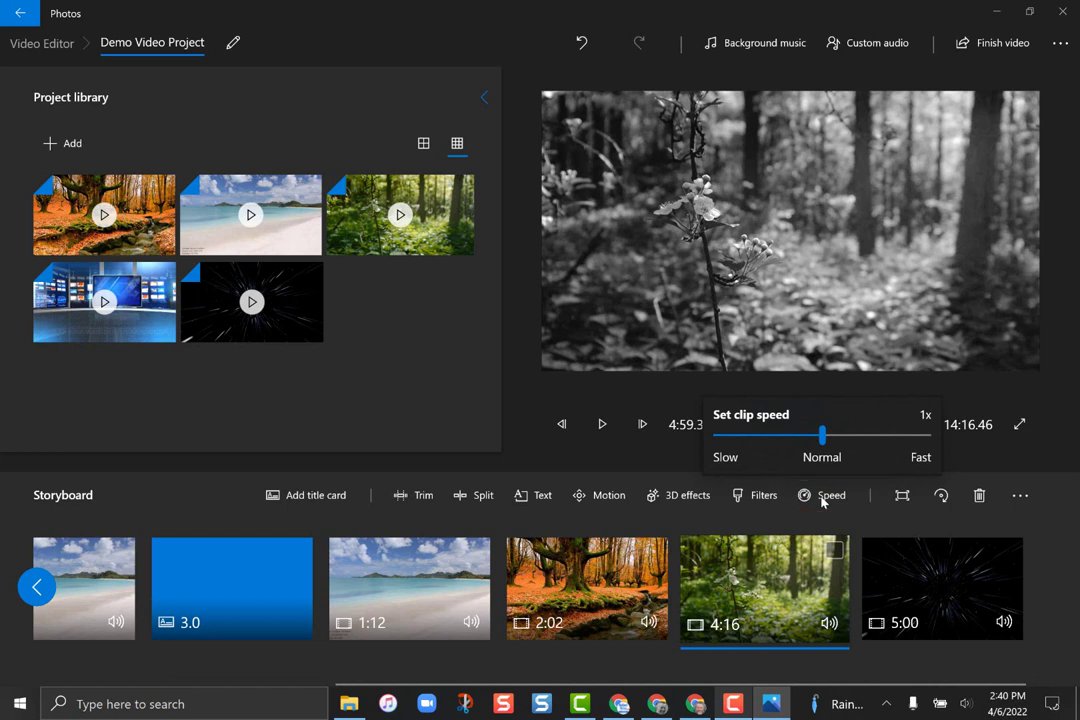
click(921, 577)
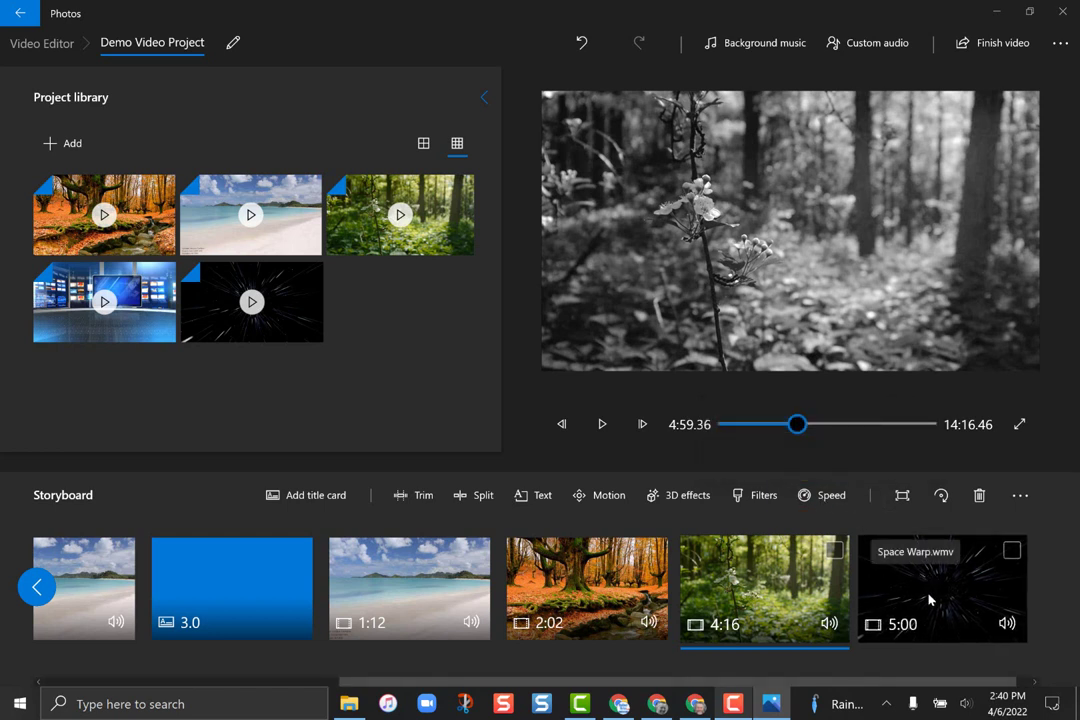
click(925, 592)
click(601, 426)
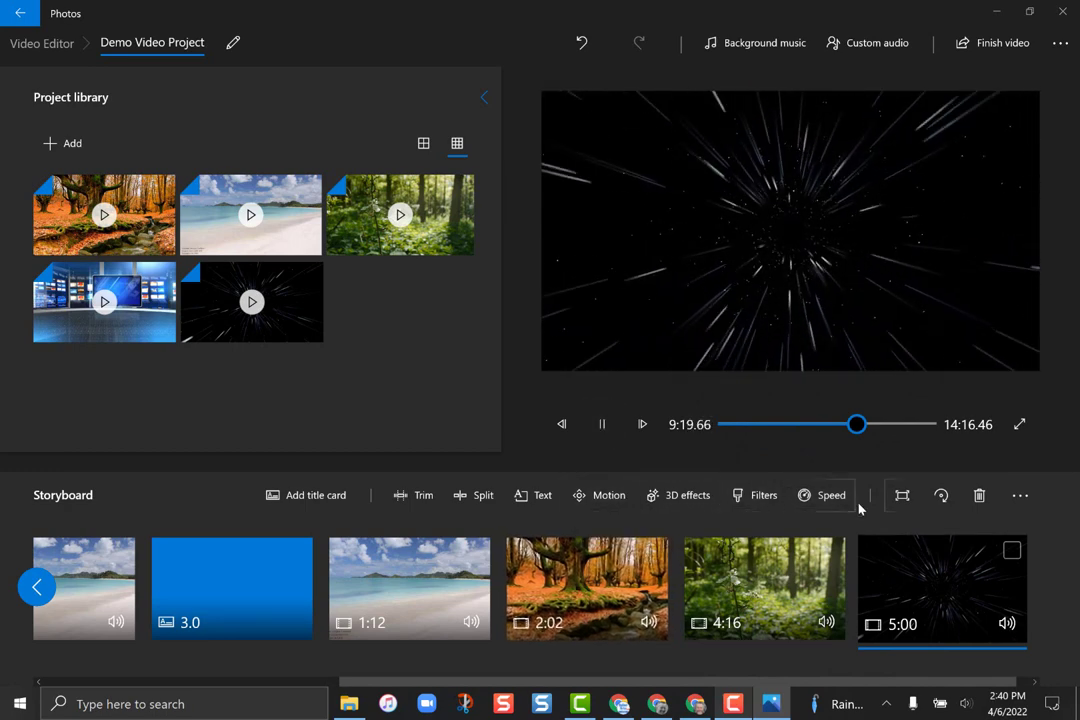
click(830, 496)
drag(825, 439, 880, 442)
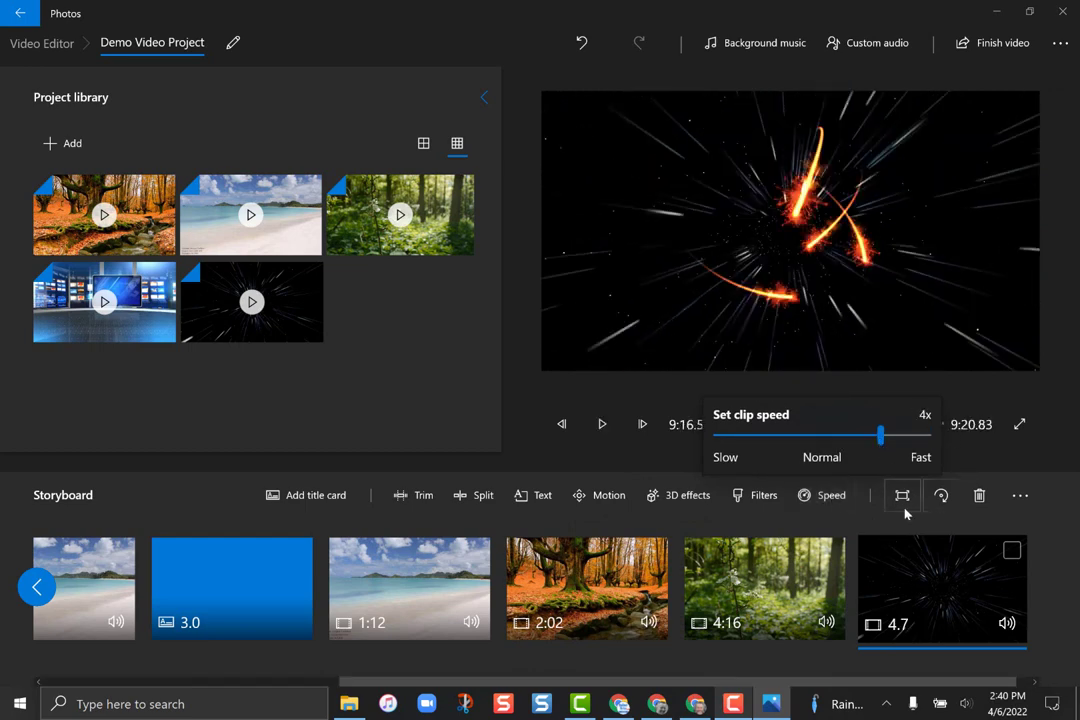
click(602, 424)
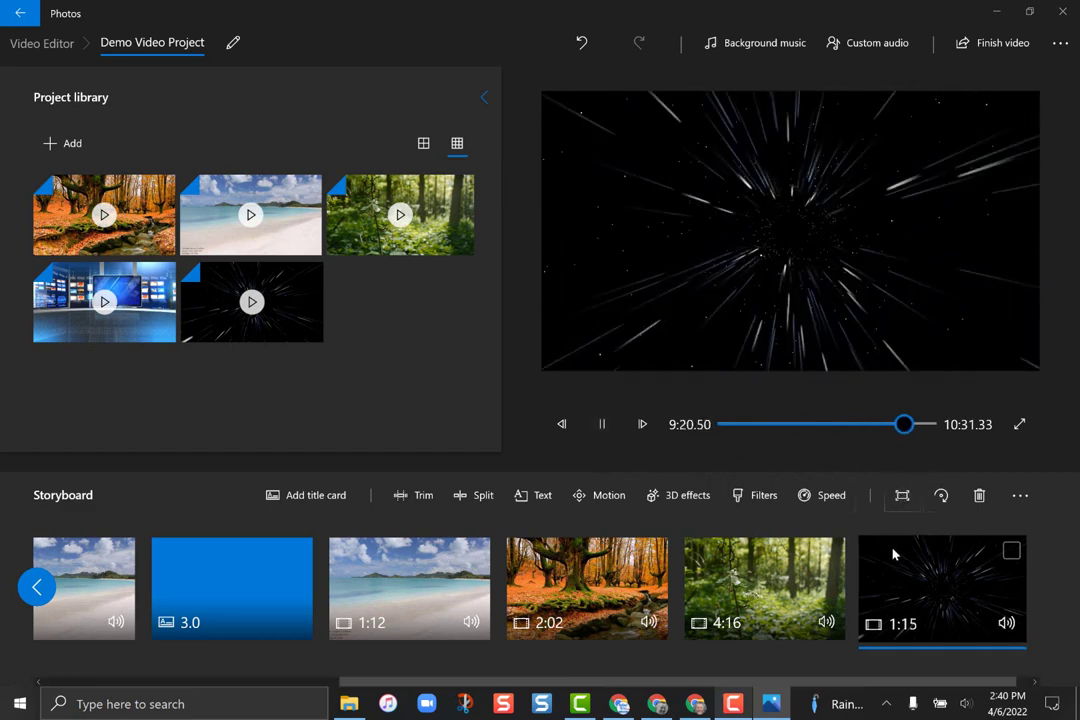
Step: Slow the Space Warp clip down to 0.03x speed
click(822, 495)
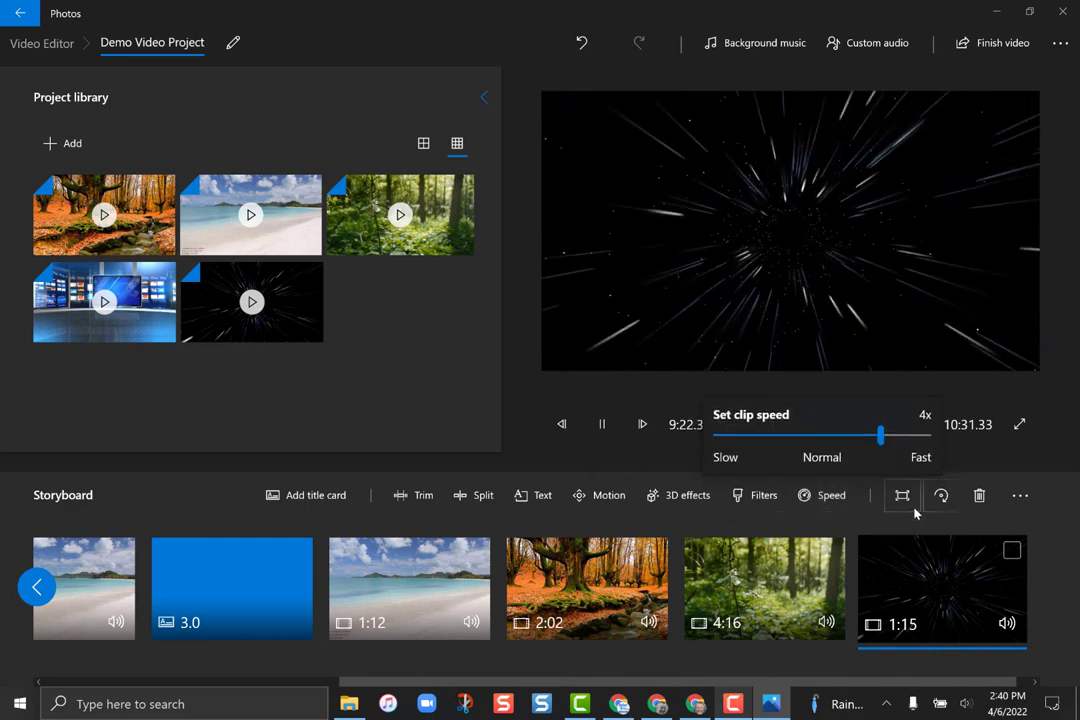
drag(880, 436, 724, 442)
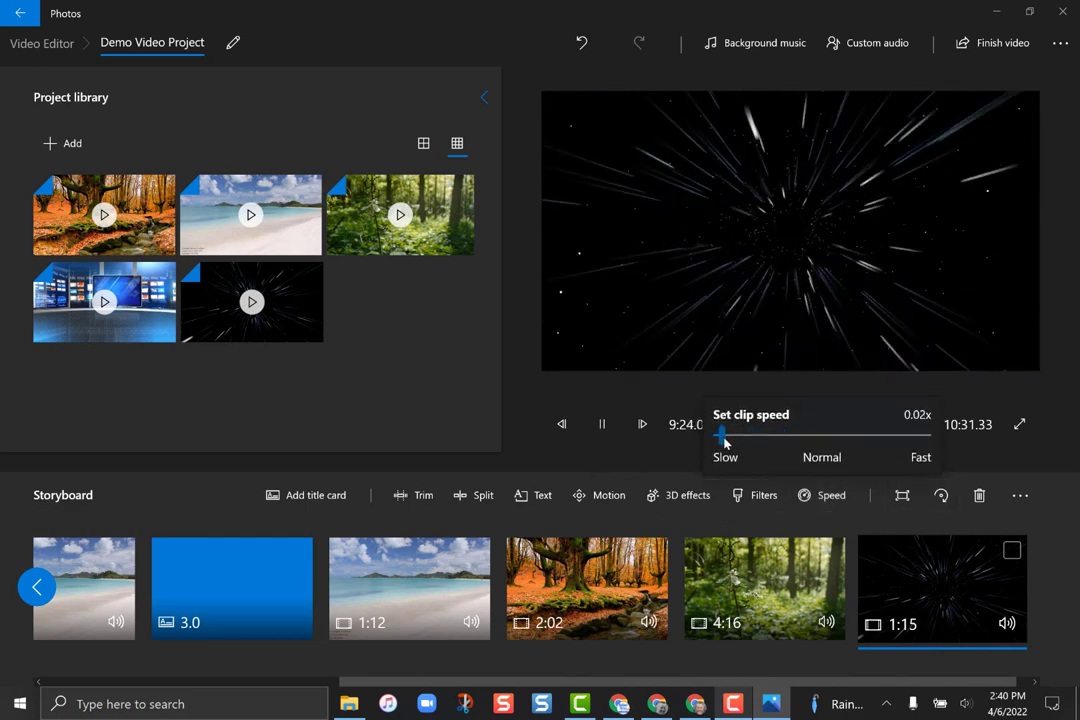
click(636, 444)
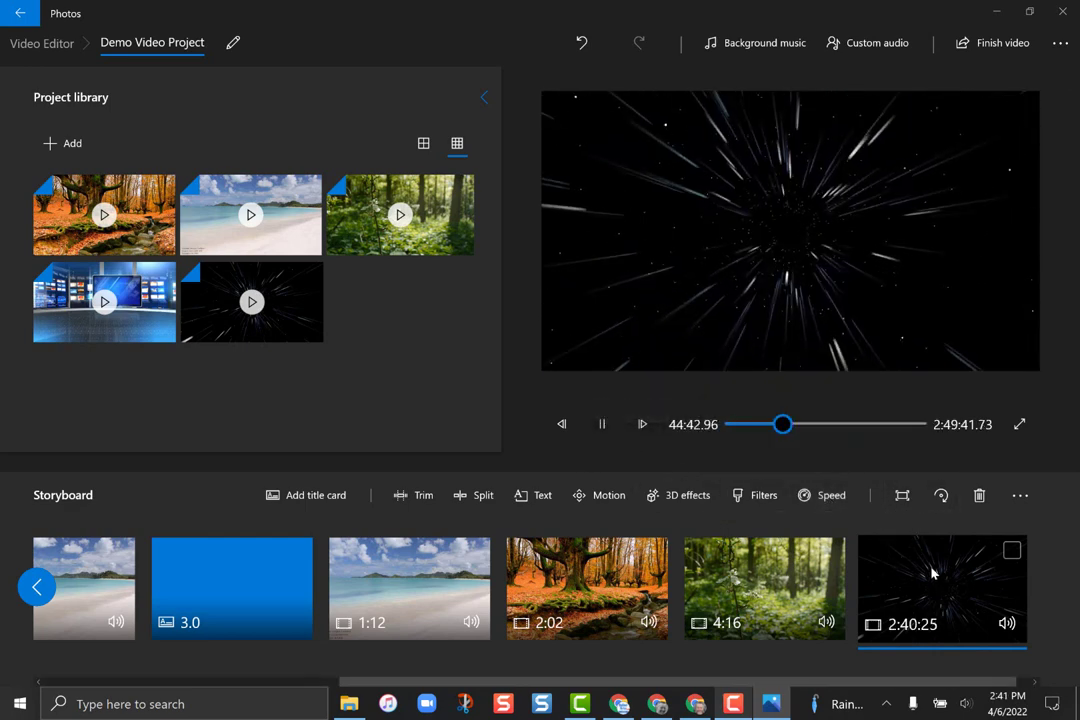
Step: Set the Space Warp clip's speed to 0.25x and preview the slowed playback
click(829, 497)
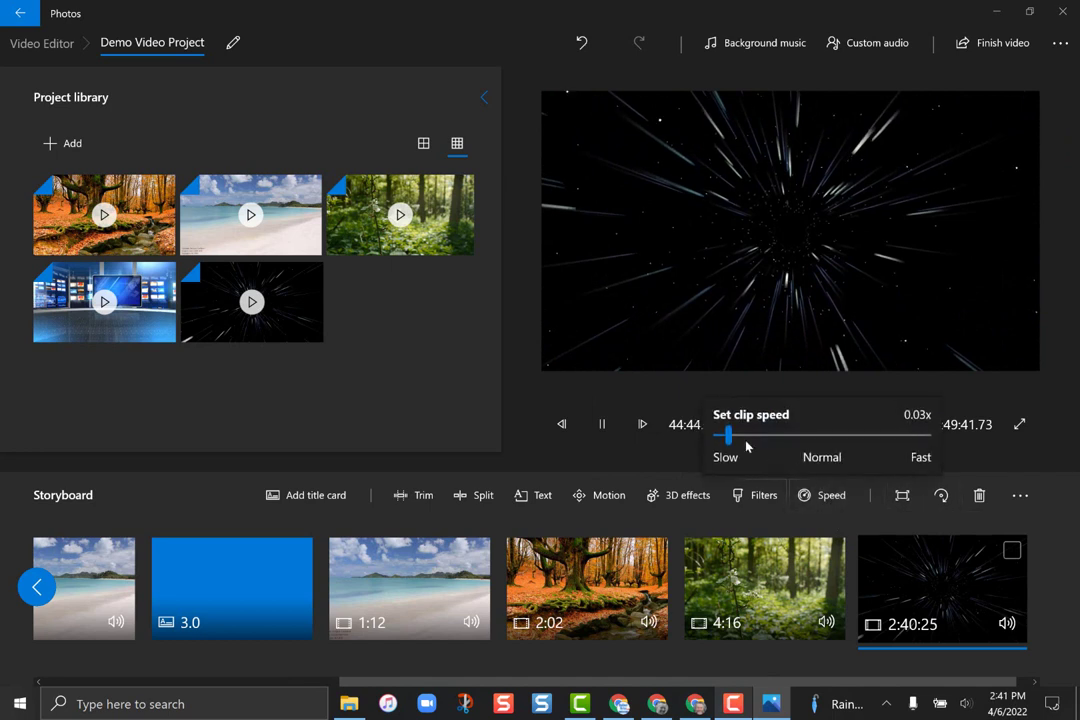
drag(727, 437, 751, 441)
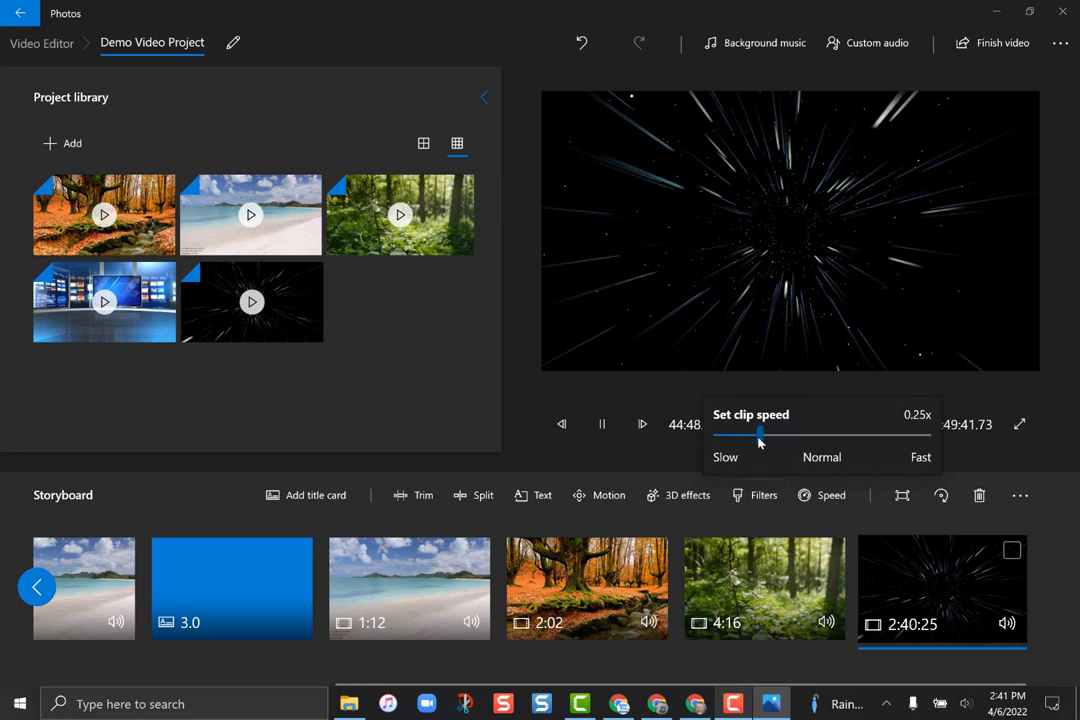
click(898, 620)
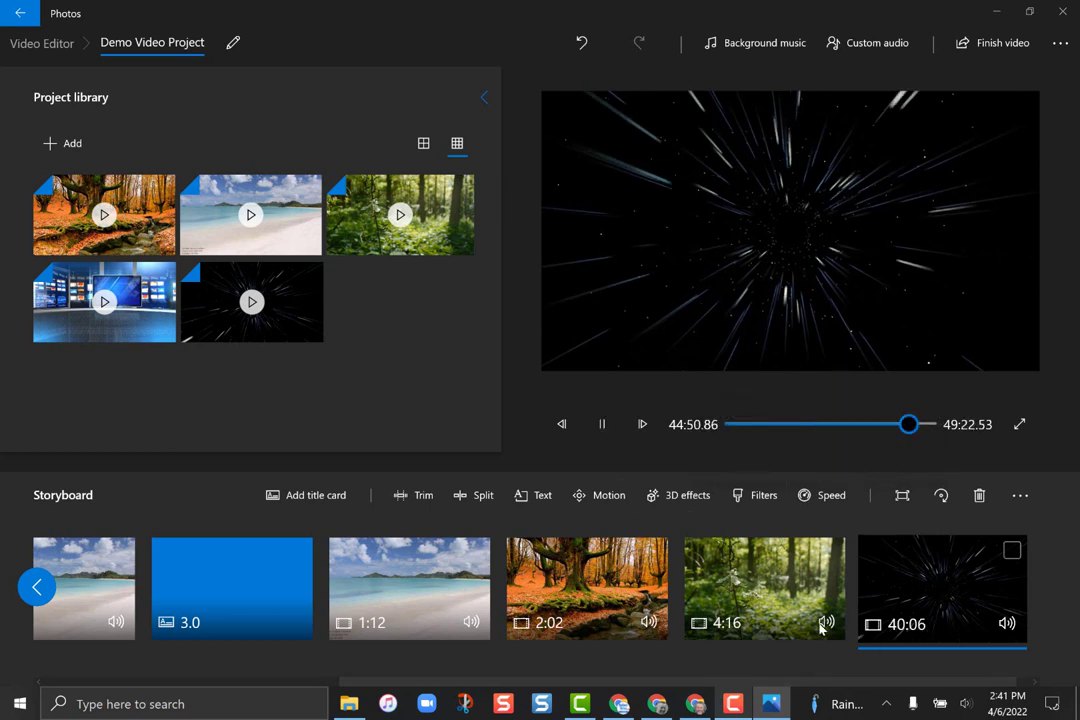
click(602, 425)
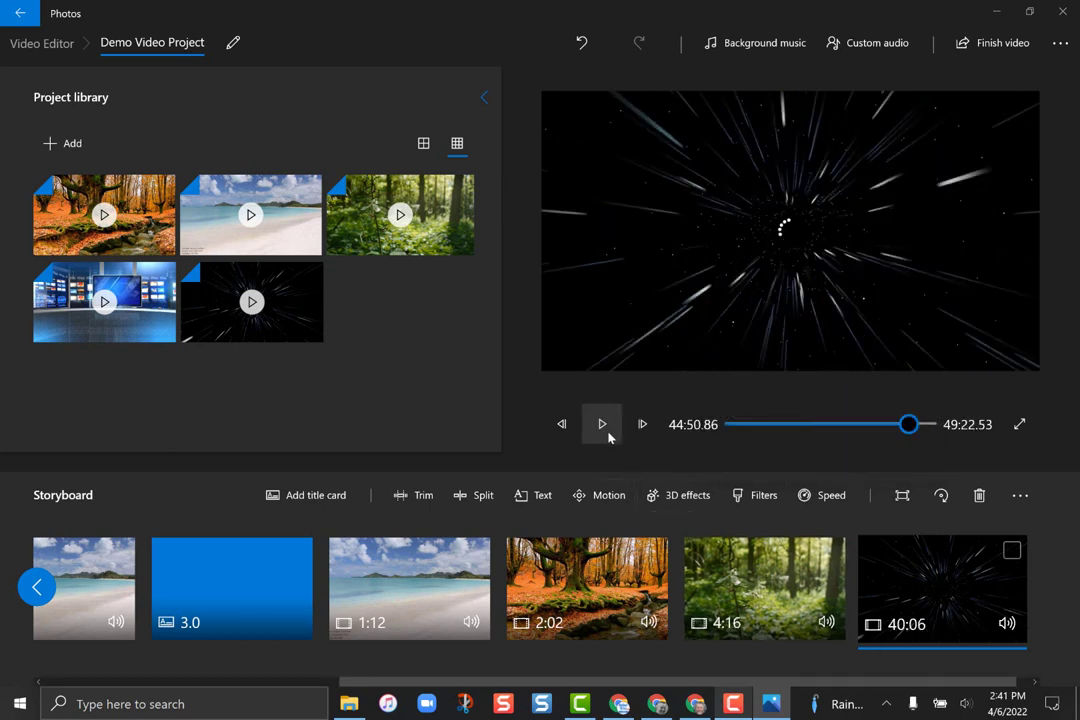
click(607, 432)
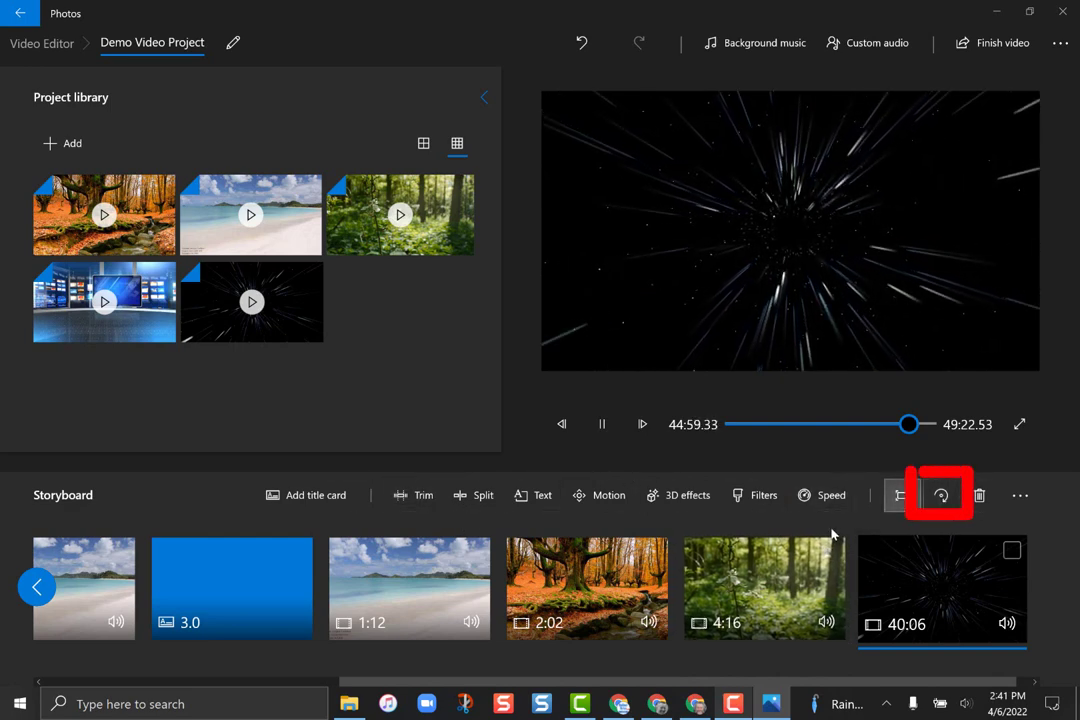
Step: Rotate the green forest clip clockwise by three quarter turns
click(763, 588)
click(943, 496)
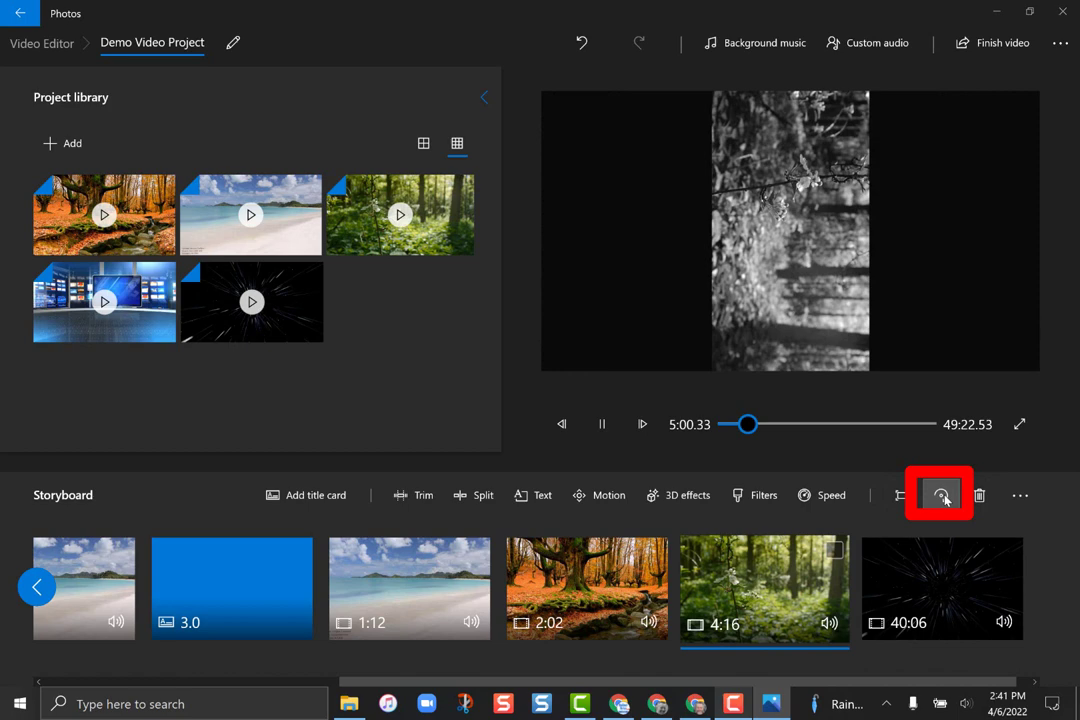
click(942, 496)
click(942, 496)
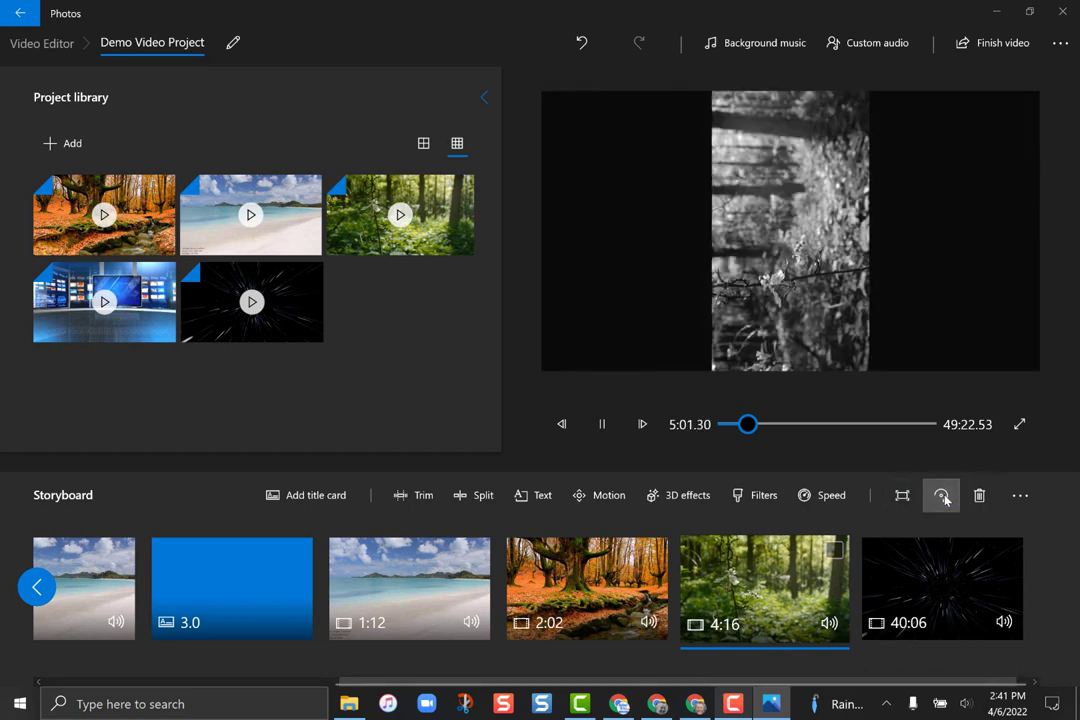
Step: Rotate the green forest clip clockwise by one more quarter turn so it stands upright
click(942, 496)
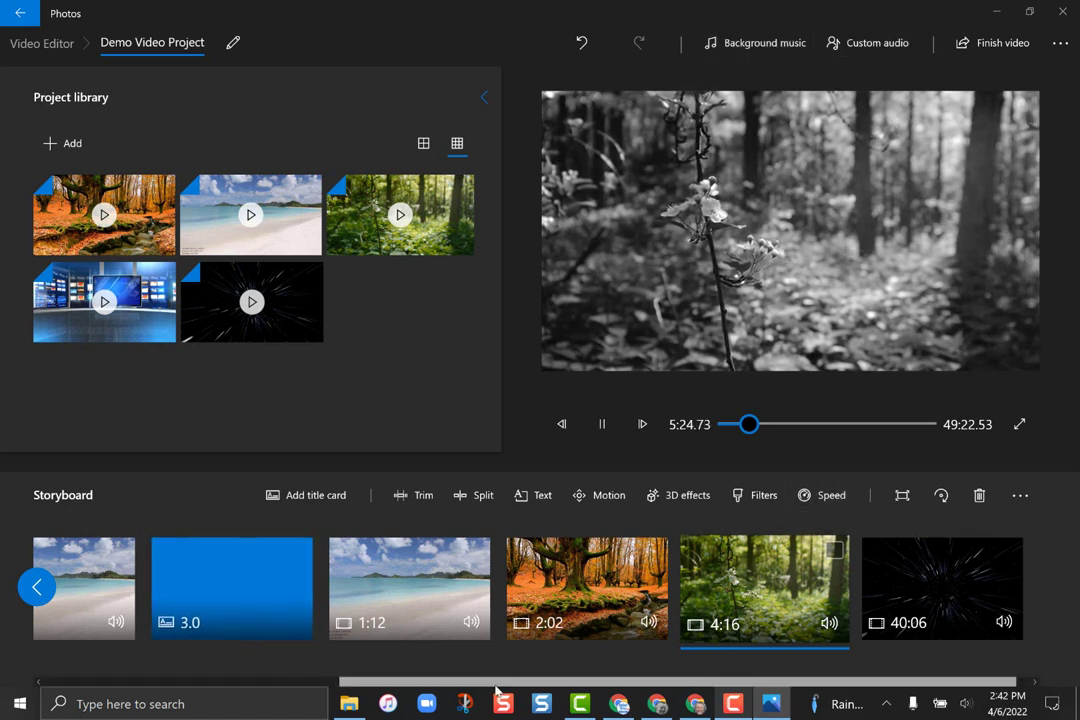
Step: Select the news studio clip near the storyboard's start and add the Digital Horizon track as the project's background music
drag(499, 681, 252, 681)
click(306, 600)
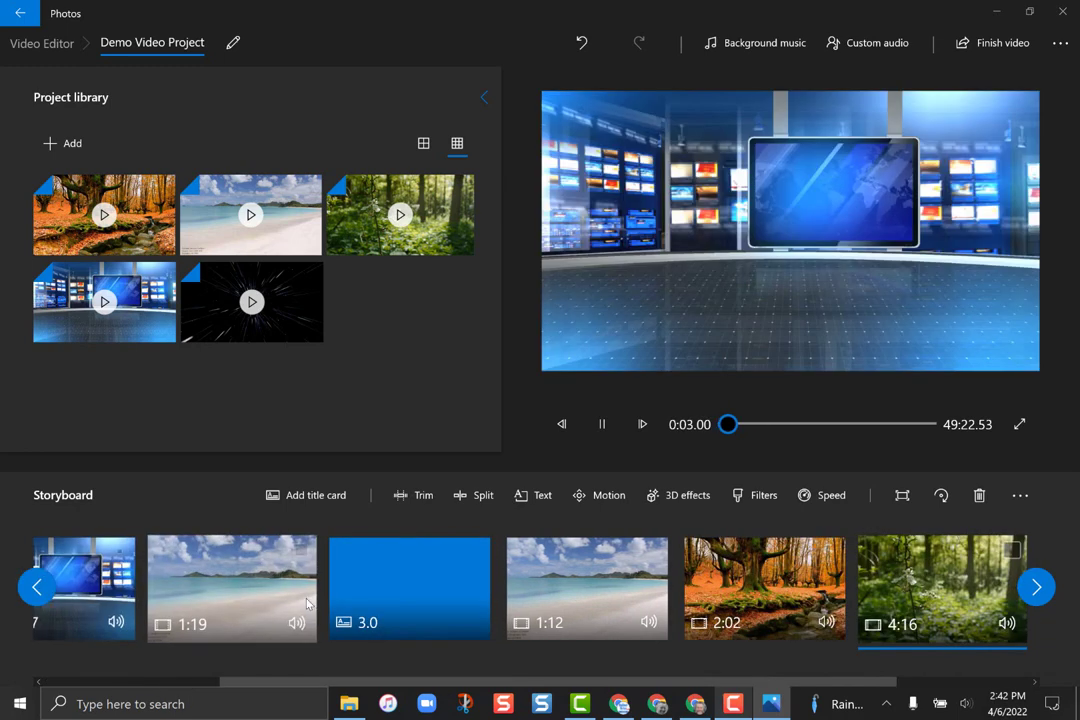
drag(378, 681, 262, 686)
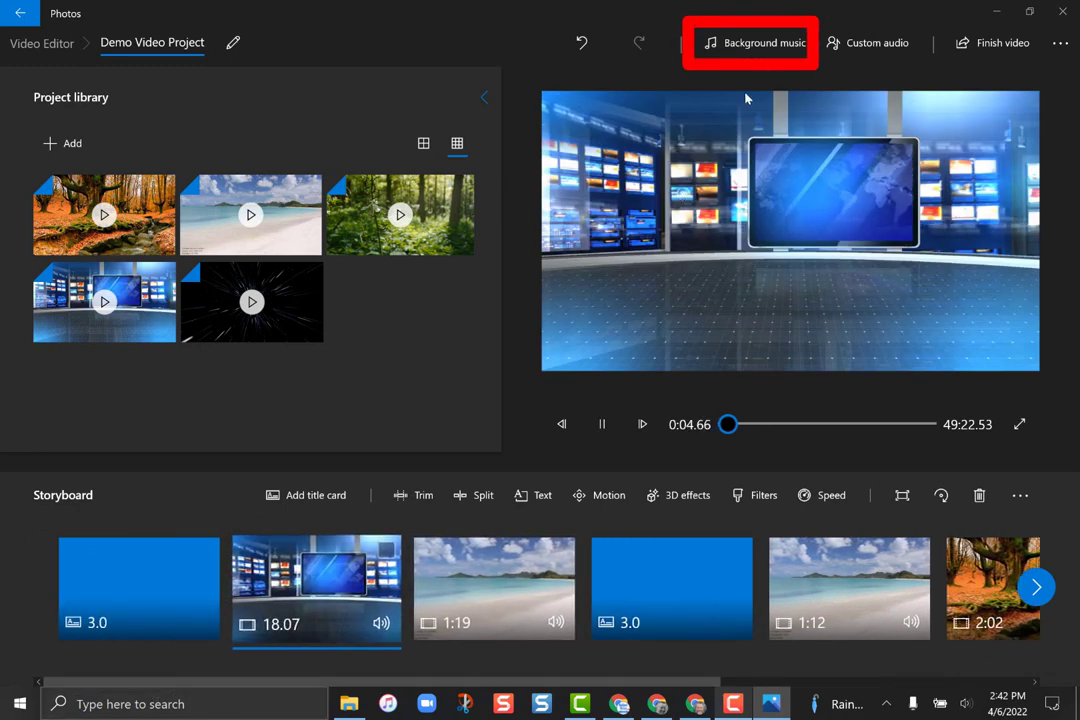
click(771, 45)
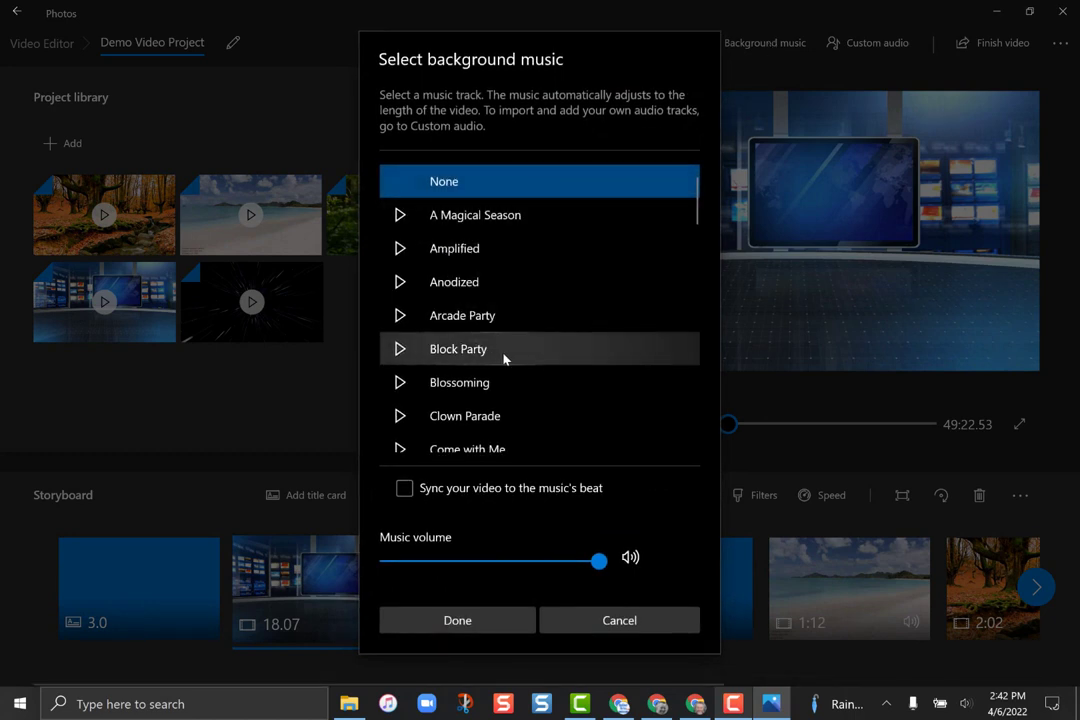
scroll(504, 360, down, 2)
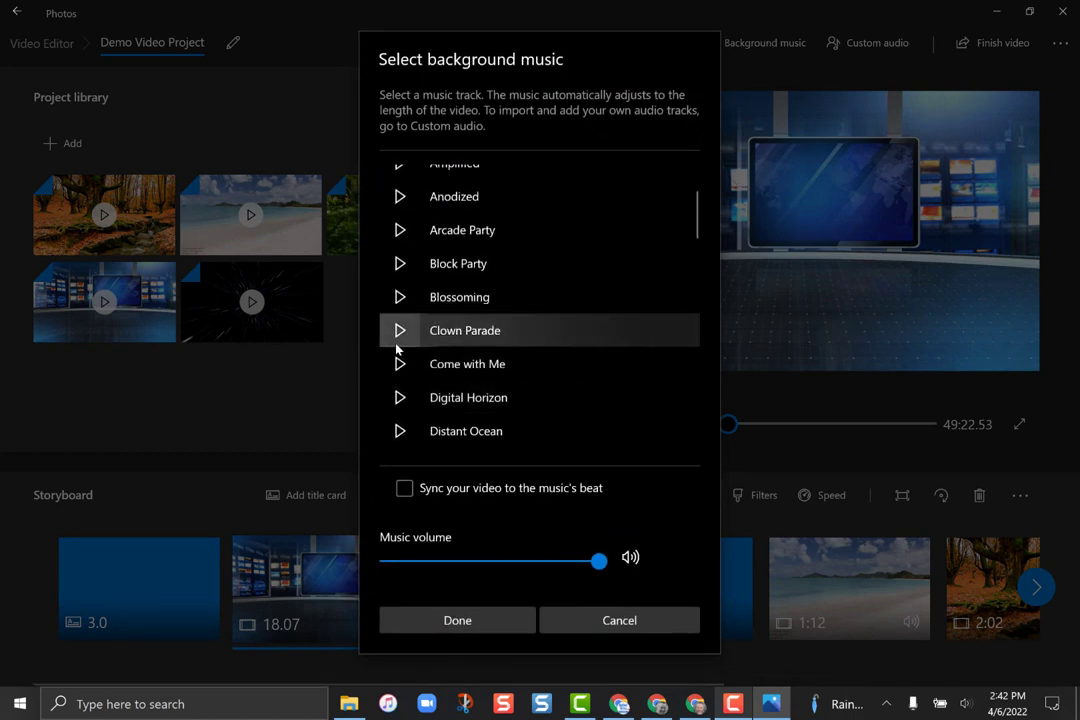
click(401, 400)
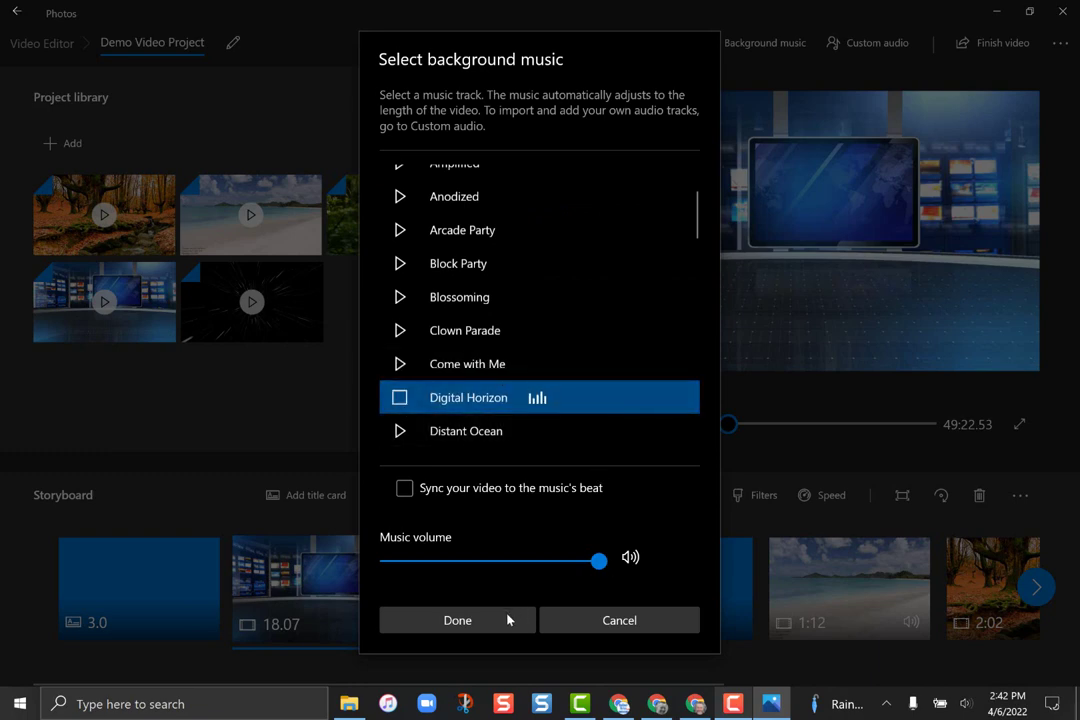
click(475, 624)
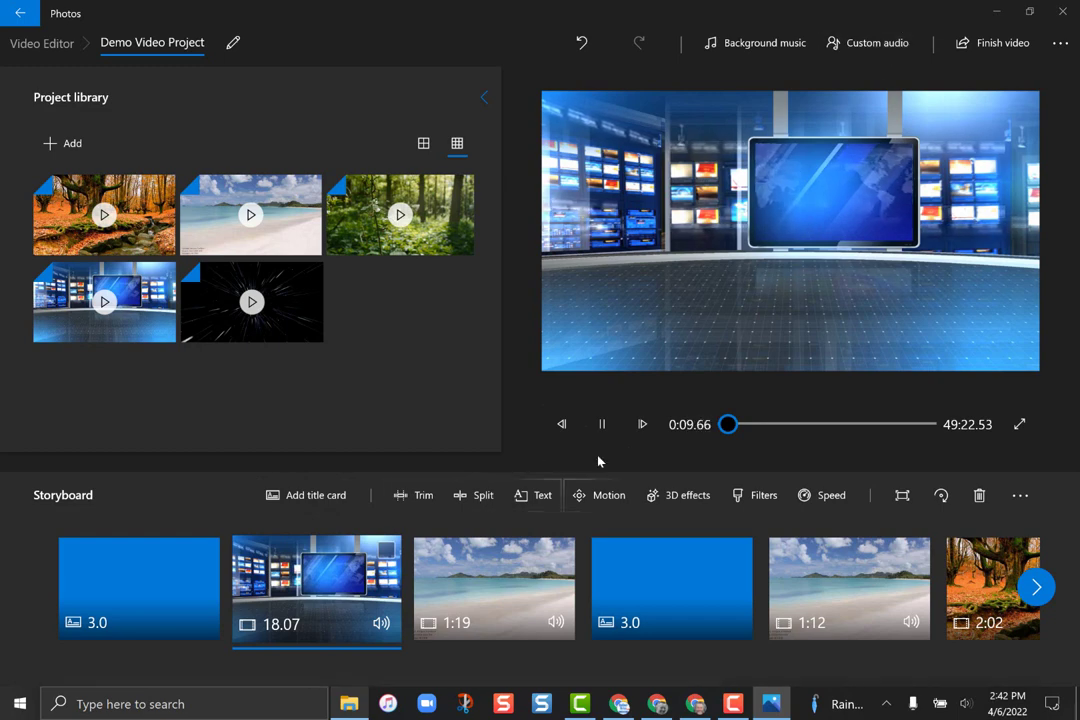
click(602, 424)
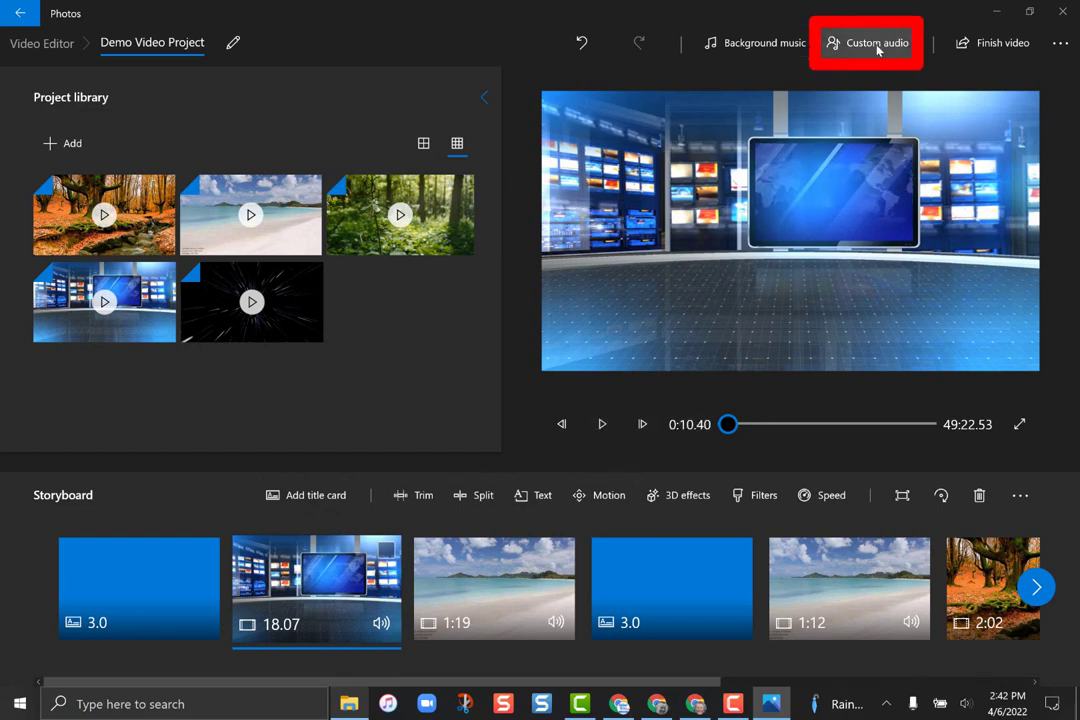
Step: Look at the custom audio options and leave them without adding an audio file
click(877, 46)
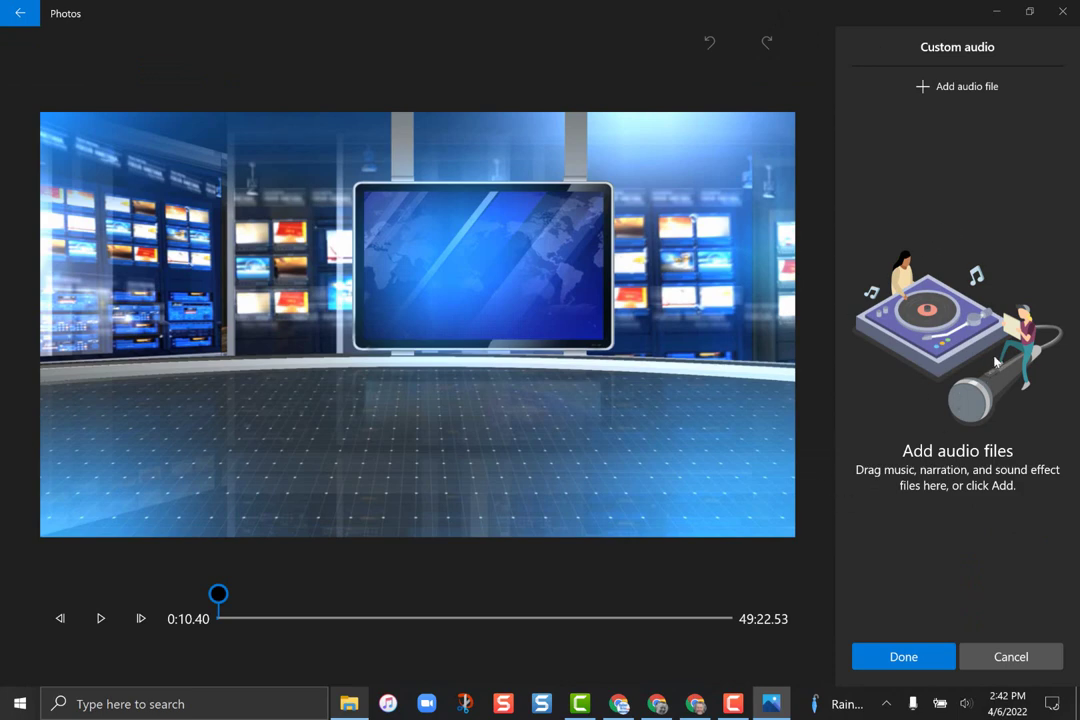
click(1008, 656)
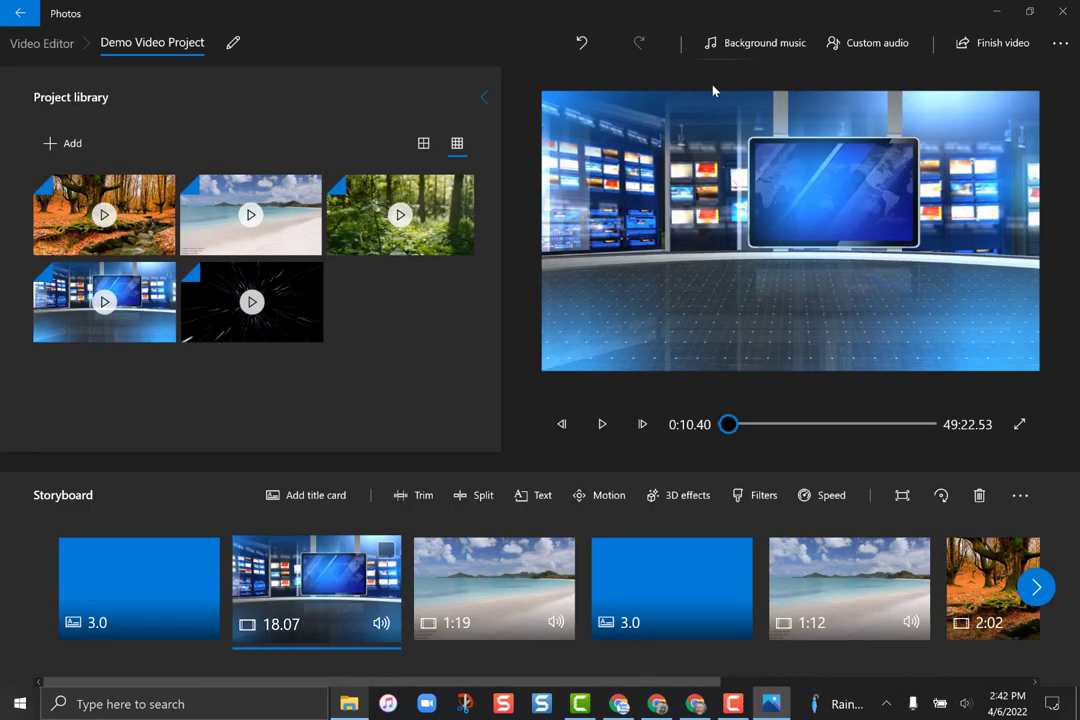
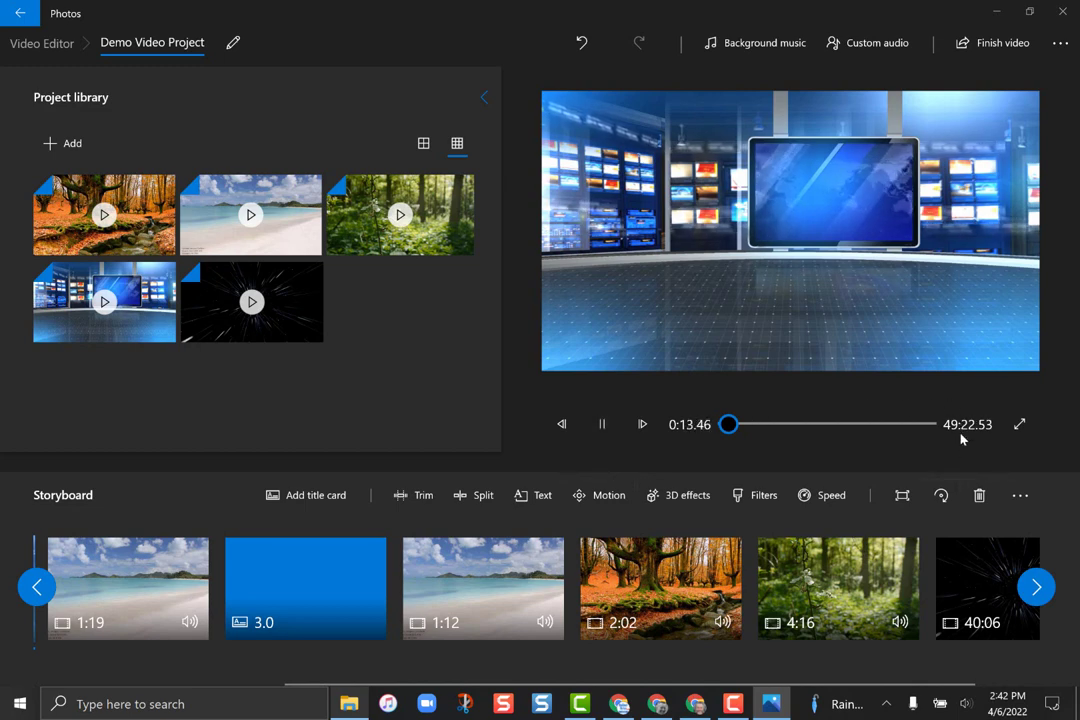
Step: Trim the end of the Space Warp clip to a length of about 9:40
click(602, 427)
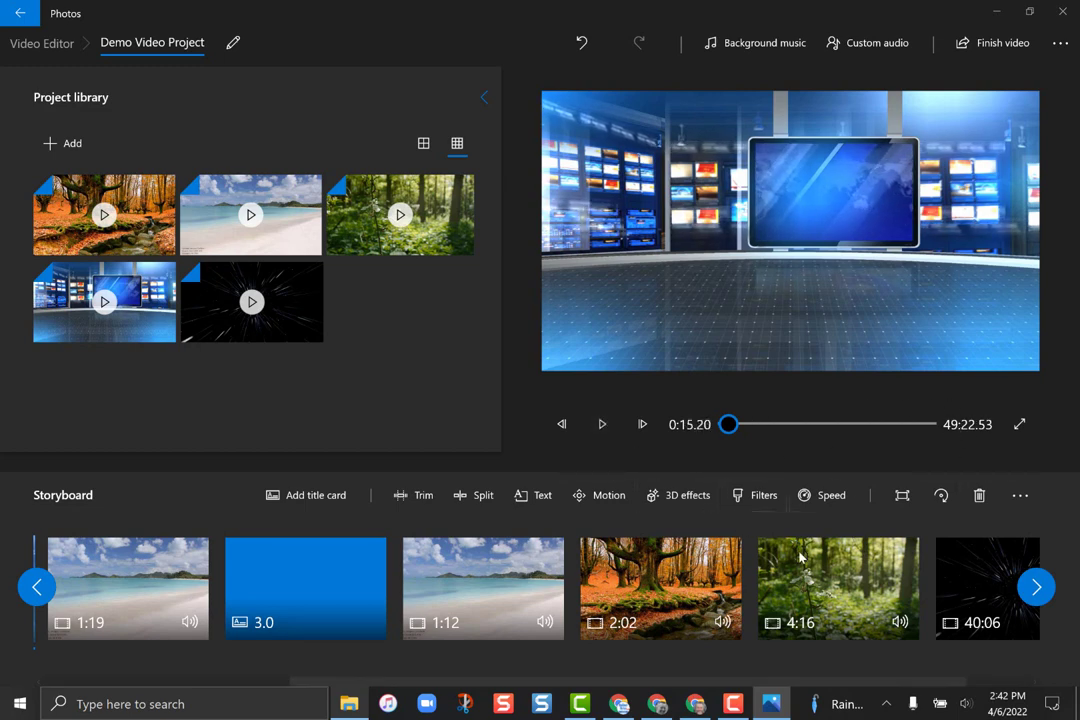
click(985, 618)
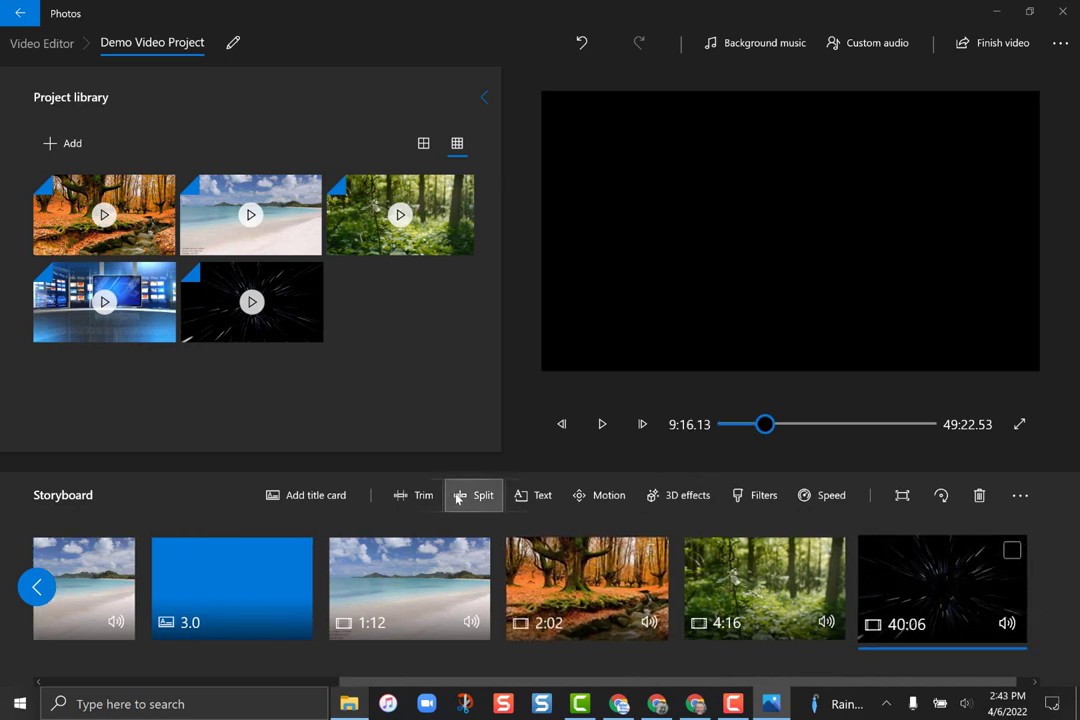
click(407, 495)
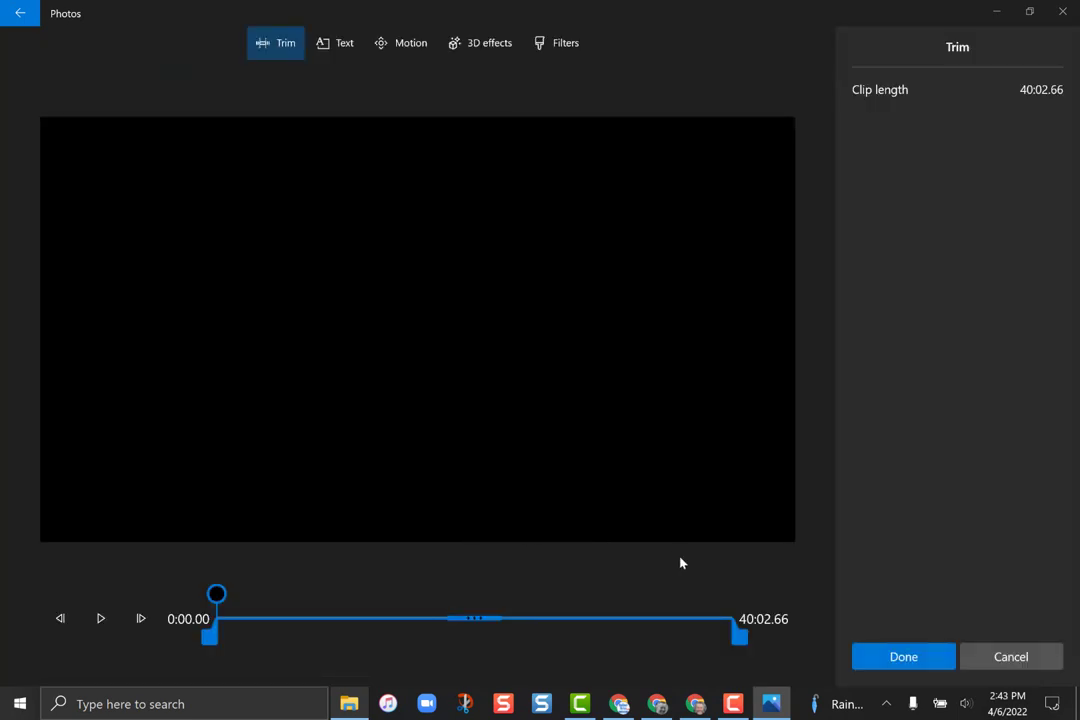
drag(726, 642, 350, 634)
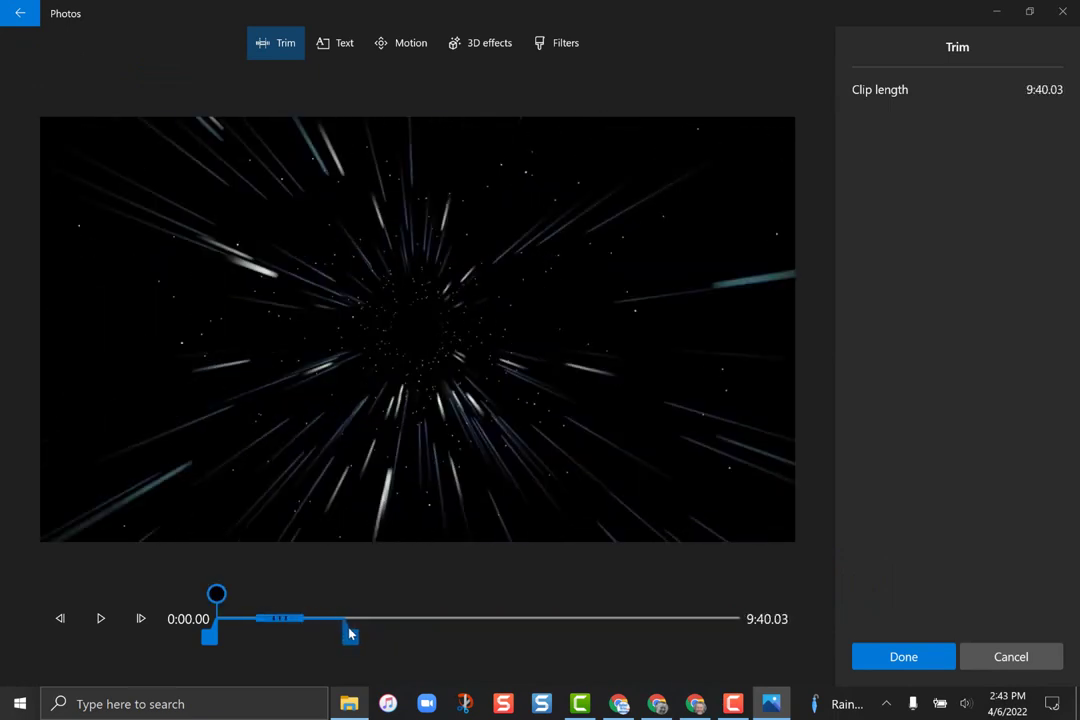
click(902, 664)
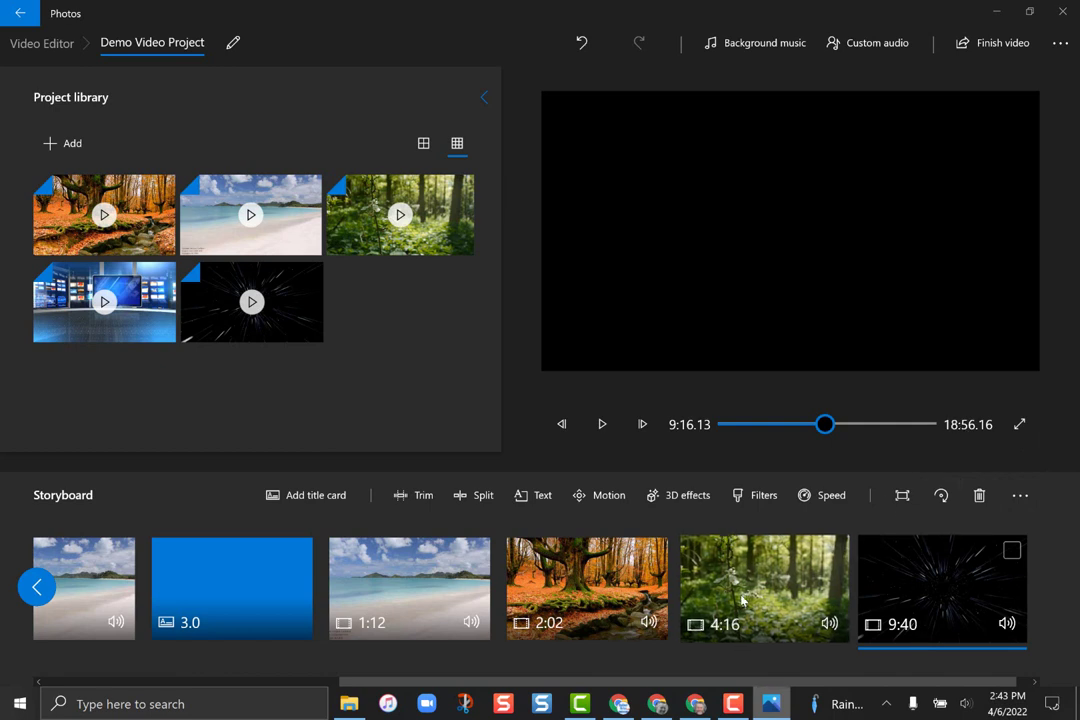
Step: Trim the end of the green forest clip to a length of about 1:11
click(765, 622)
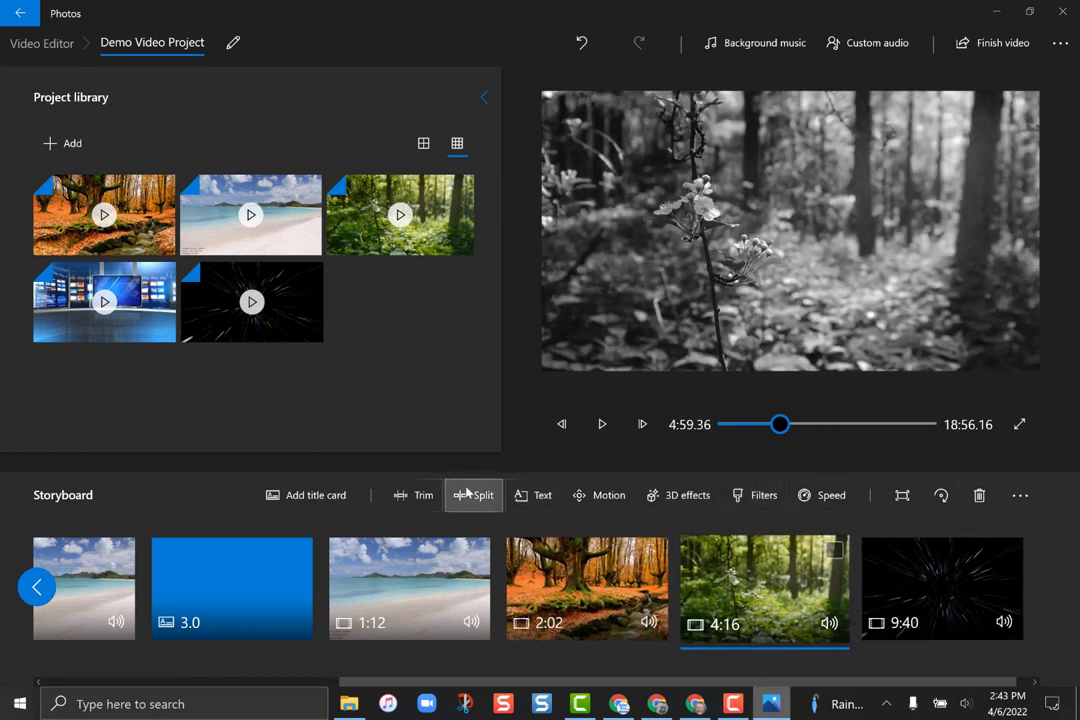
click(428, 505)
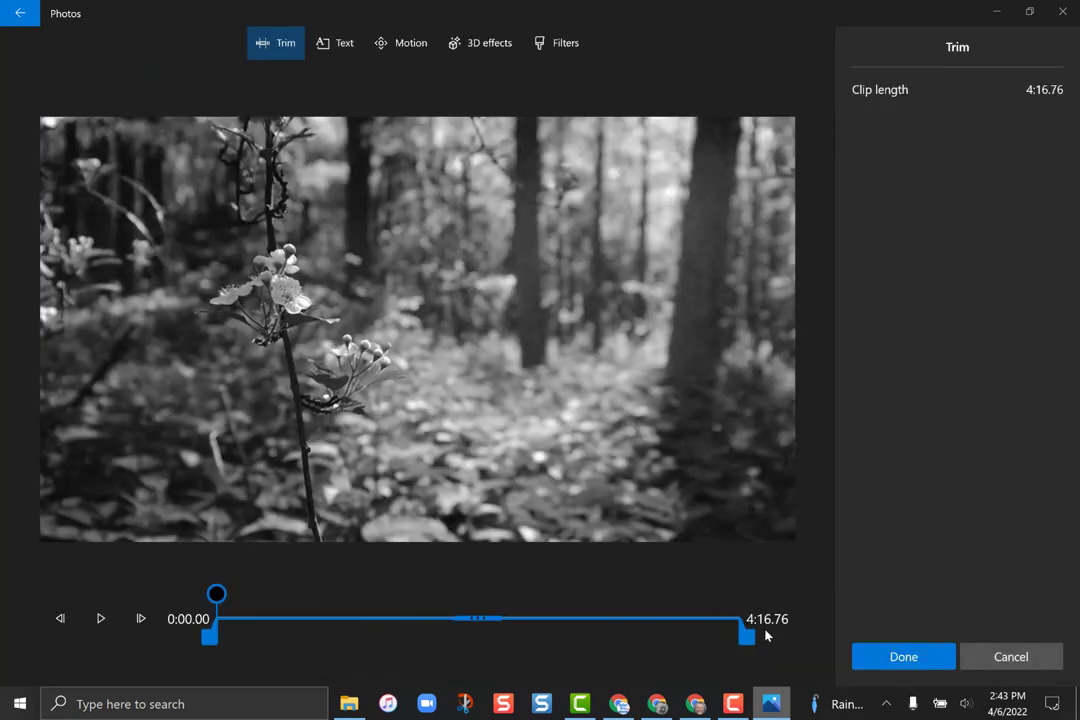
drag(745, 636, 369, 636)
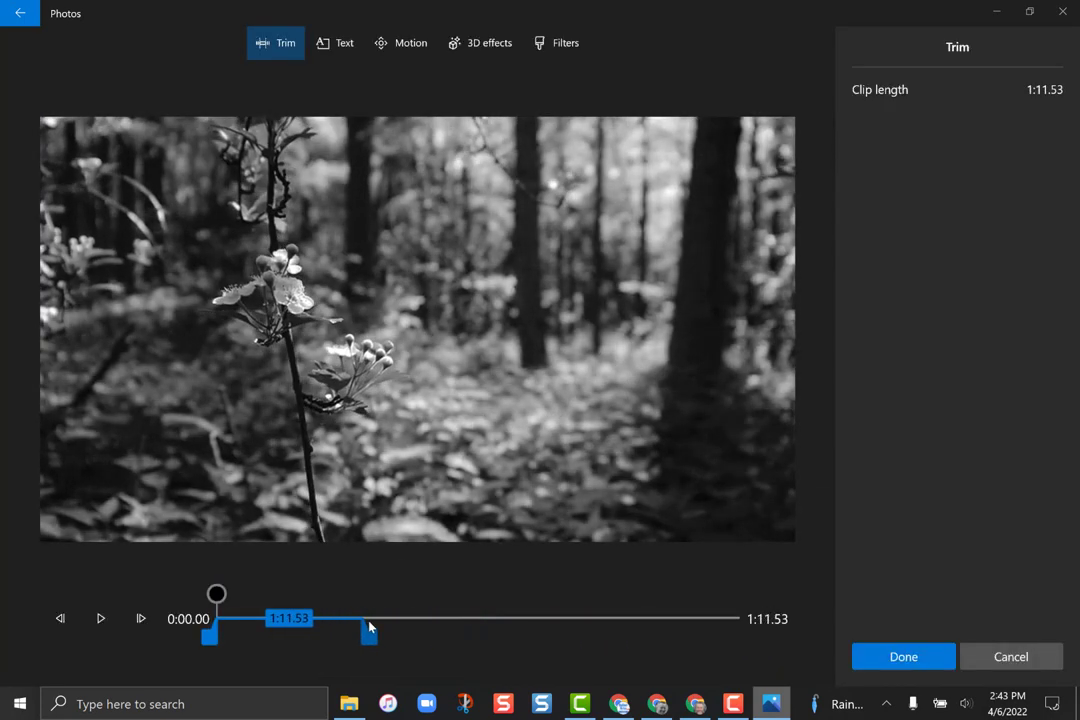
click(882, 646)
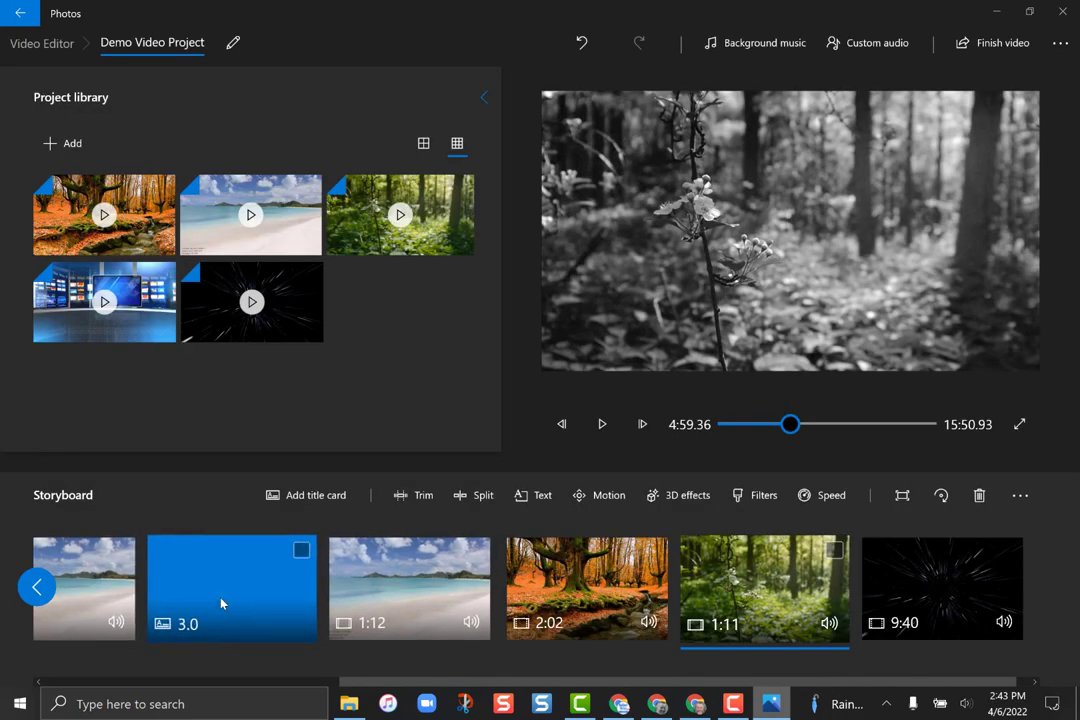
Step: Shorten the Space Warp clip at the end of the storyboard to about 2:09 by trimming its end
click(348, 603)
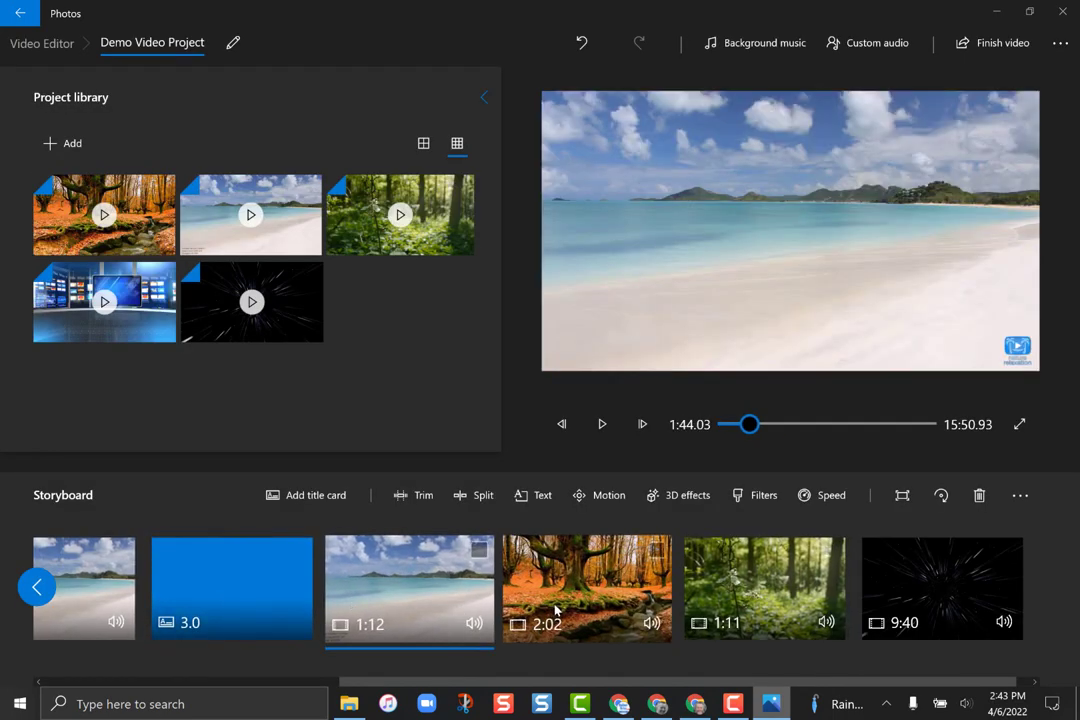
click(590, 600)
click(765, 600)
click(897, 603)
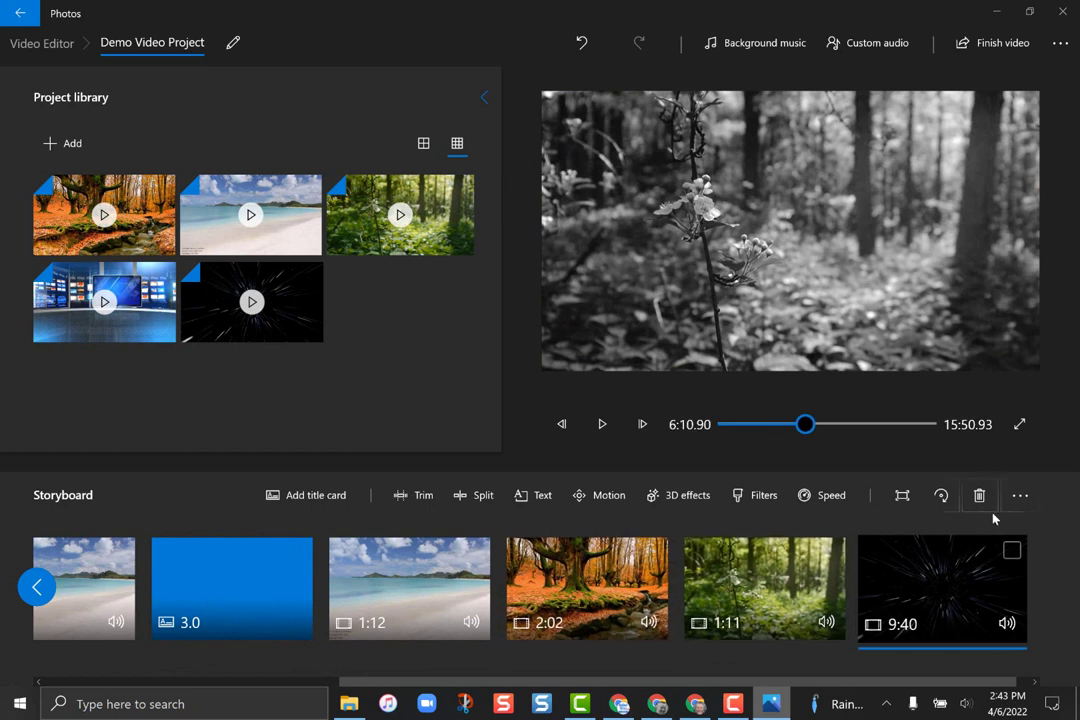
click(414, 500)
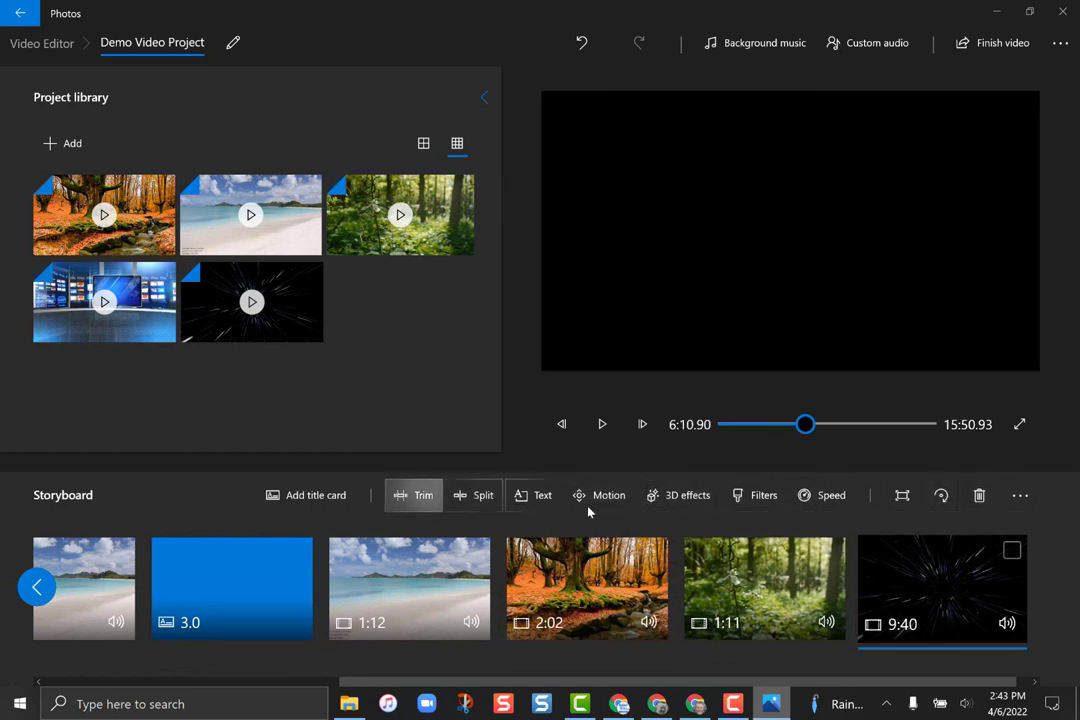
drag(336, 650, 250, 641)
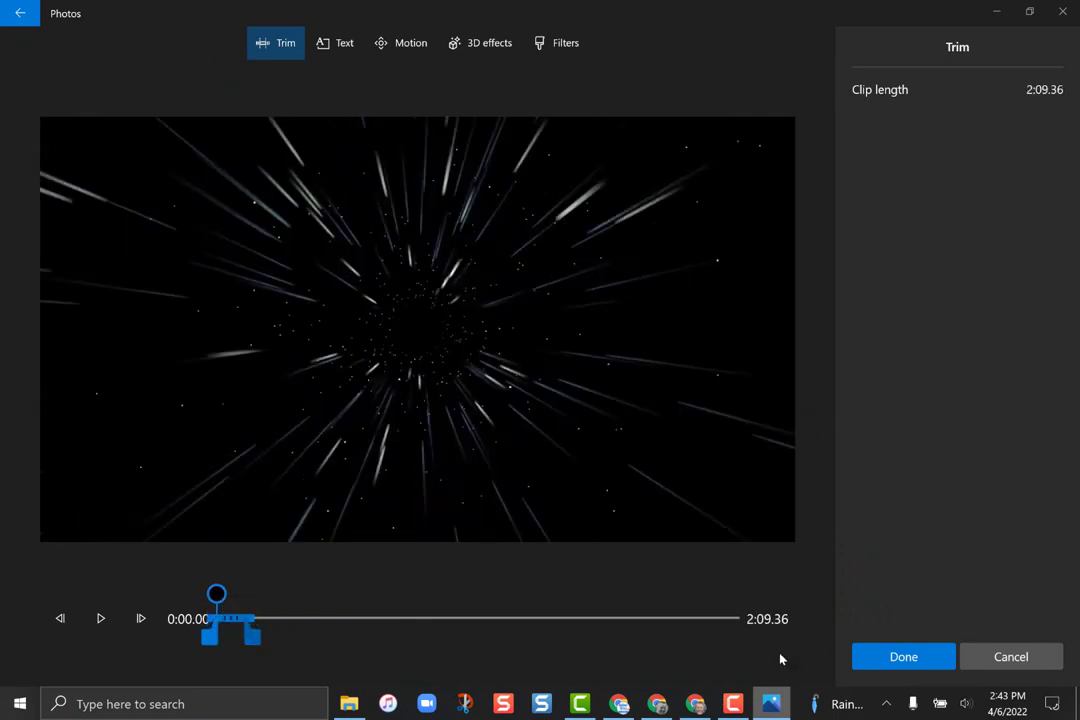
click(904, 657)
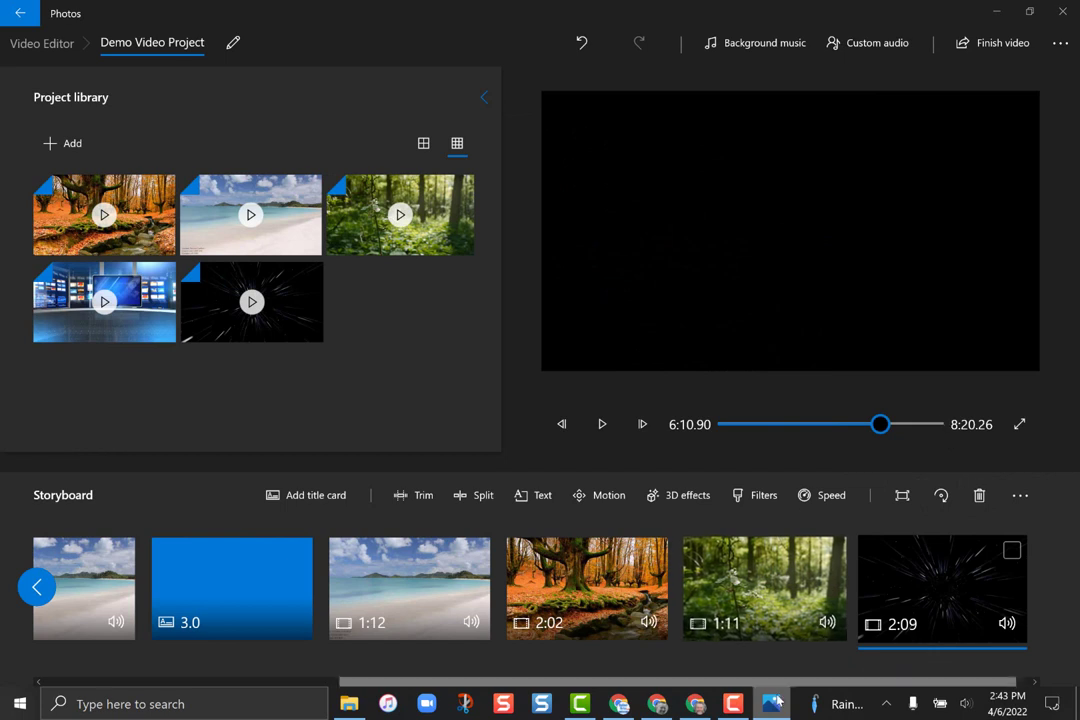
Step: Trim the end of the news studio clip to a length of about 3 seconds
scroll(430, 681, up, 3)
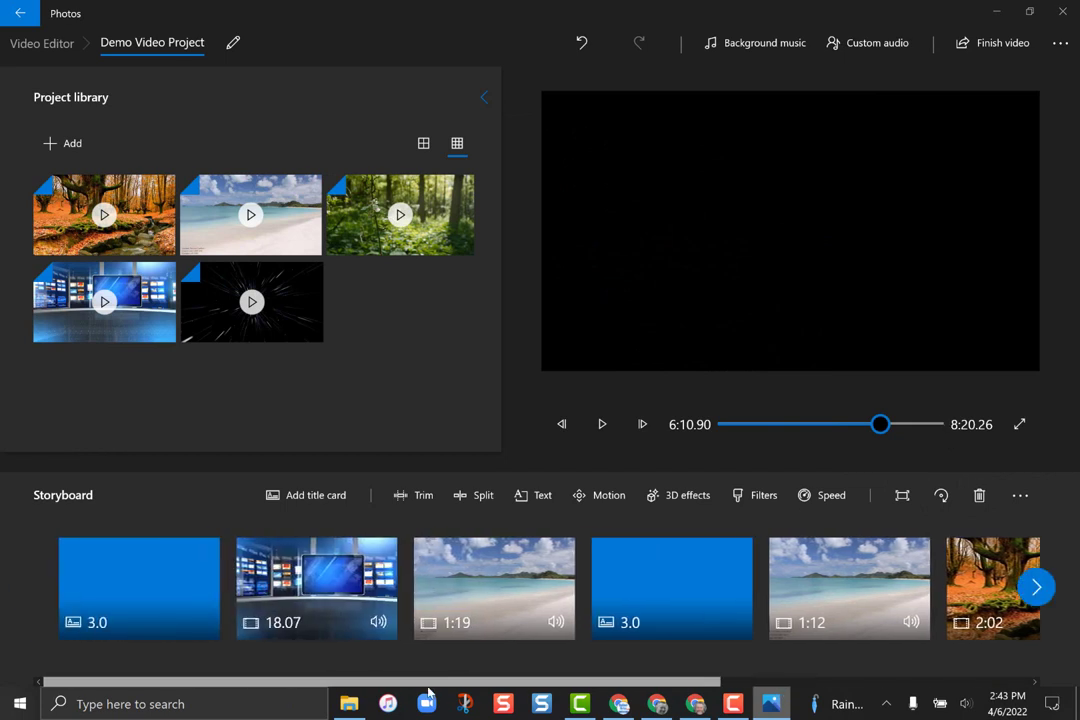
click(337, 619)
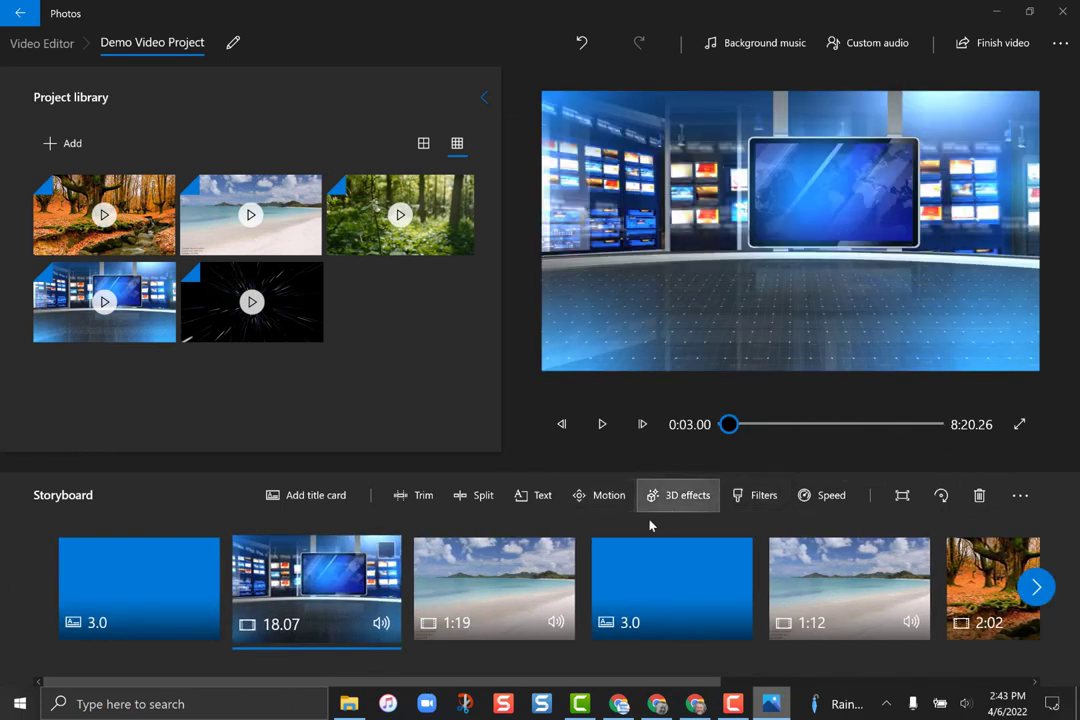
click(416, 495)
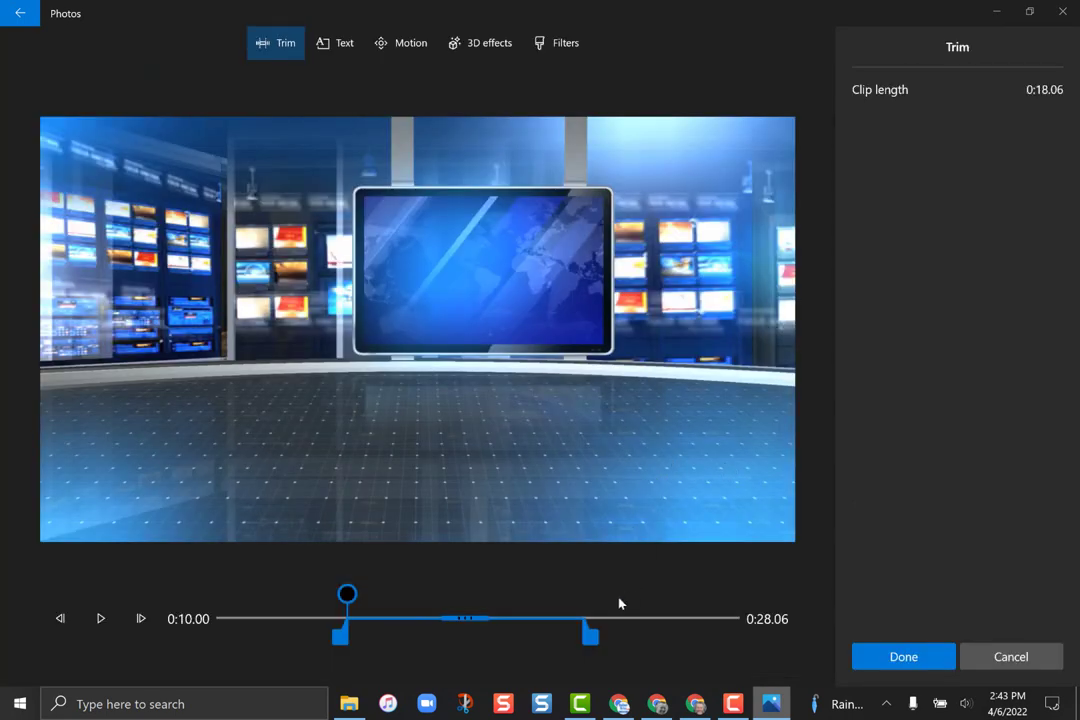
drag(588, 633, 393, 640)
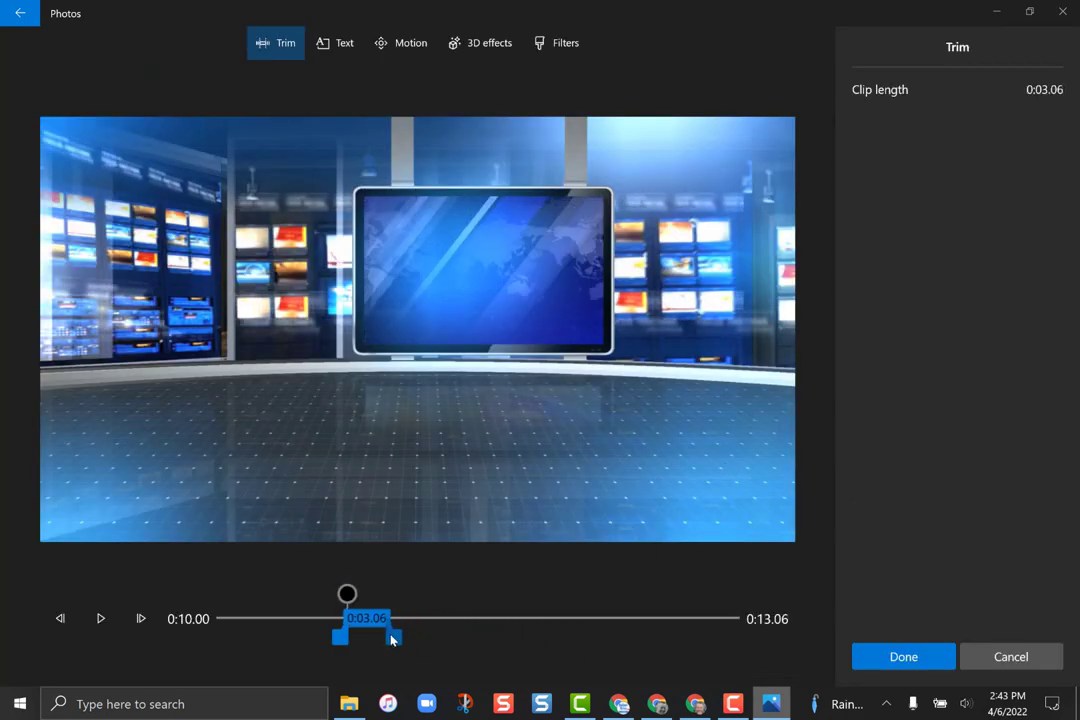
click(902, 657)
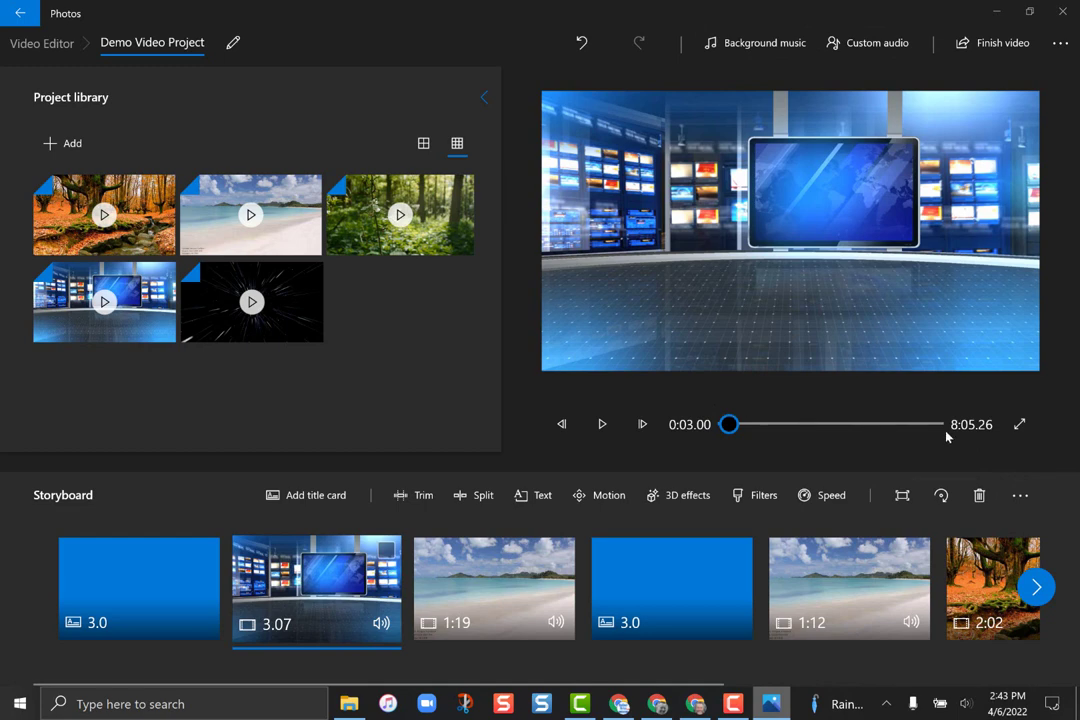
Step: Export the finished video at High 1080p quality to the Desktop under the file name Demo Video Project
click(990, 44)
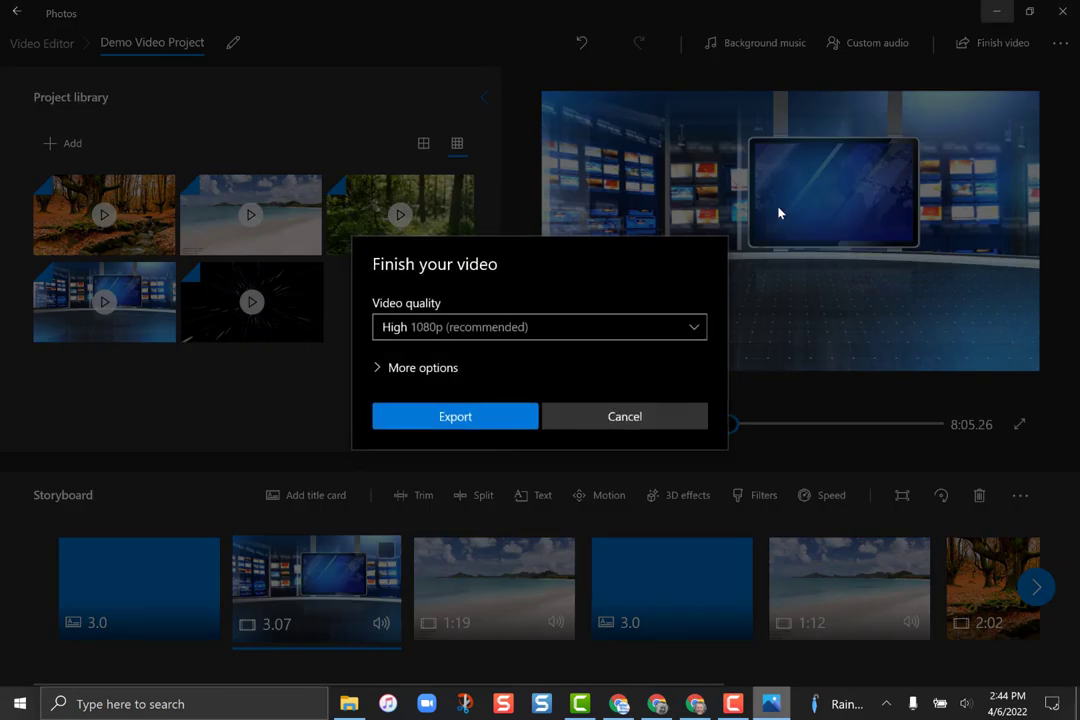
click(514, 321)
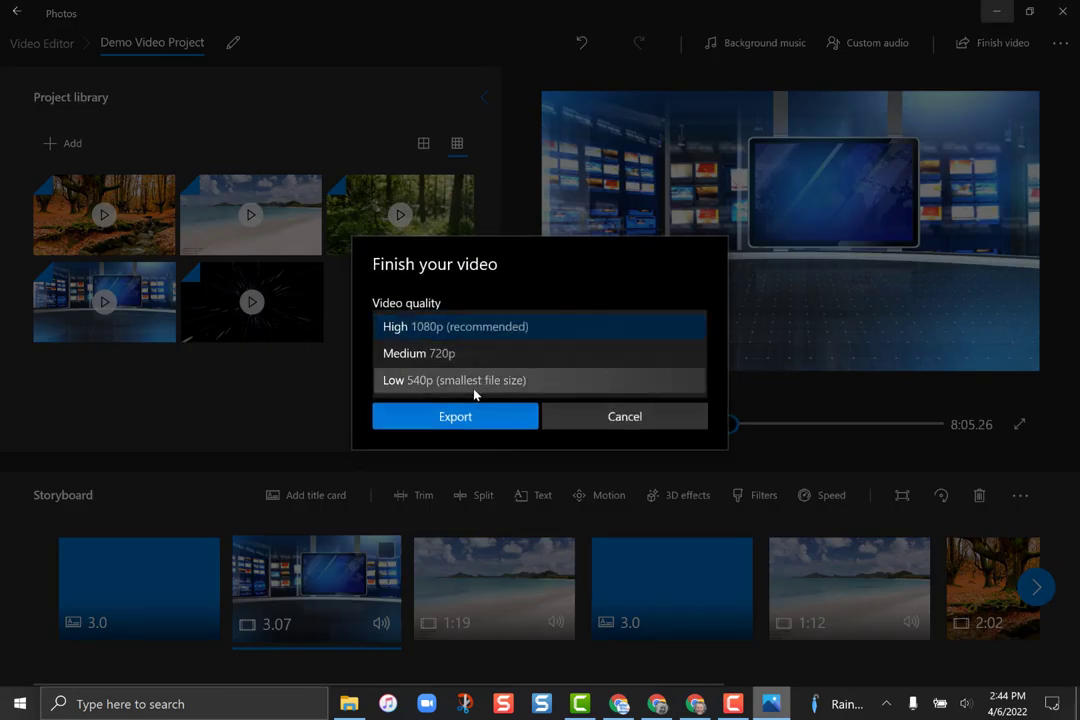
click(497, 333)
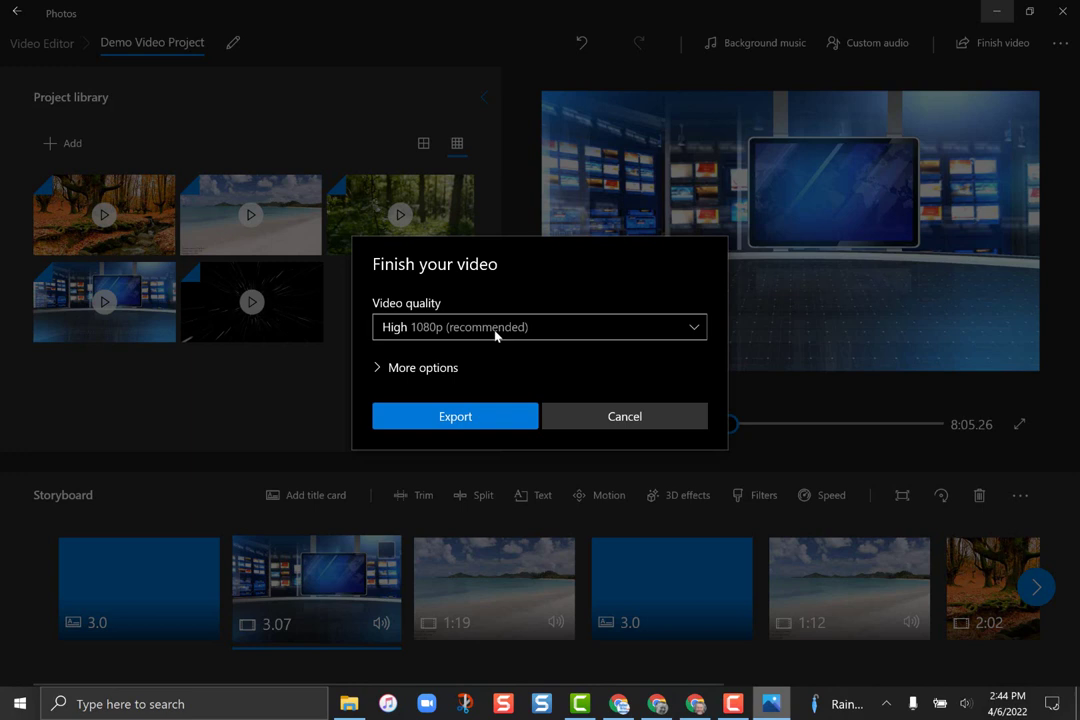
click(475, 421)
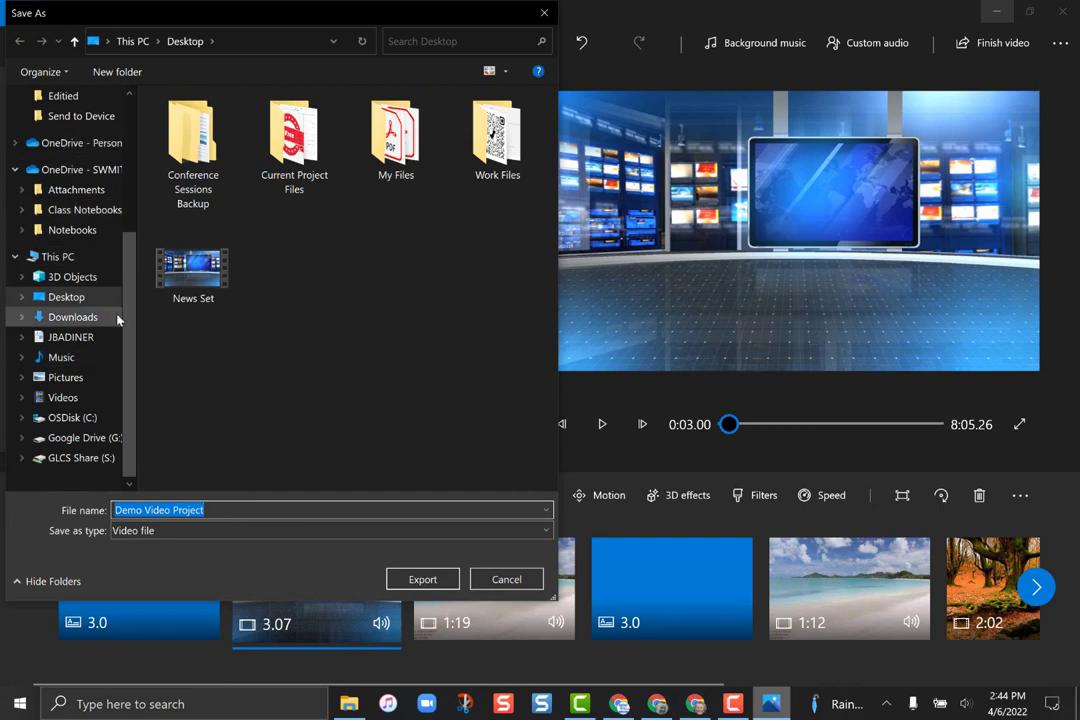
scroll(60, 300, up, 4)
click(68, 129)
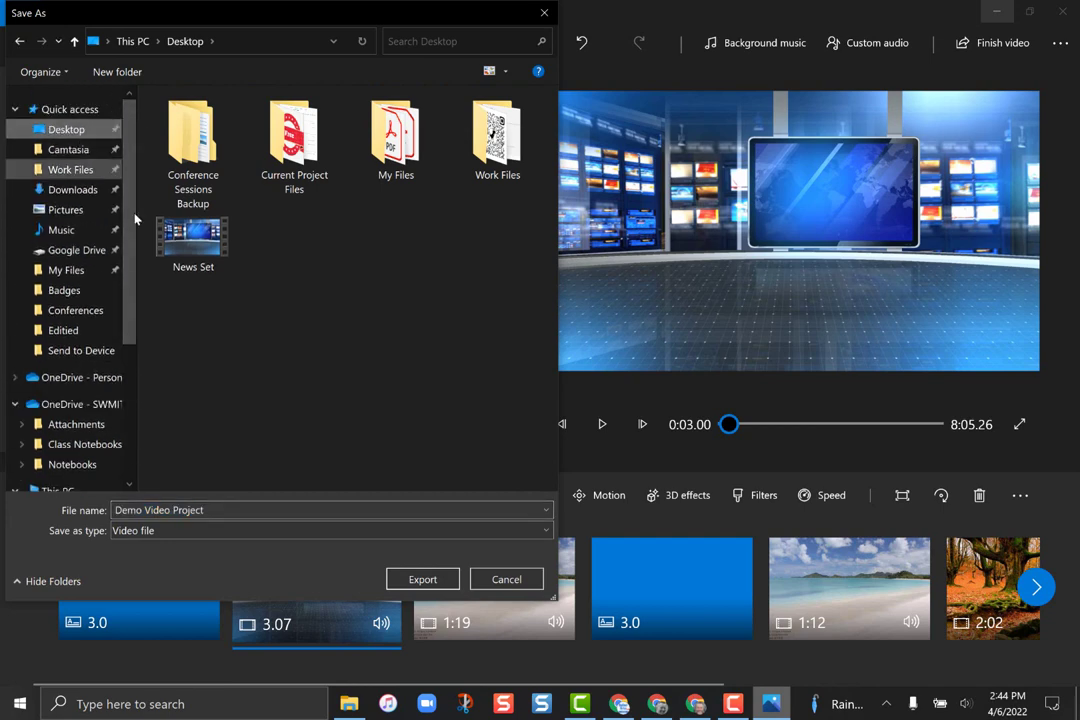
click(430, 580)
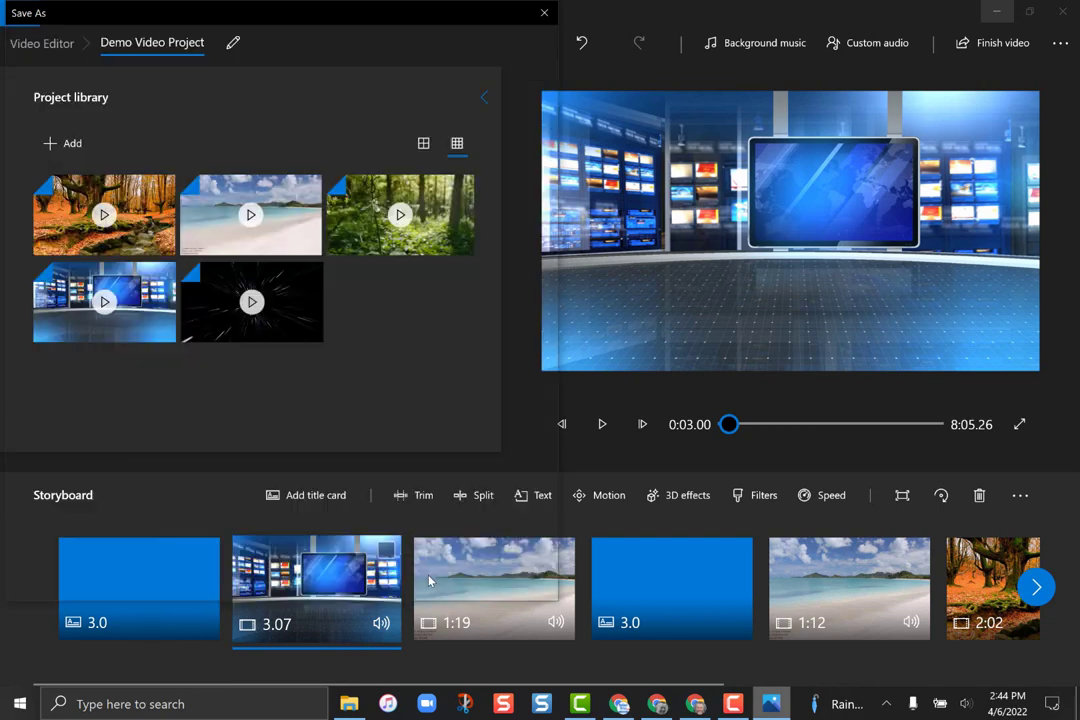